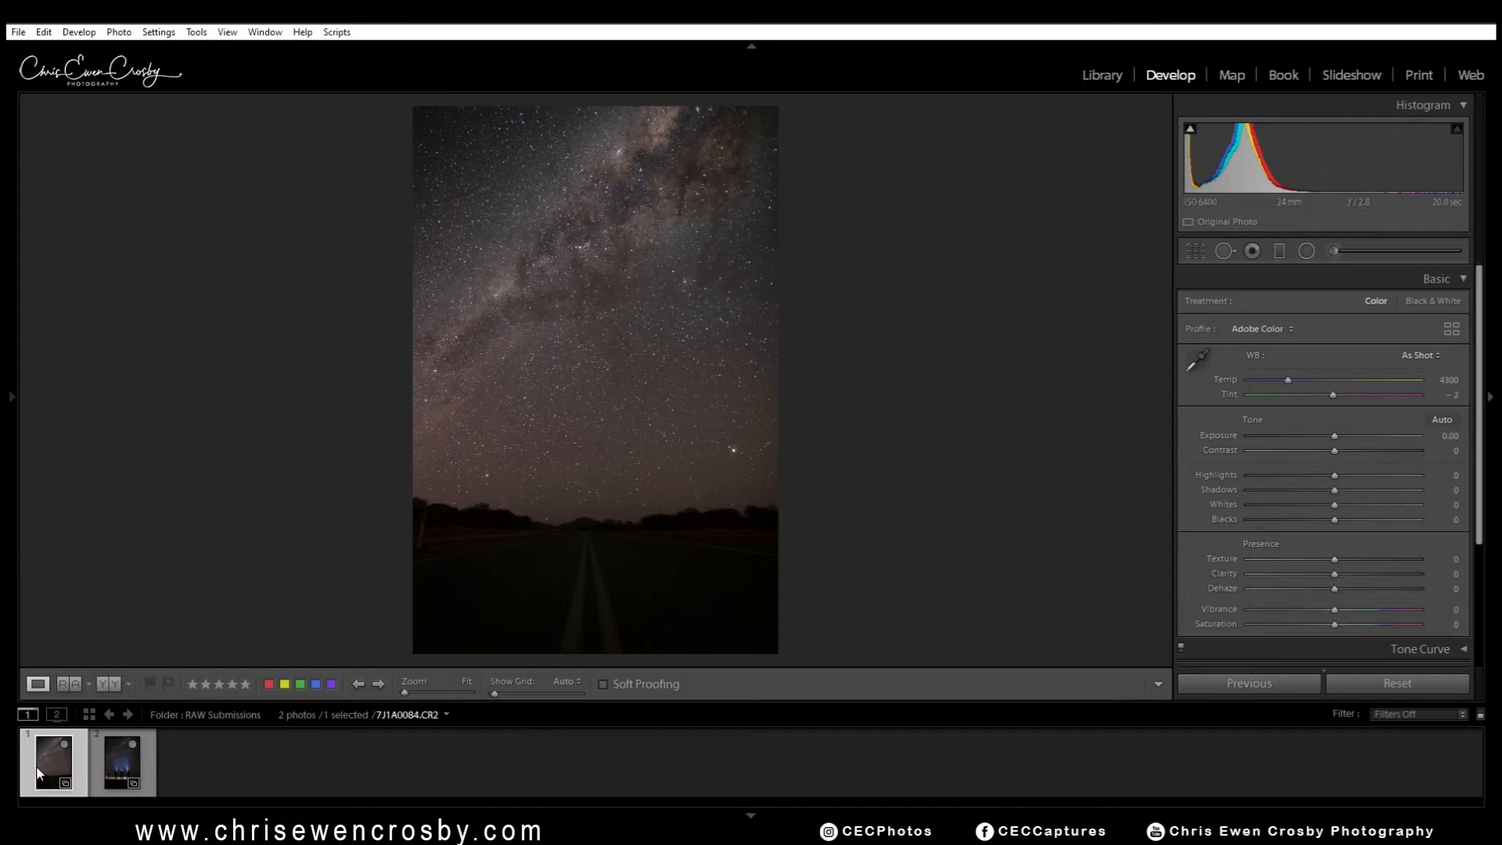
- Compare the road photo 7J1A0084.CR2 with the light-beam photo 7J1A0088.CR2, including a close-up look at the stars in 7J1A0084.CR2
left_click(44, 756)
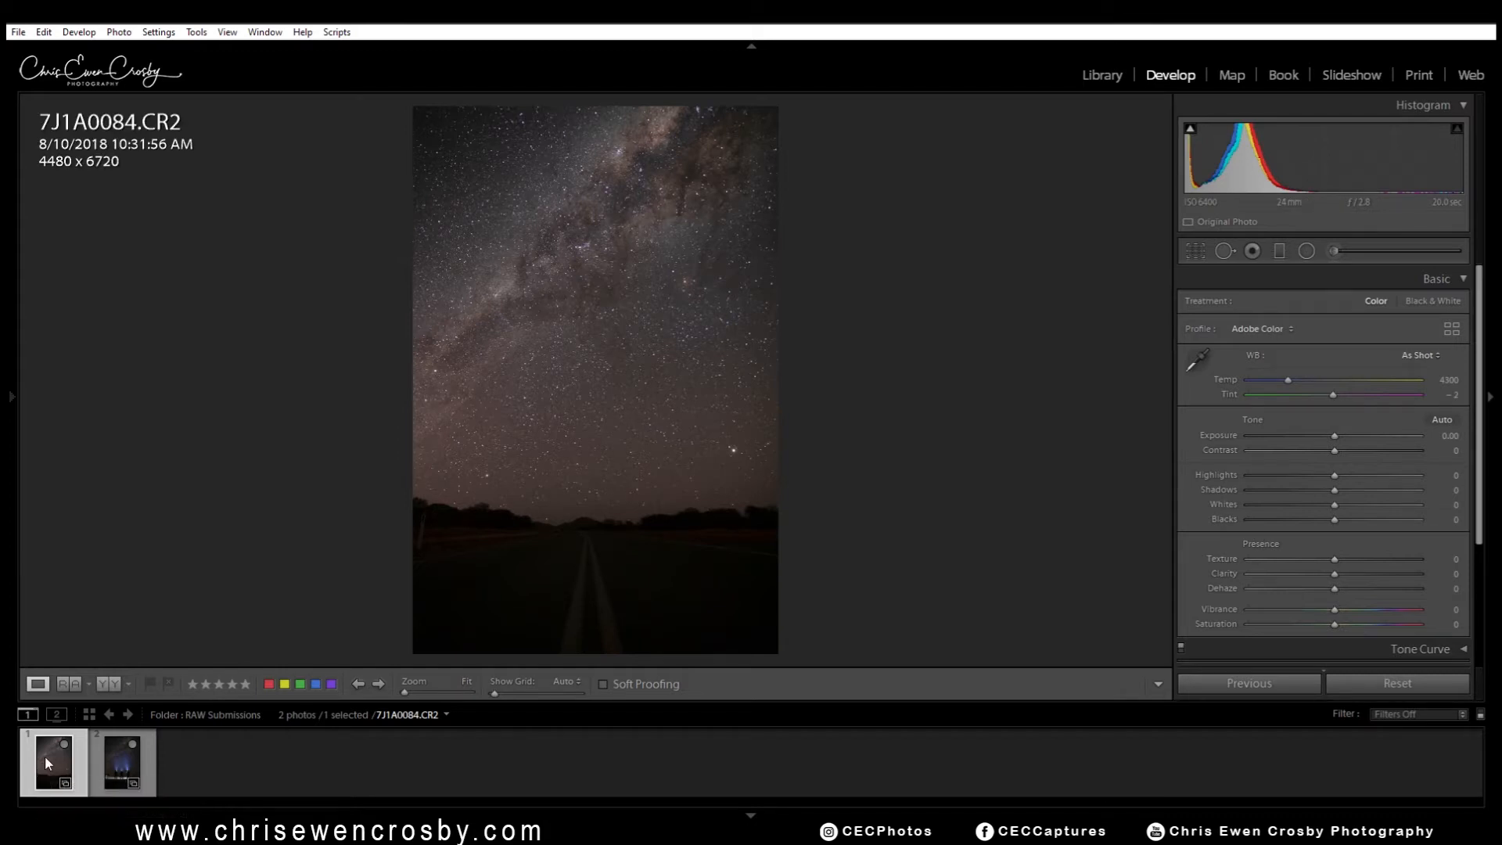
left_click(128, 762)
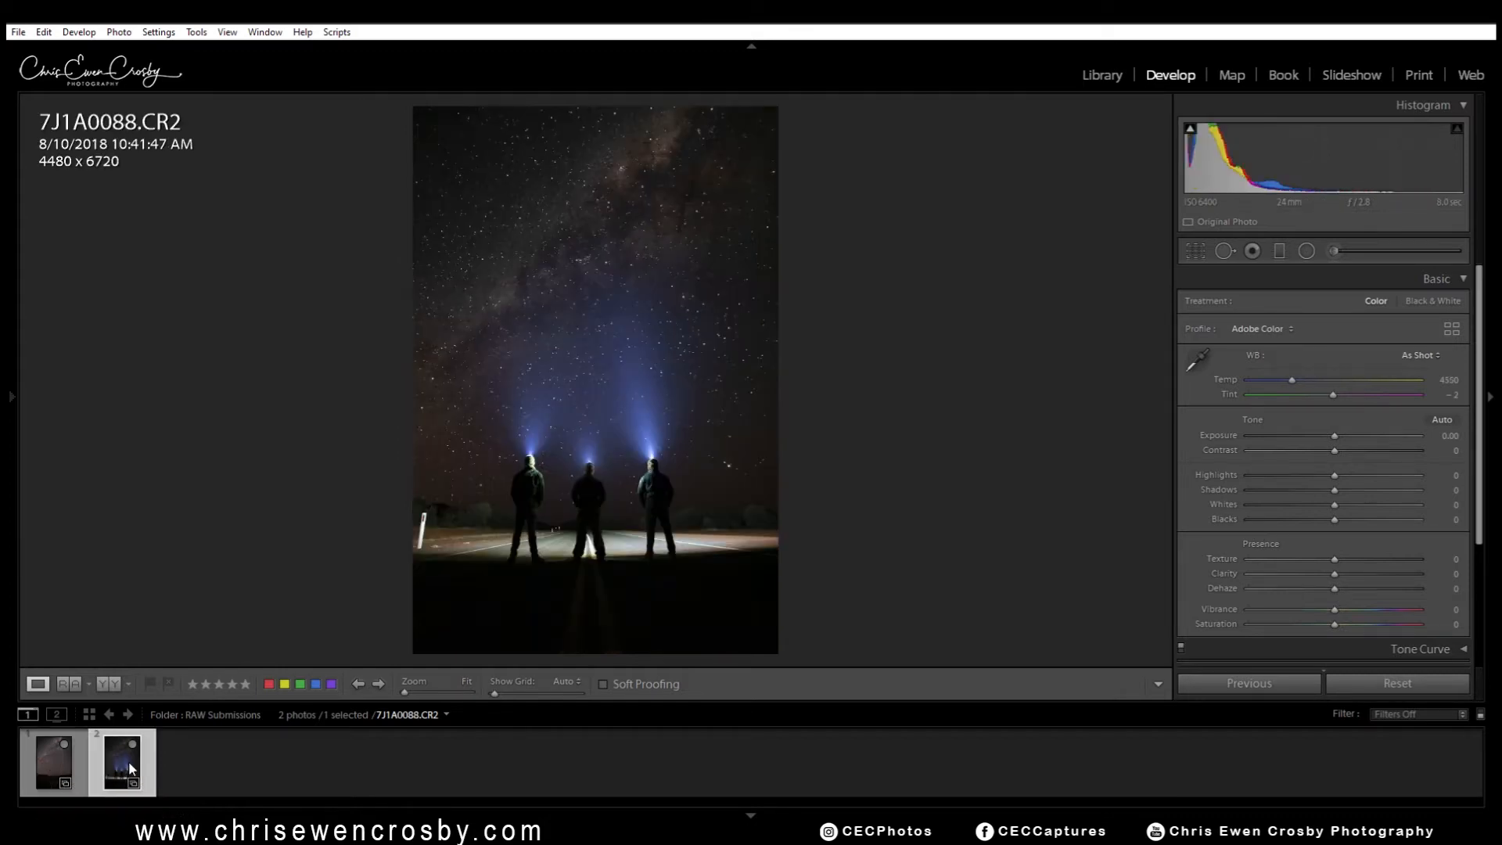
left_click(58, 765)
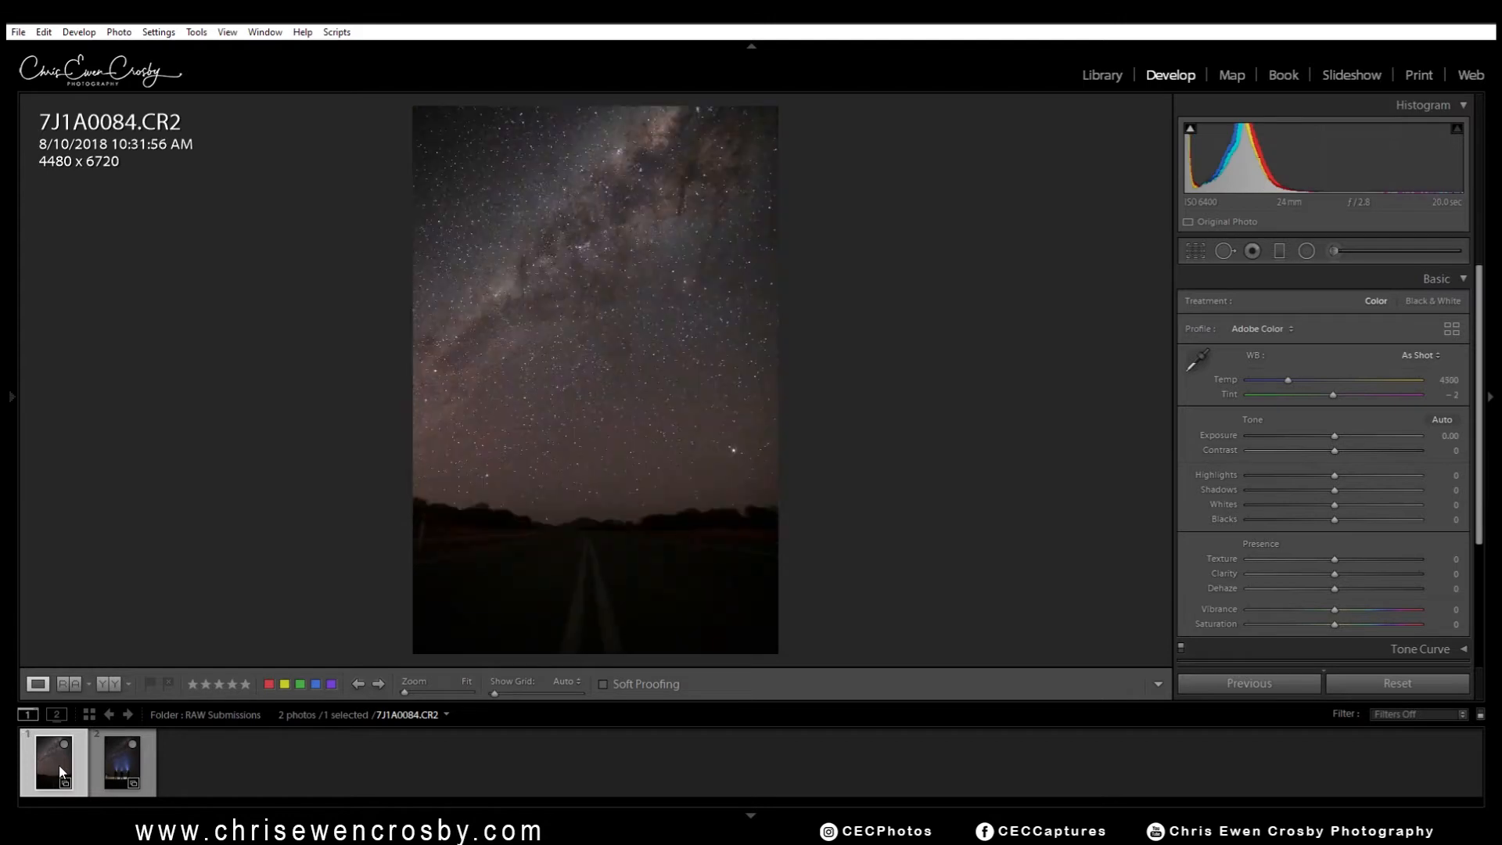
left_click(127, 759)
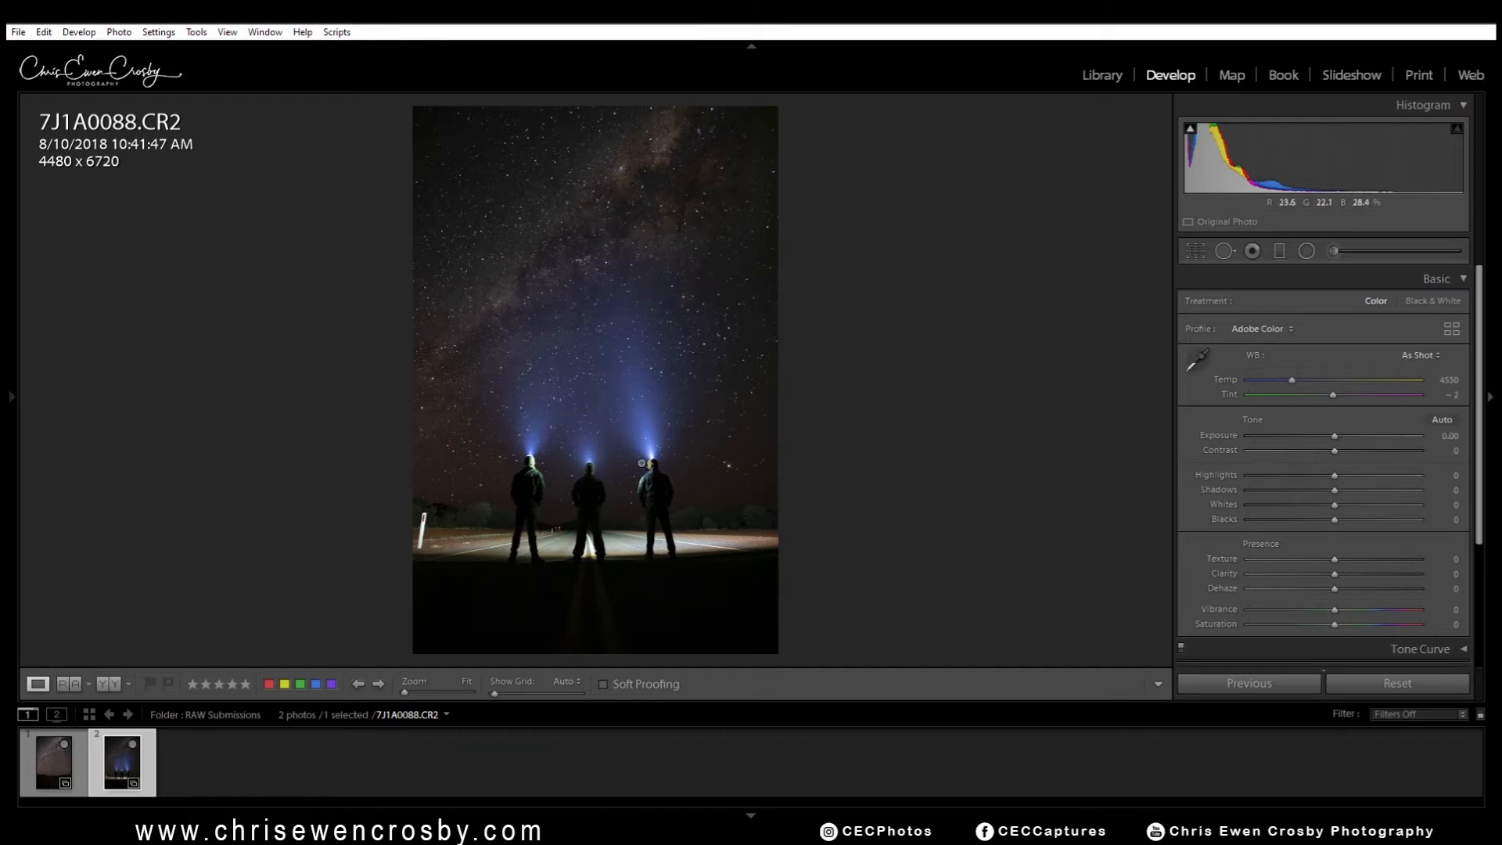
left_click(56, 770)
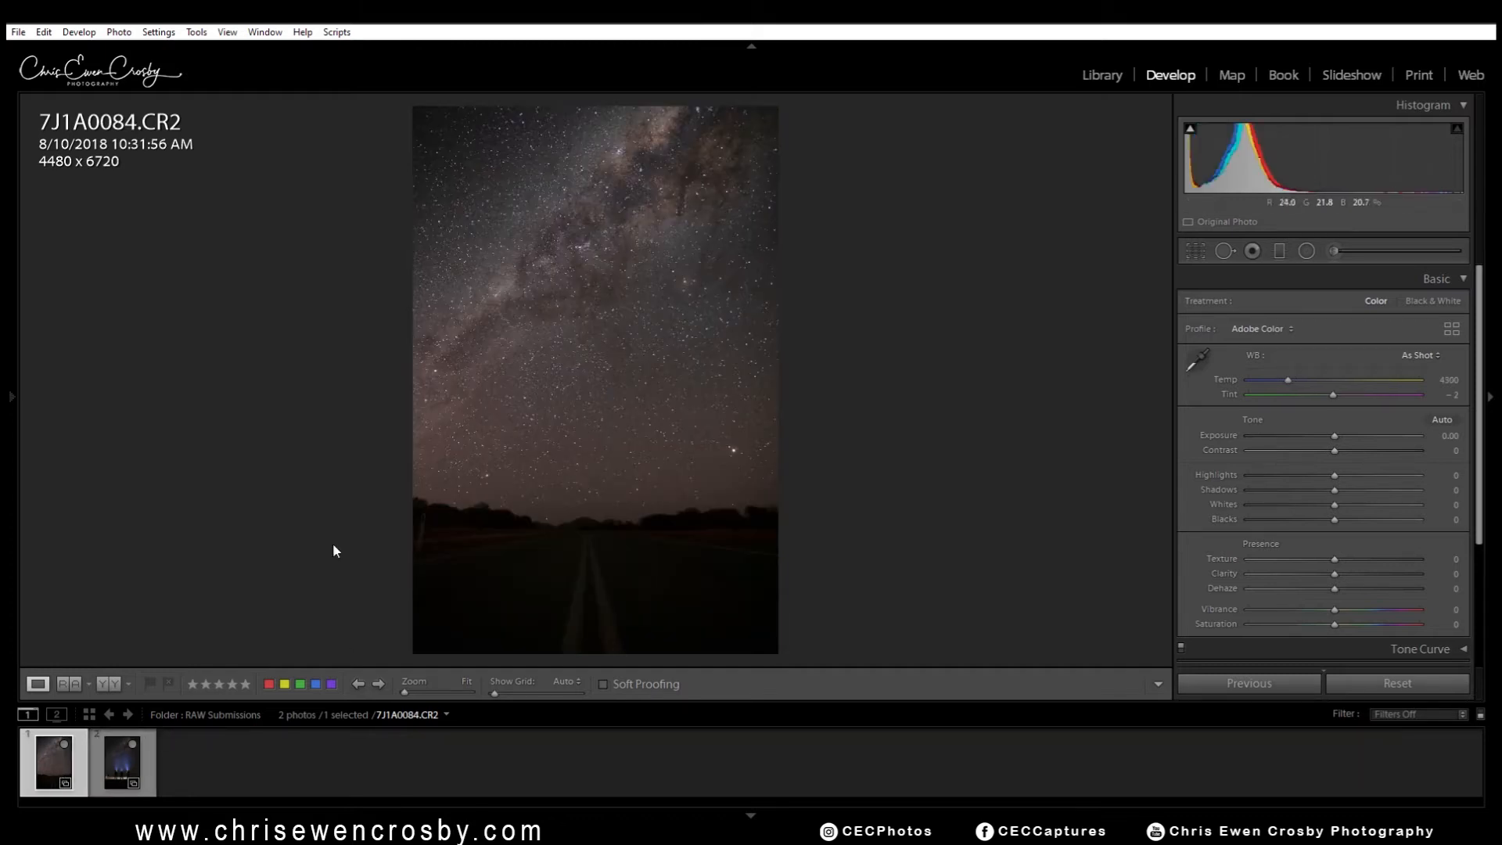
left_click(115, 759)
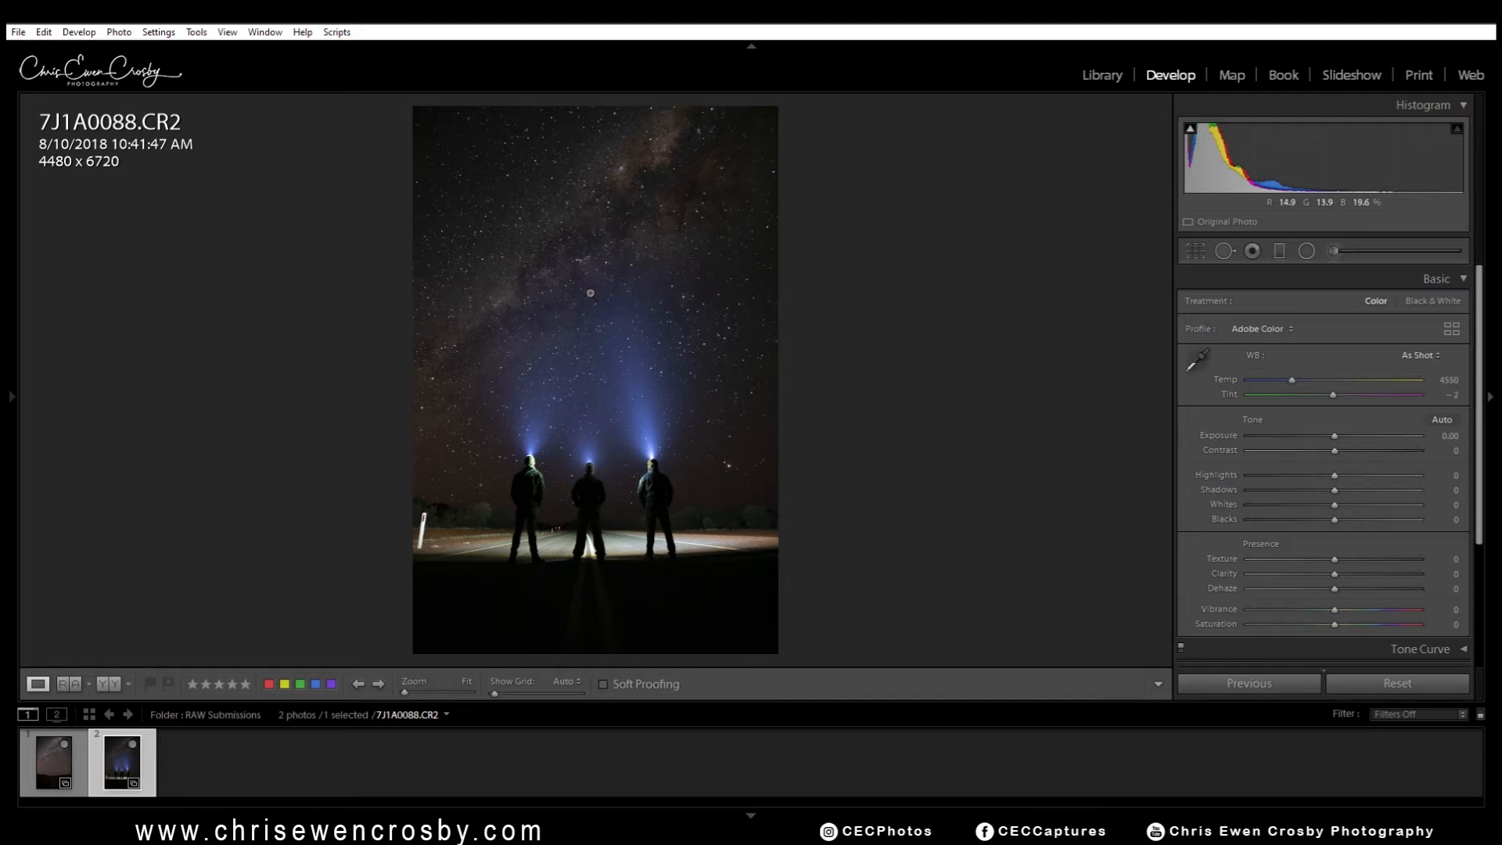
left_click(53, 773)
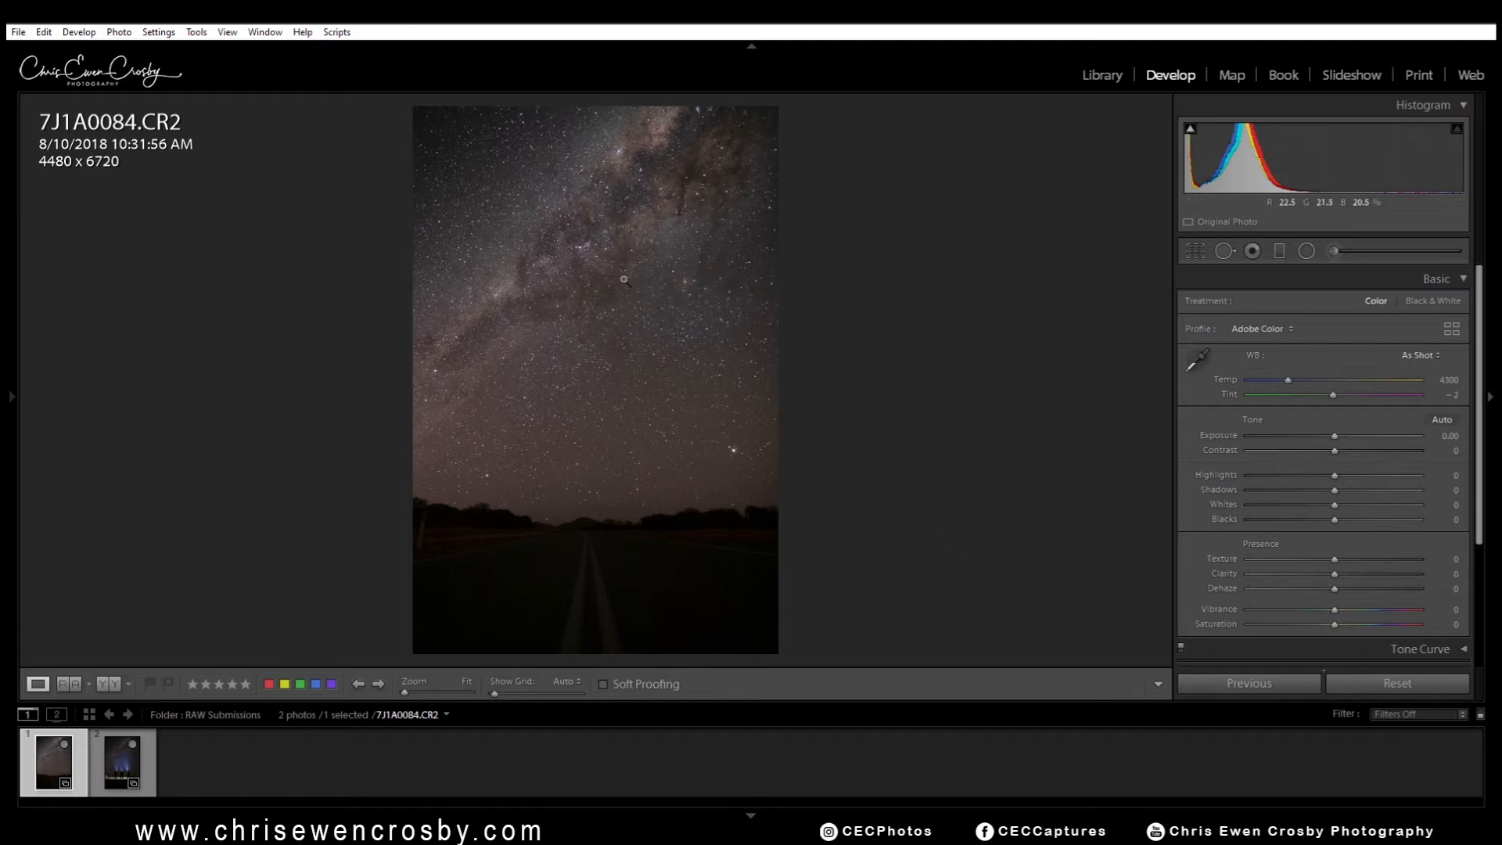
left_click(624, 279)
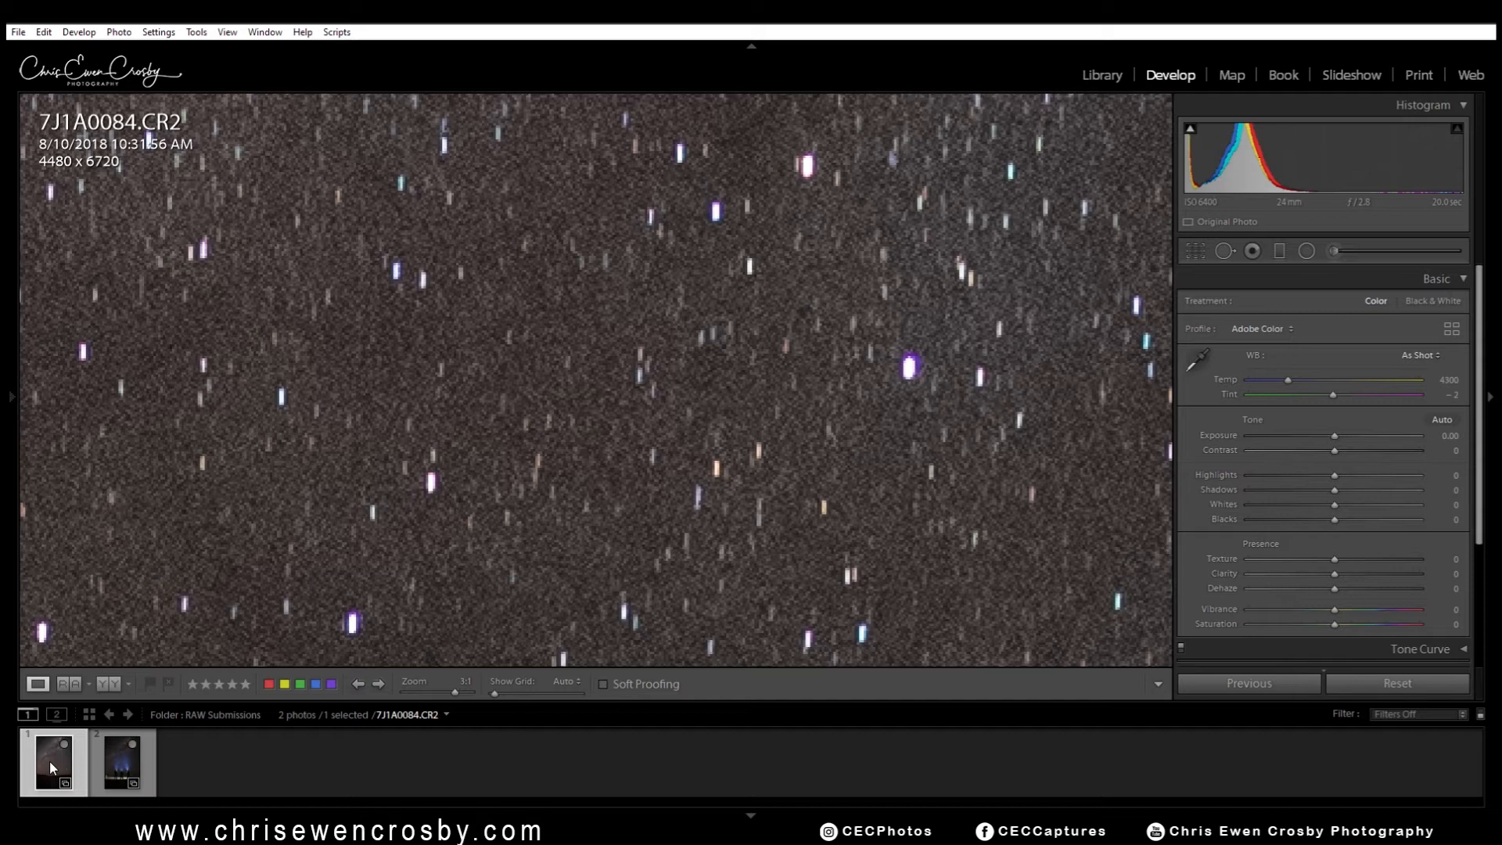
left_click(401, 579)
left_click(122, 746)
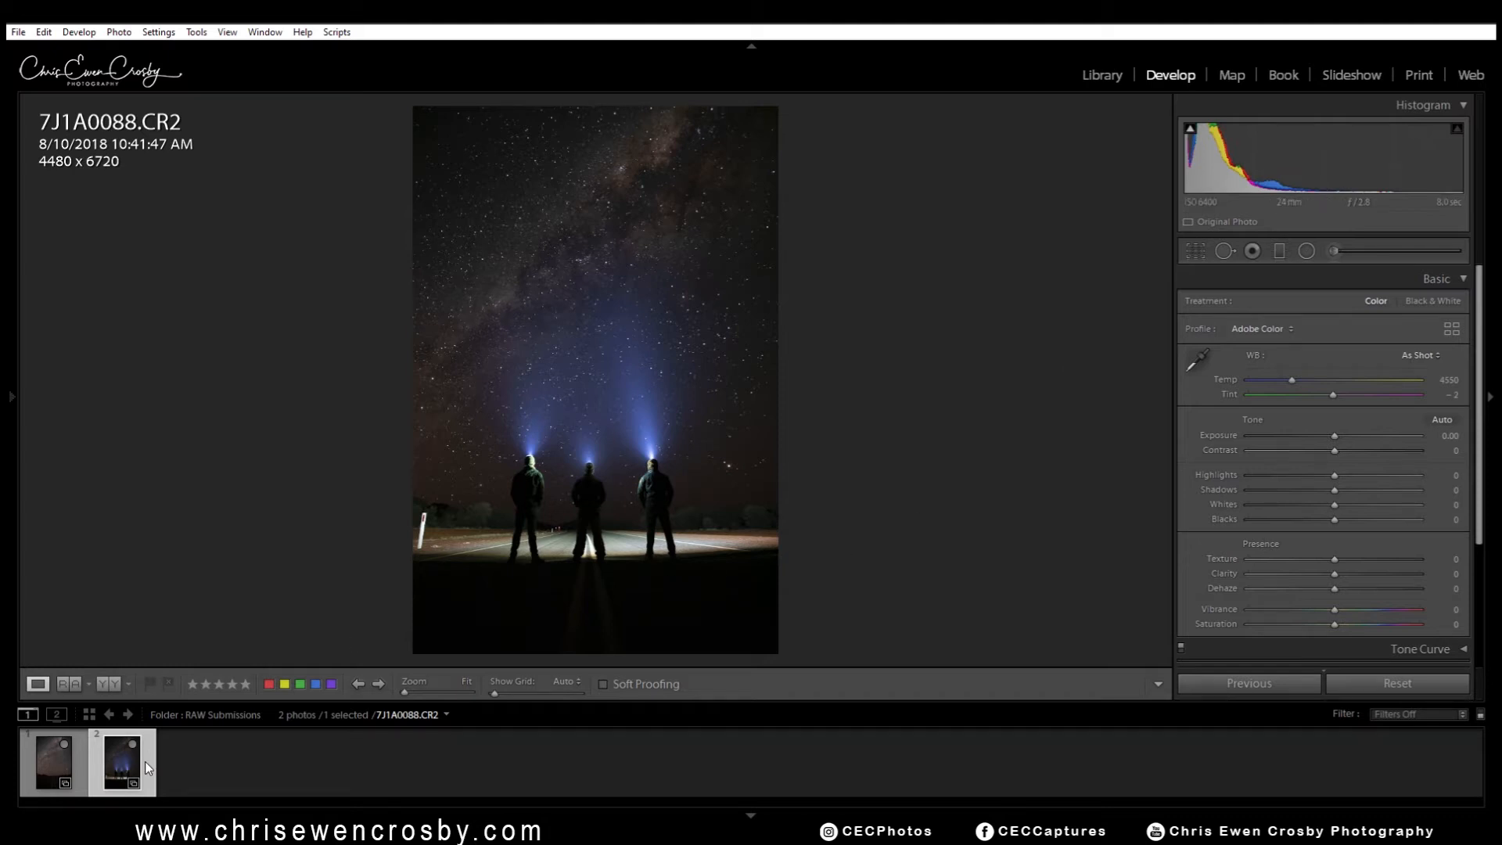
- Enable chromatic aberration removal and lens profile corrections for the Milky Way road photo 7J1A0084.CR2
left_click(39, 771)
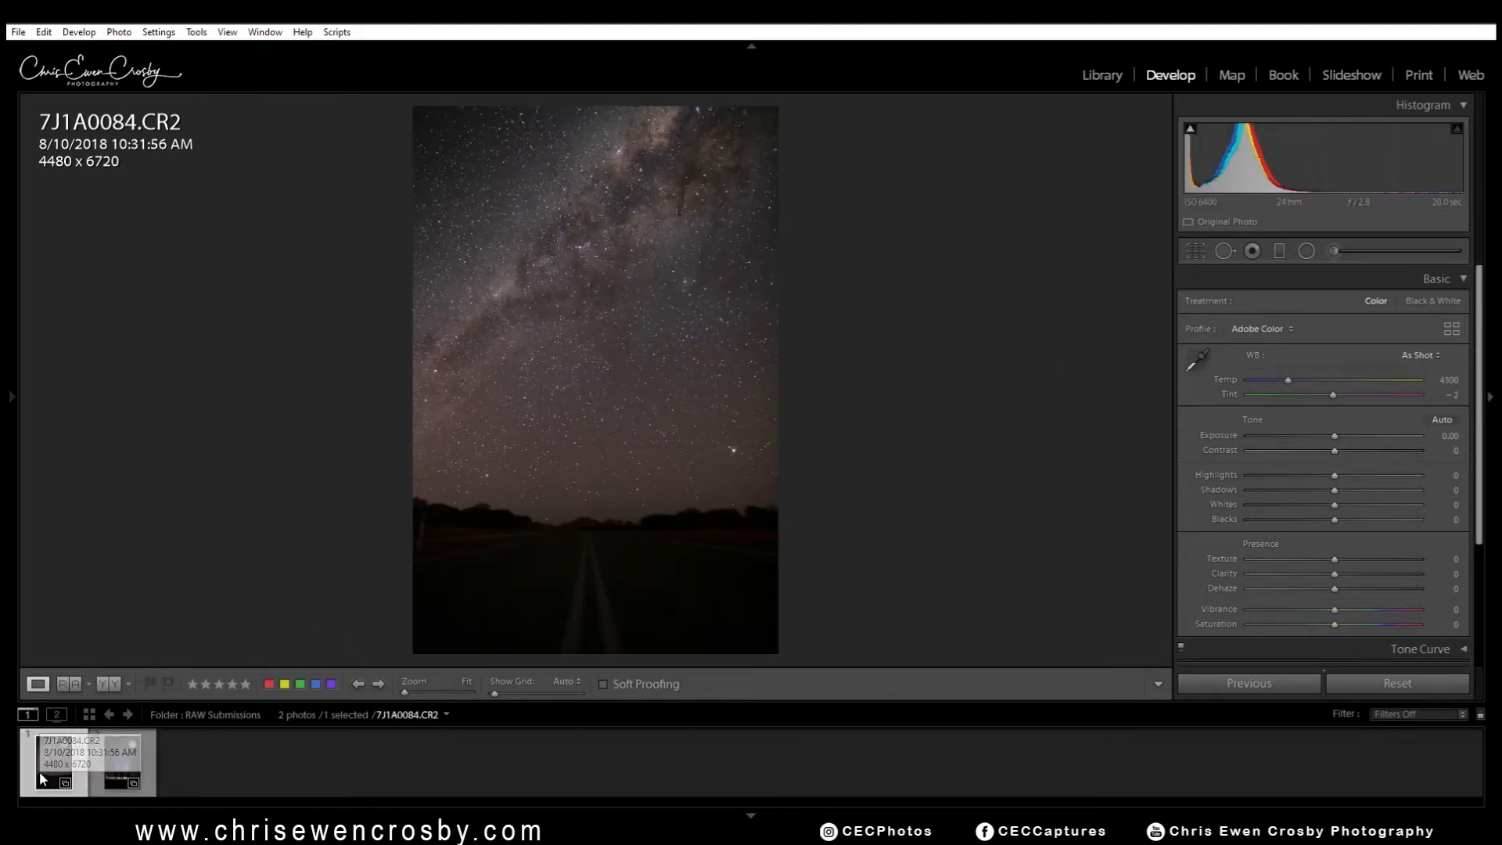
left_click(1447, 280)
left_click(1387, 403)
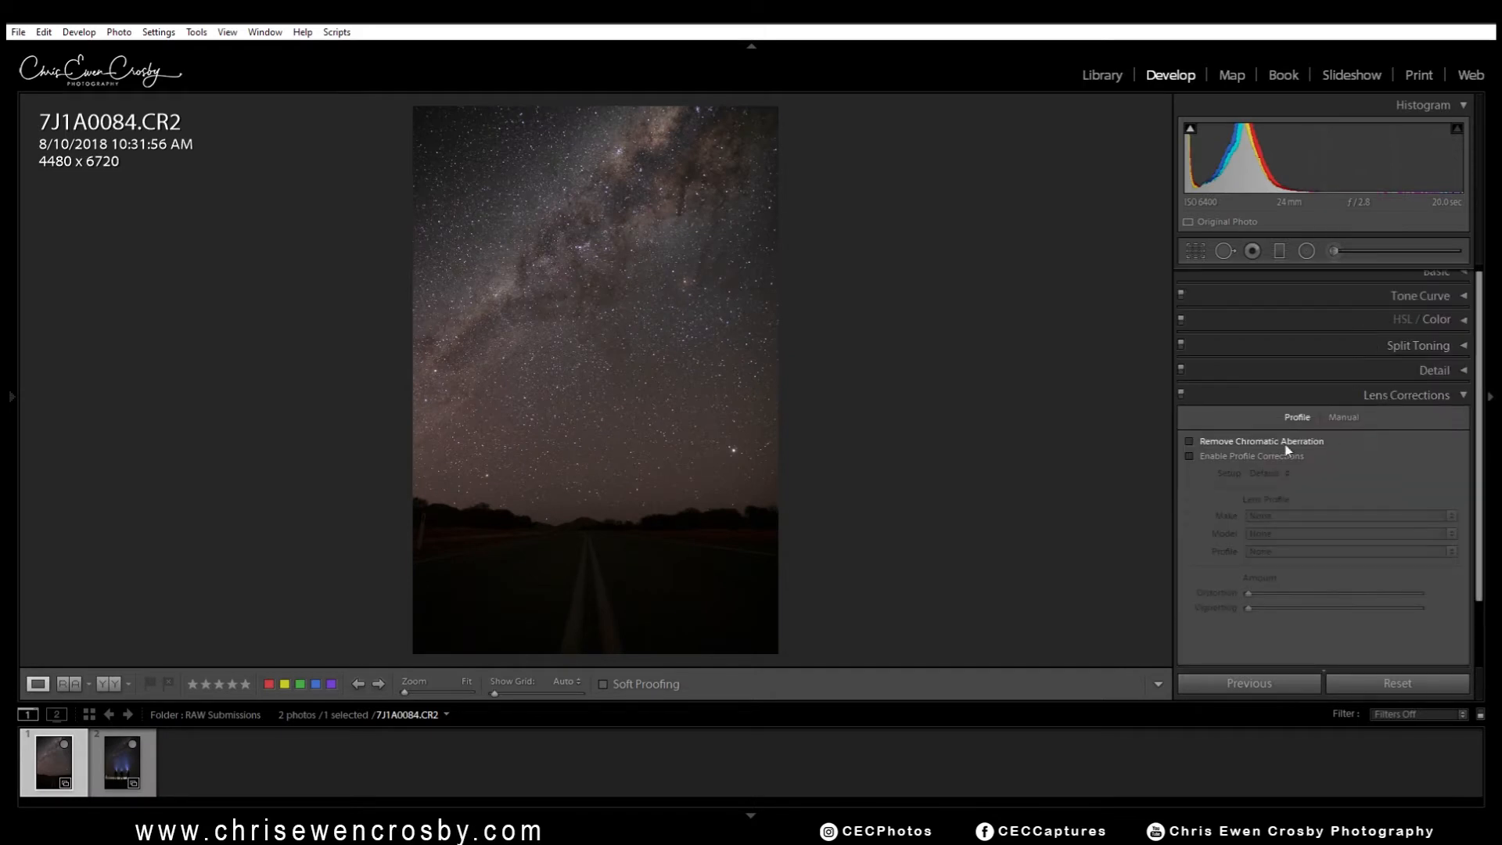
left_click(1268, 441)
left_click(1267, 456)
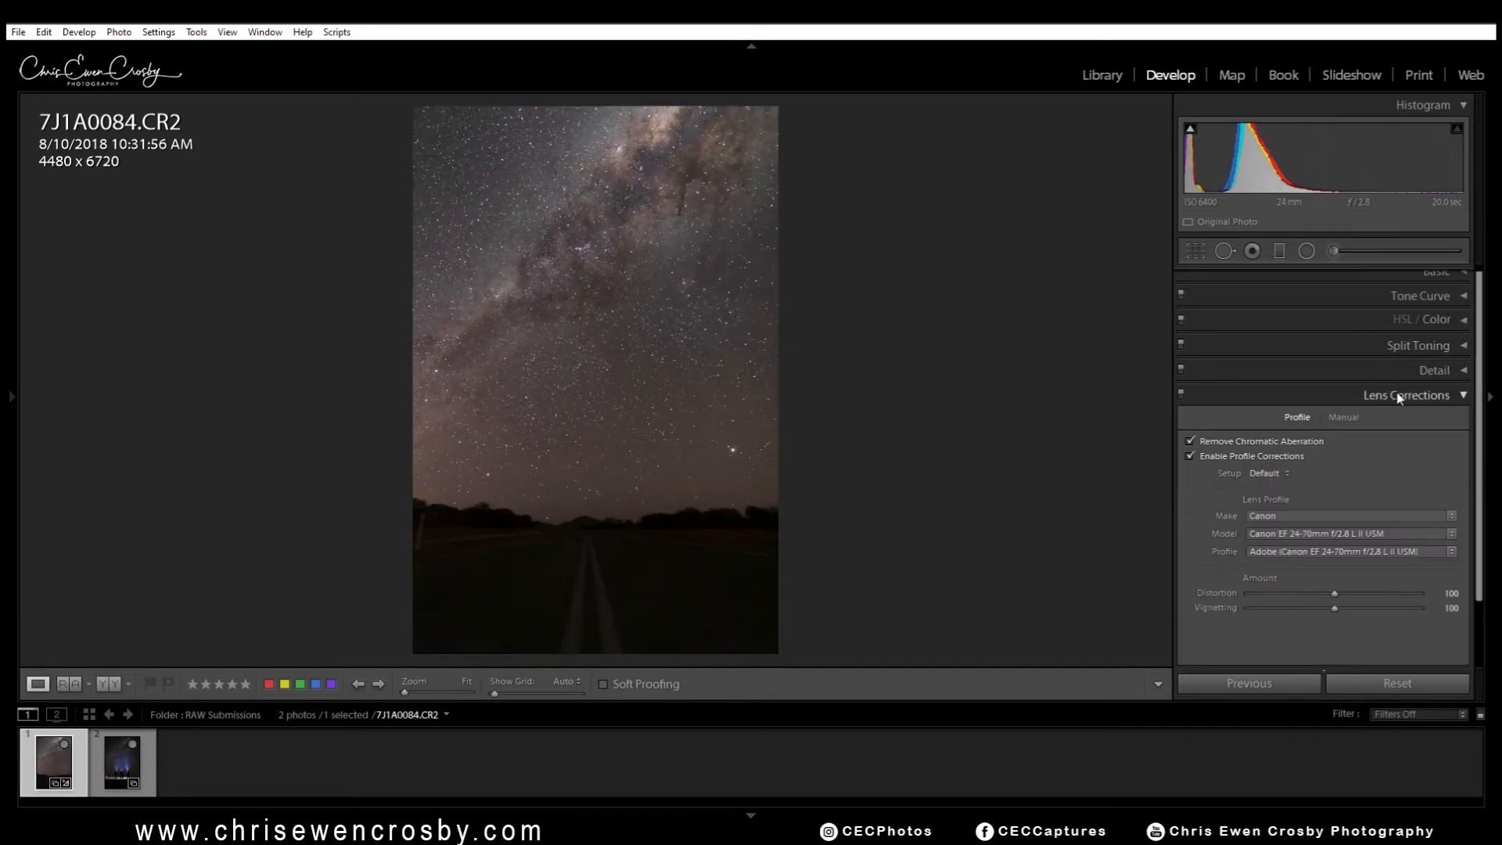
- Set the sharpening amount to 0 and color noise reduction to 11 for 7J1A0084.CR2, judging the noise in a close-up of the stars
left_click(1431, 371)
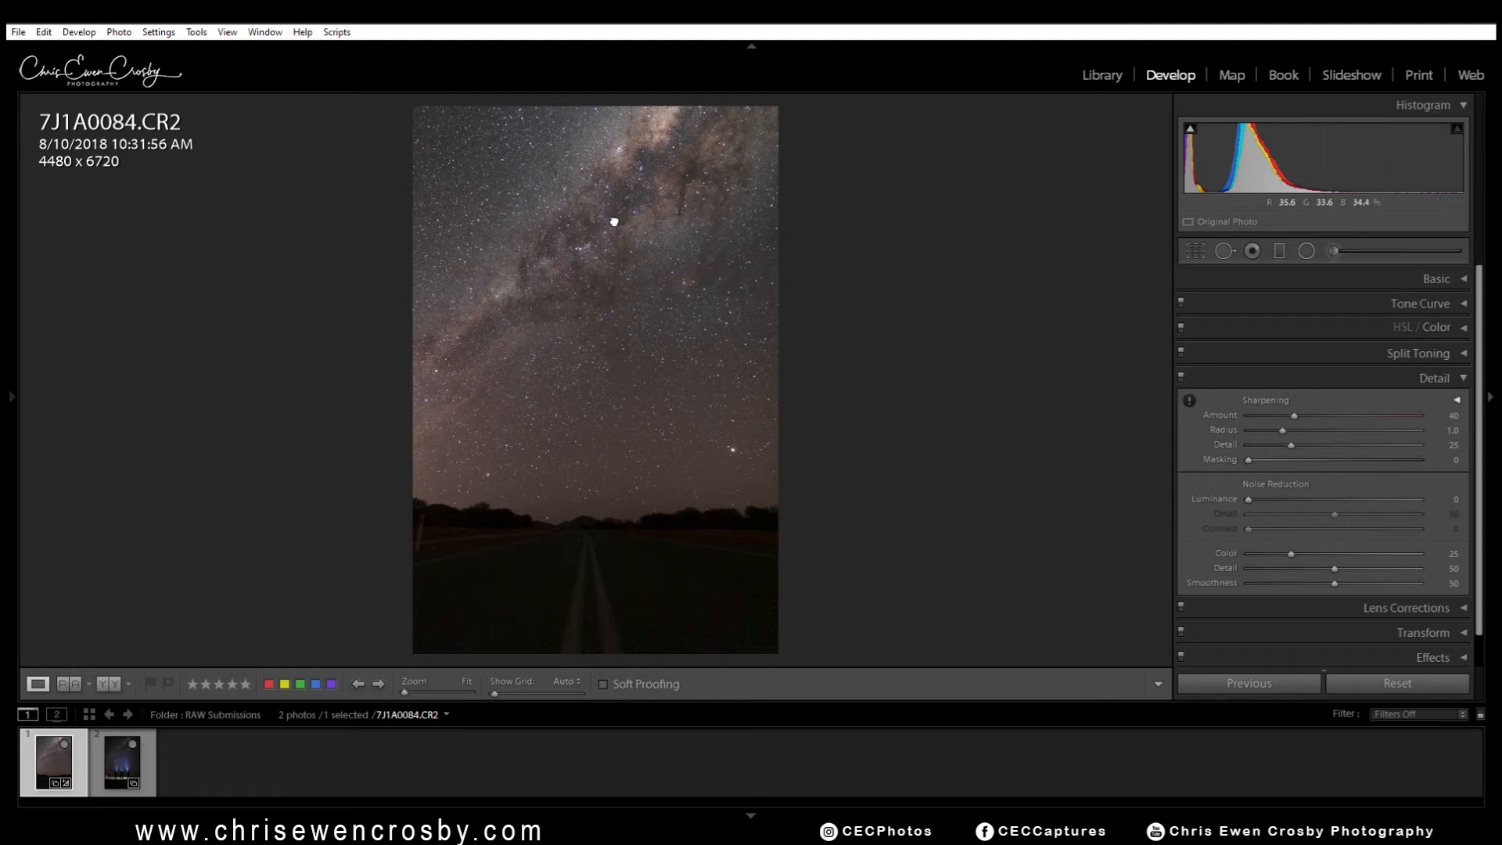
left_click(615, 247)
left_click_drag(1290, 554, 1249, 554)
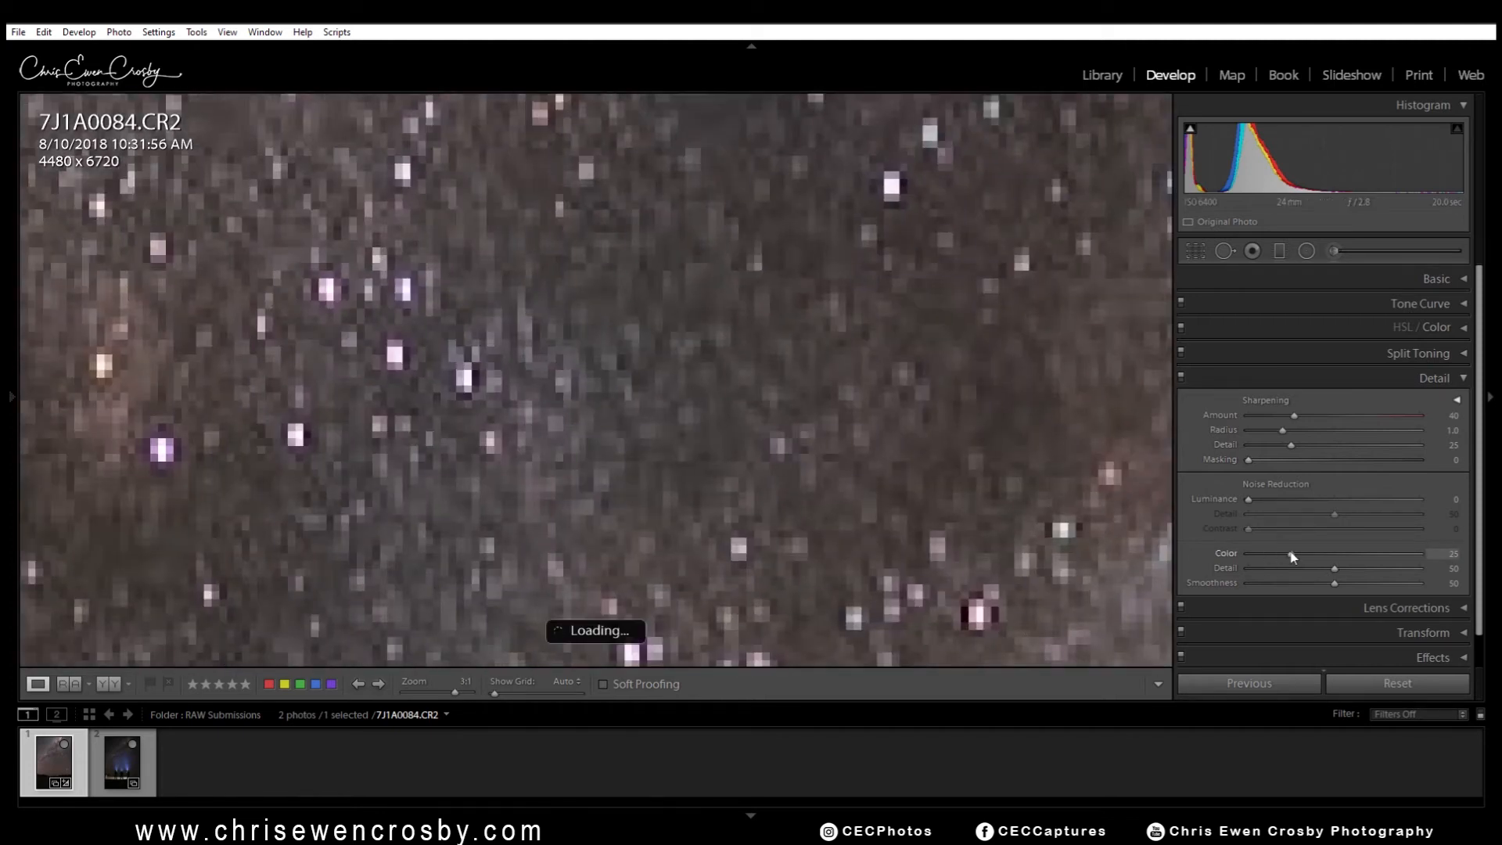
left_click_drag(1294, 415, 1226, 424)
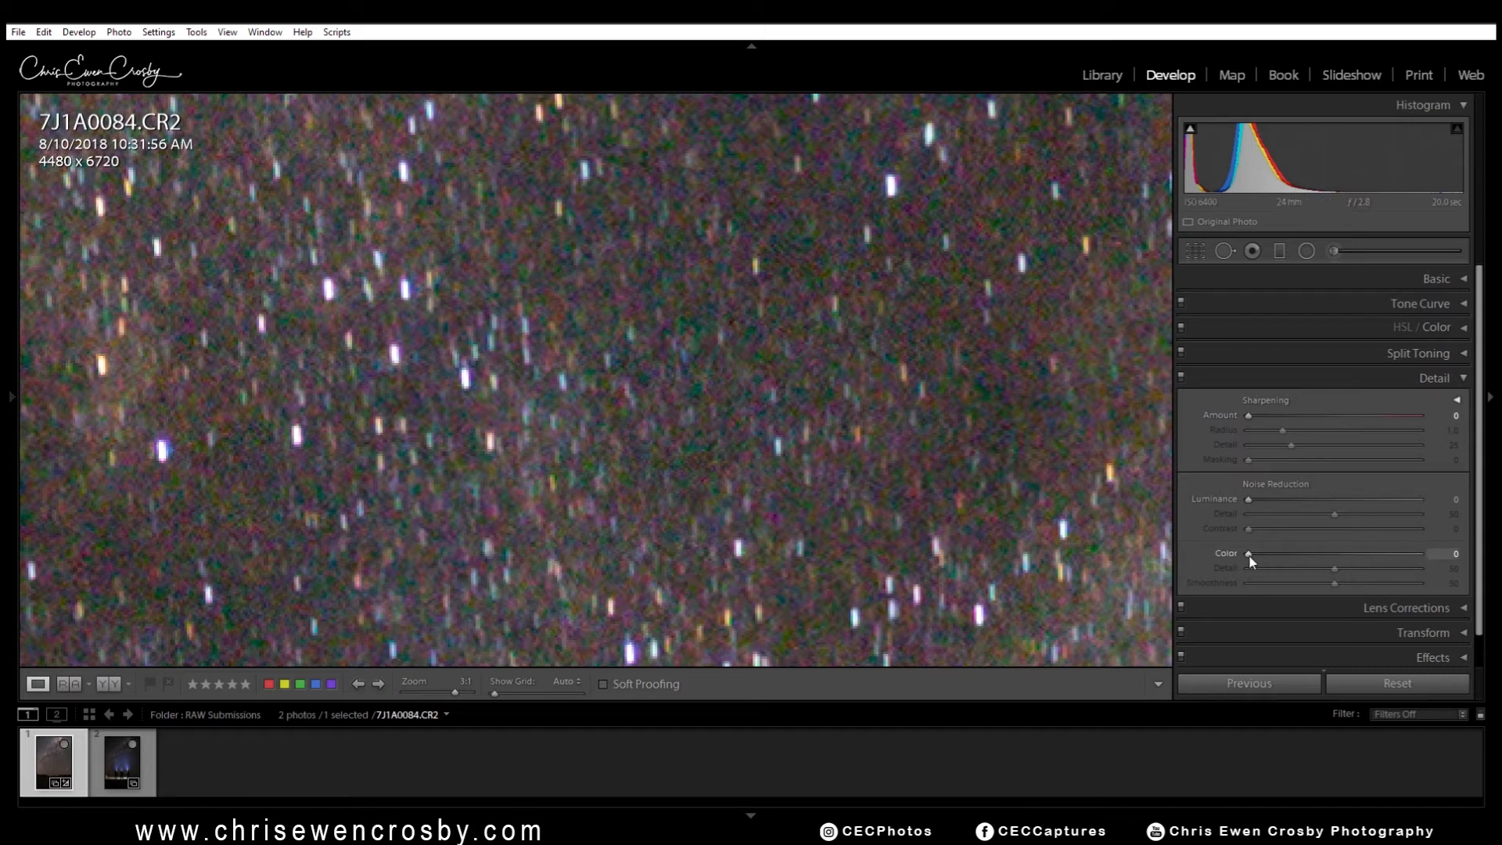
key("super")
key("super")
key("super")
key("super")
left_click_drag(1250, 554, 1269, 557)
left_click_drag(1272, 556, 1269, 562)
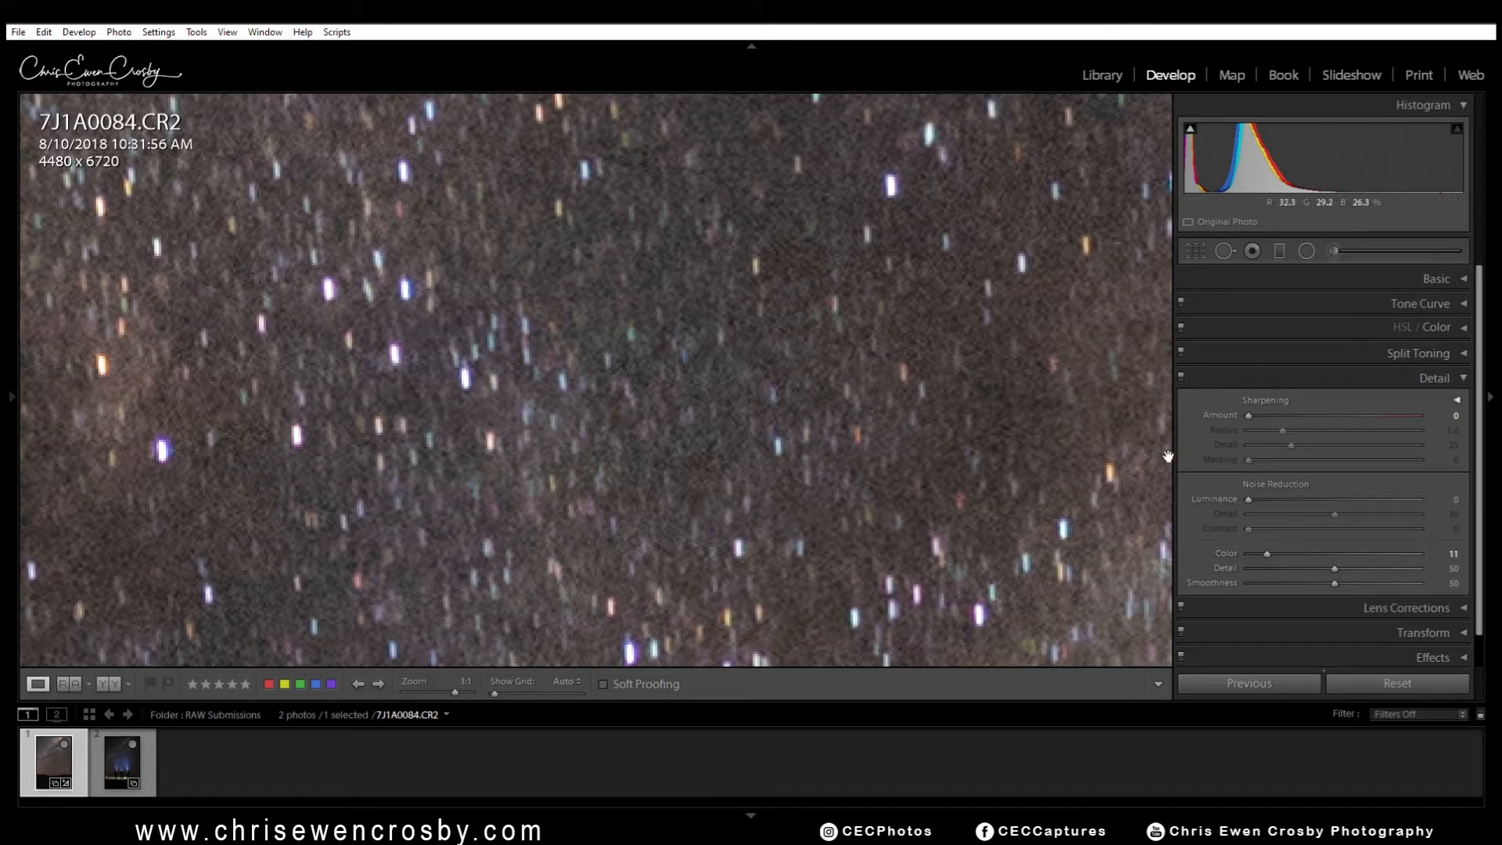
- Sharpen the stars with amount 49, radius 0.5, detail 38 and masking 79, and check the result up close
left_click_drag(1251, 414, 1384, 479)
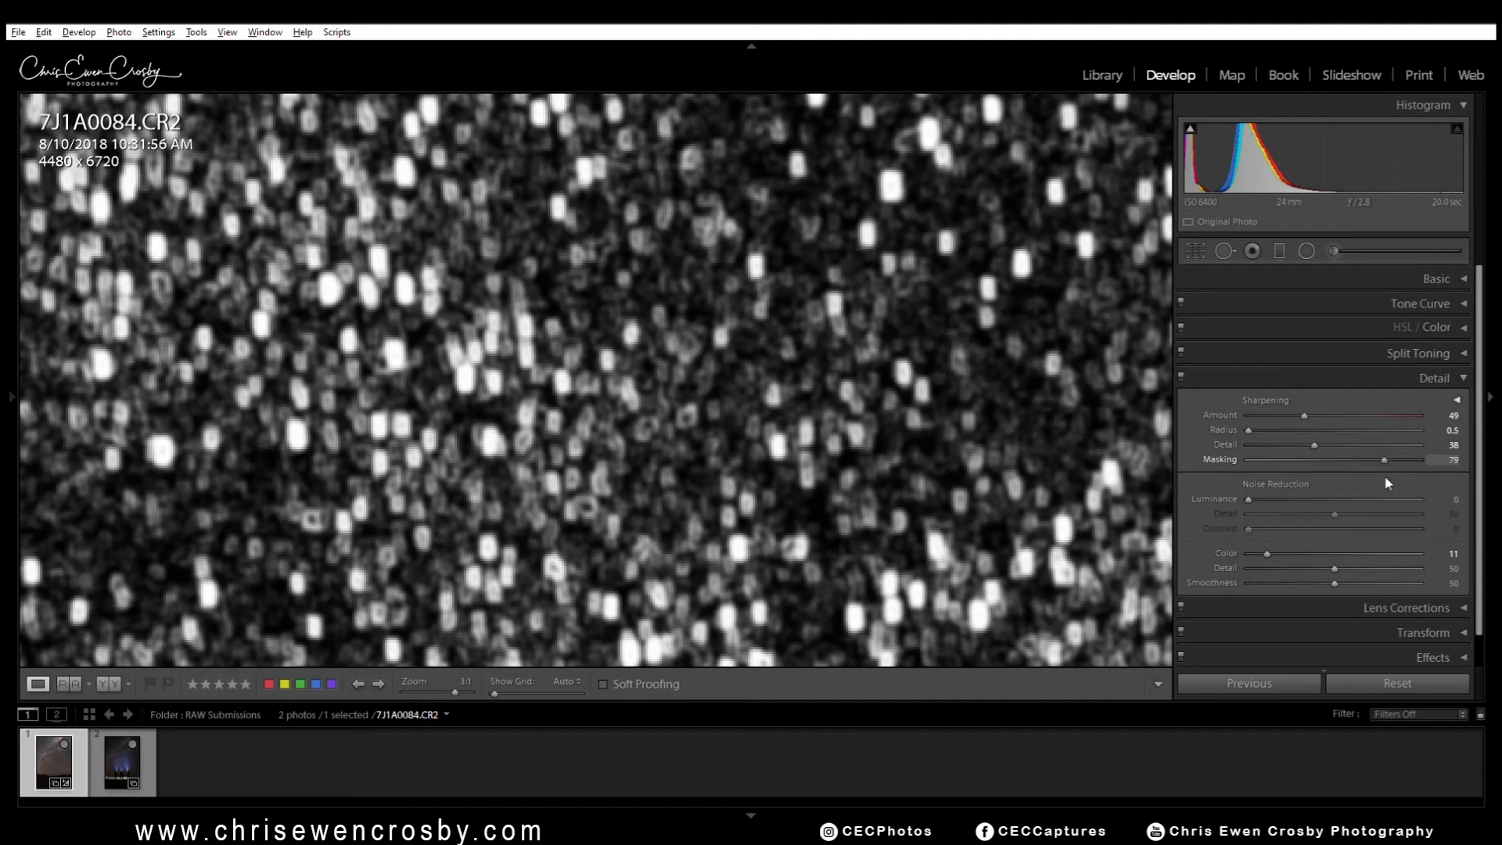
left_click(990, 514)
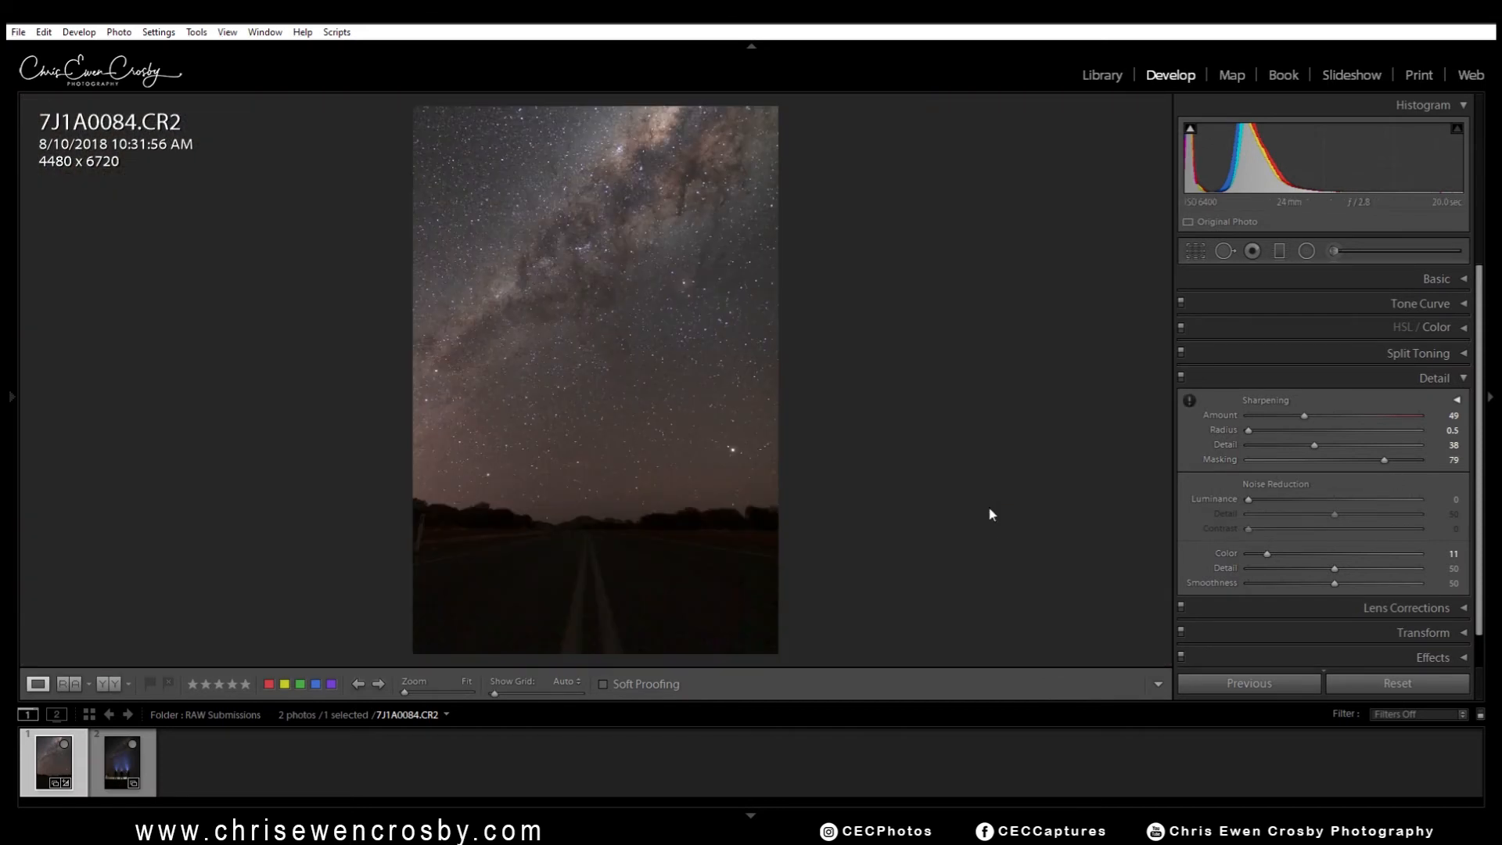
left_click(821, 397)
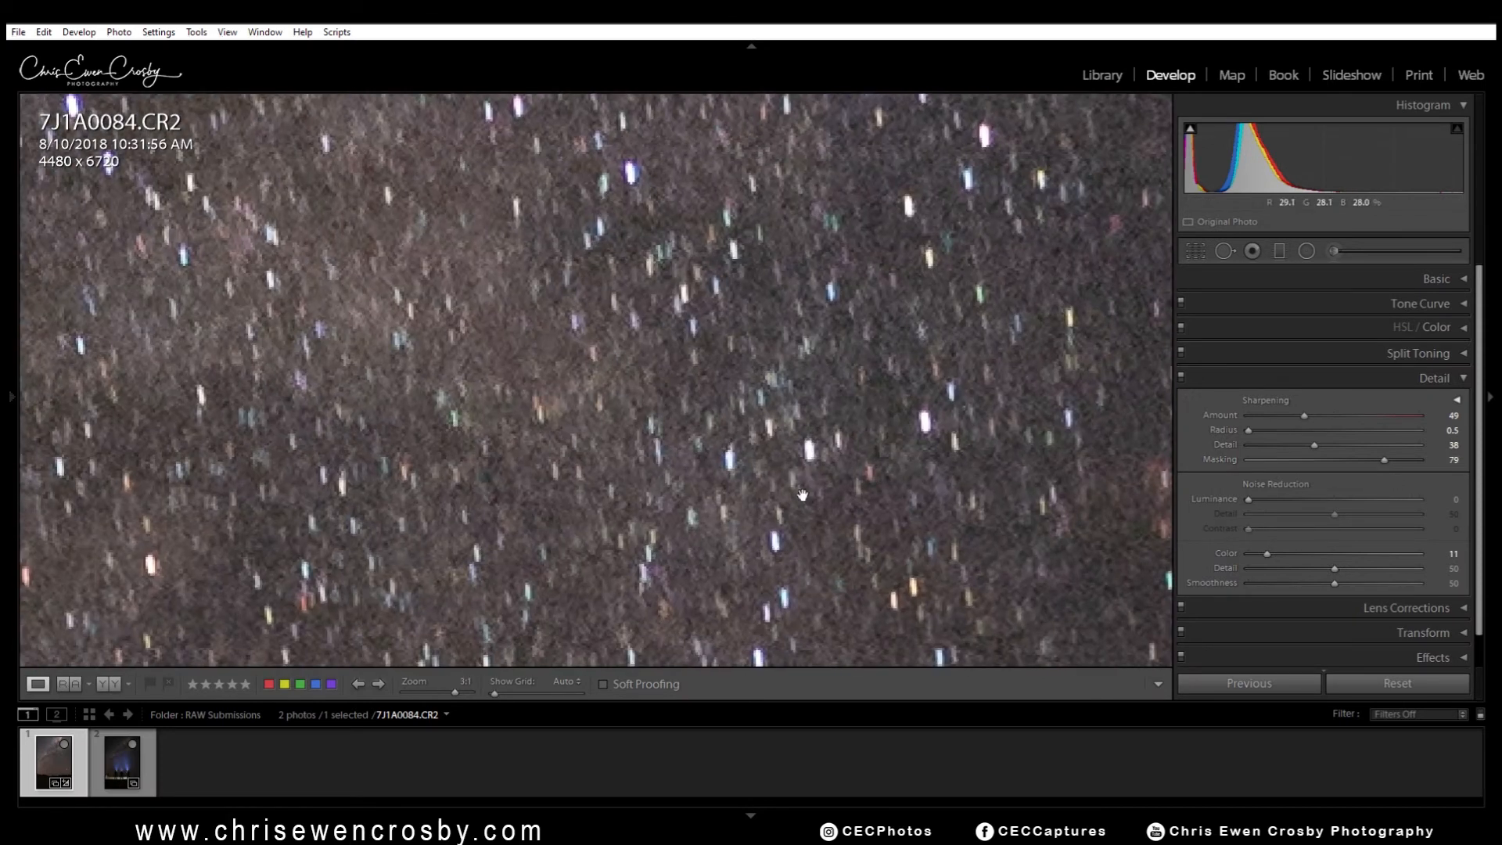
- Apply a slight luminance noise reduction to 7J1A0084.CR2 and return to viewing the whole photo
left_click_drag(1250, 501, 1260, 503)
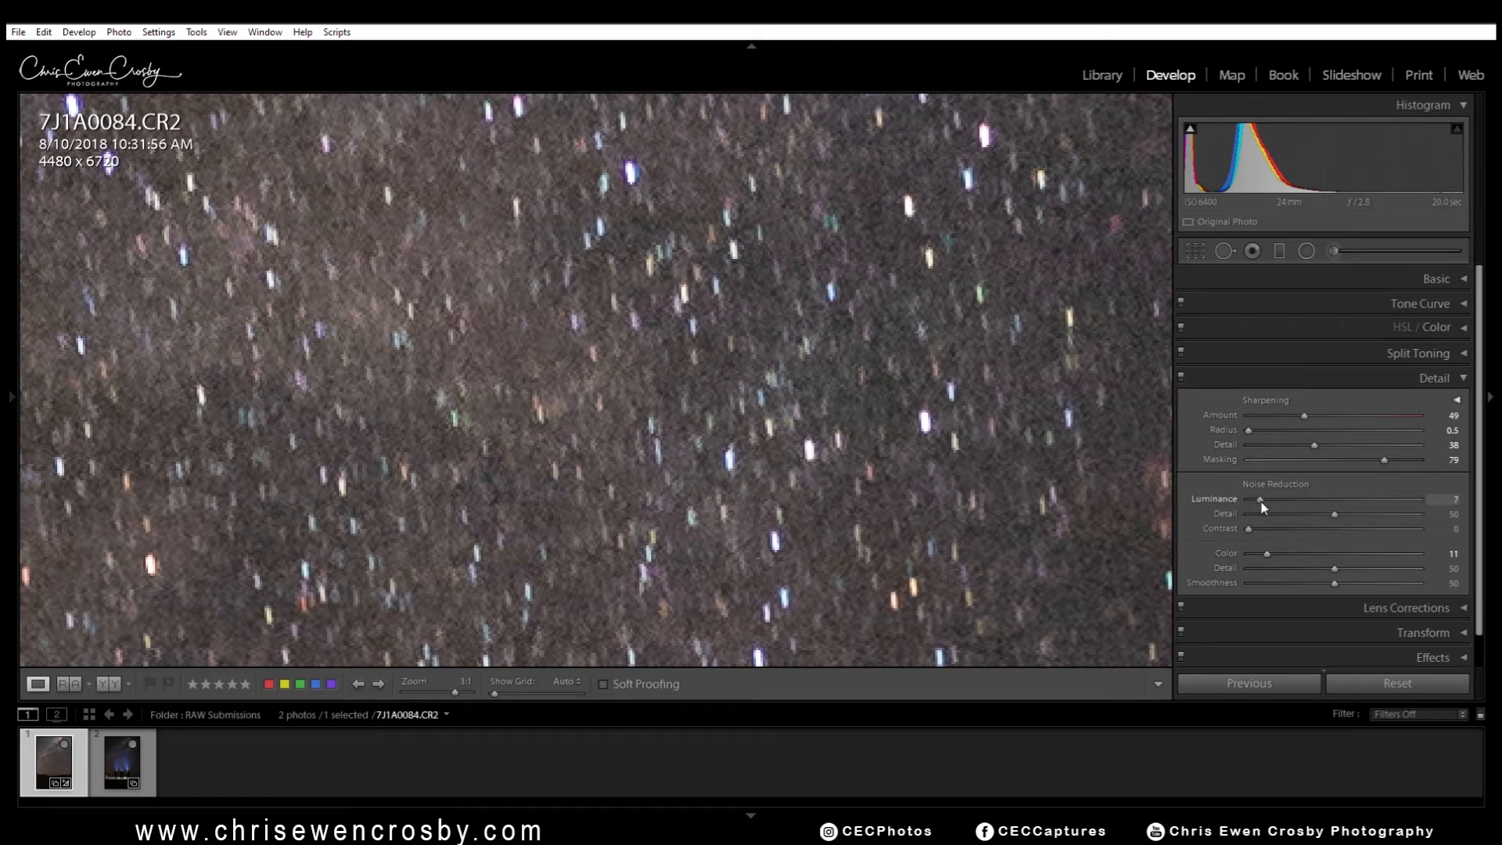
left_click_drag(1261, 507, 1265, 507)
left_click(1471, 382)
key("z")
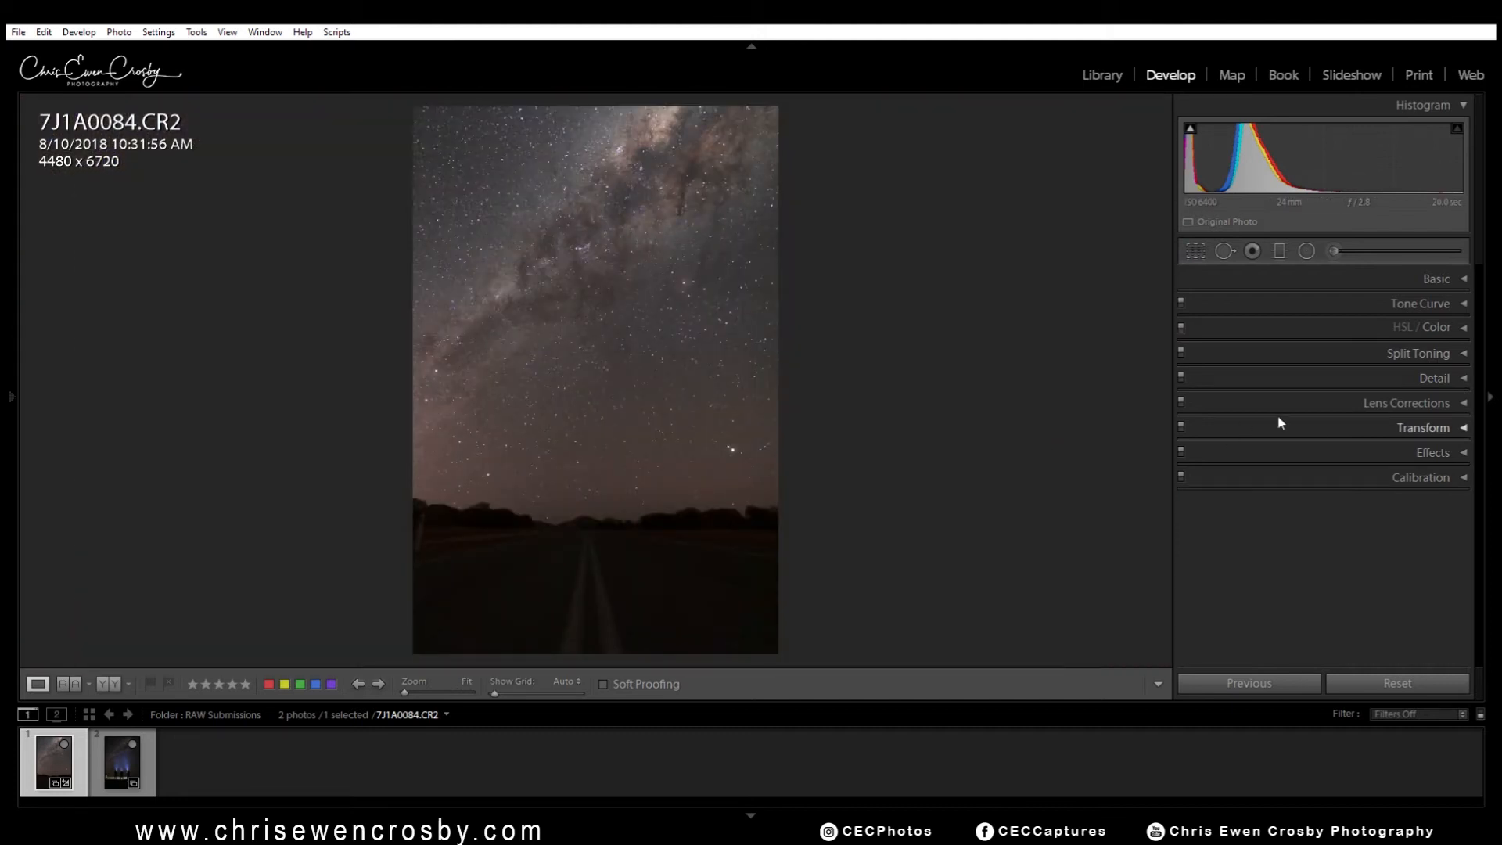
- Select both photos and raise vibrance and saturation to +100 on 7J1A0084.CR2 to exaggerate its color casts
left_click(112, 764, "ctrl")
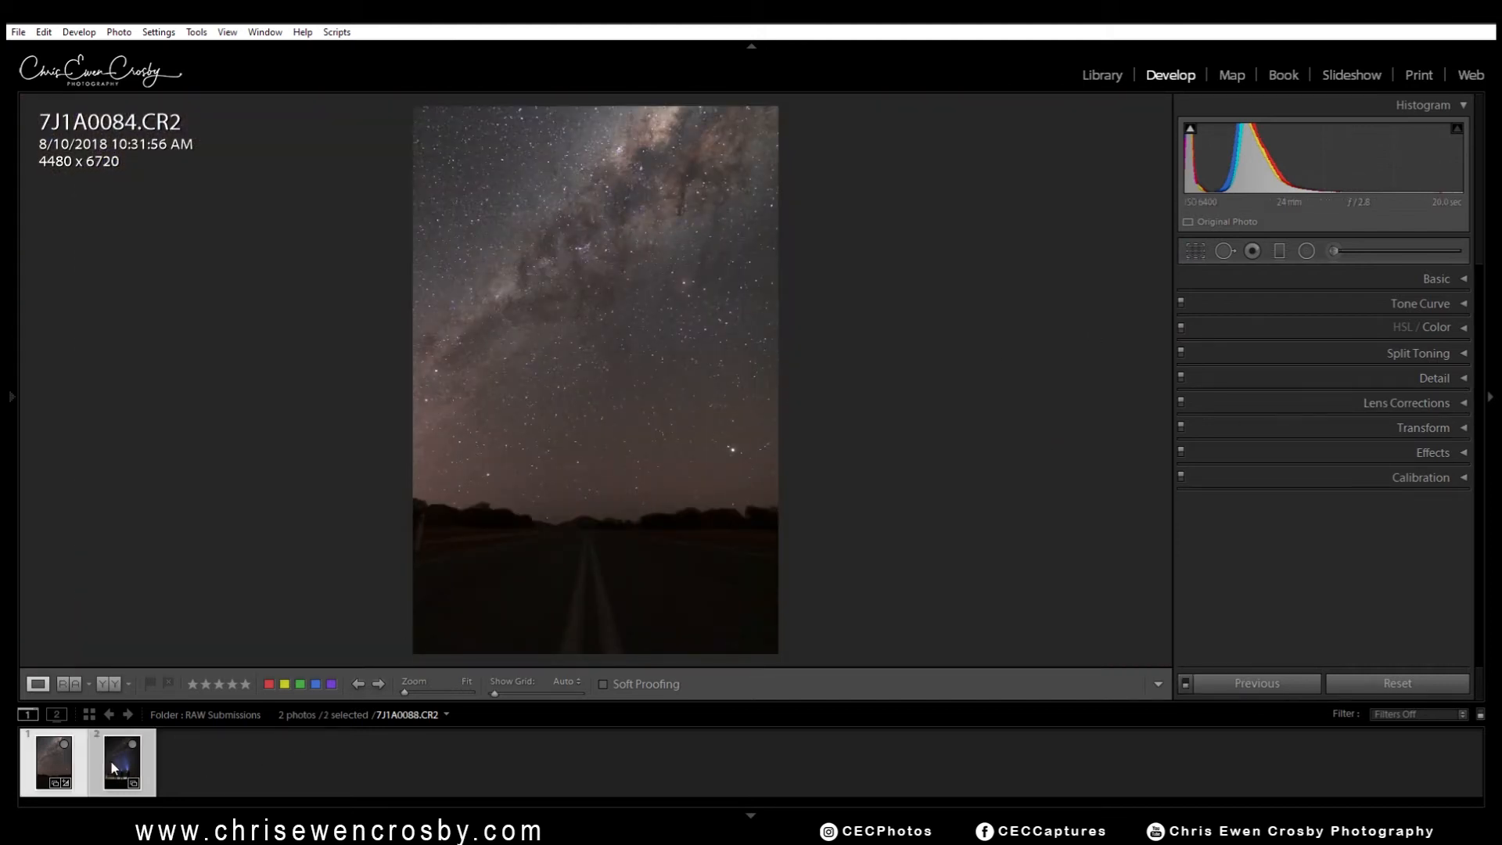
left_click(1444, 281)
left_click(1452, 395)
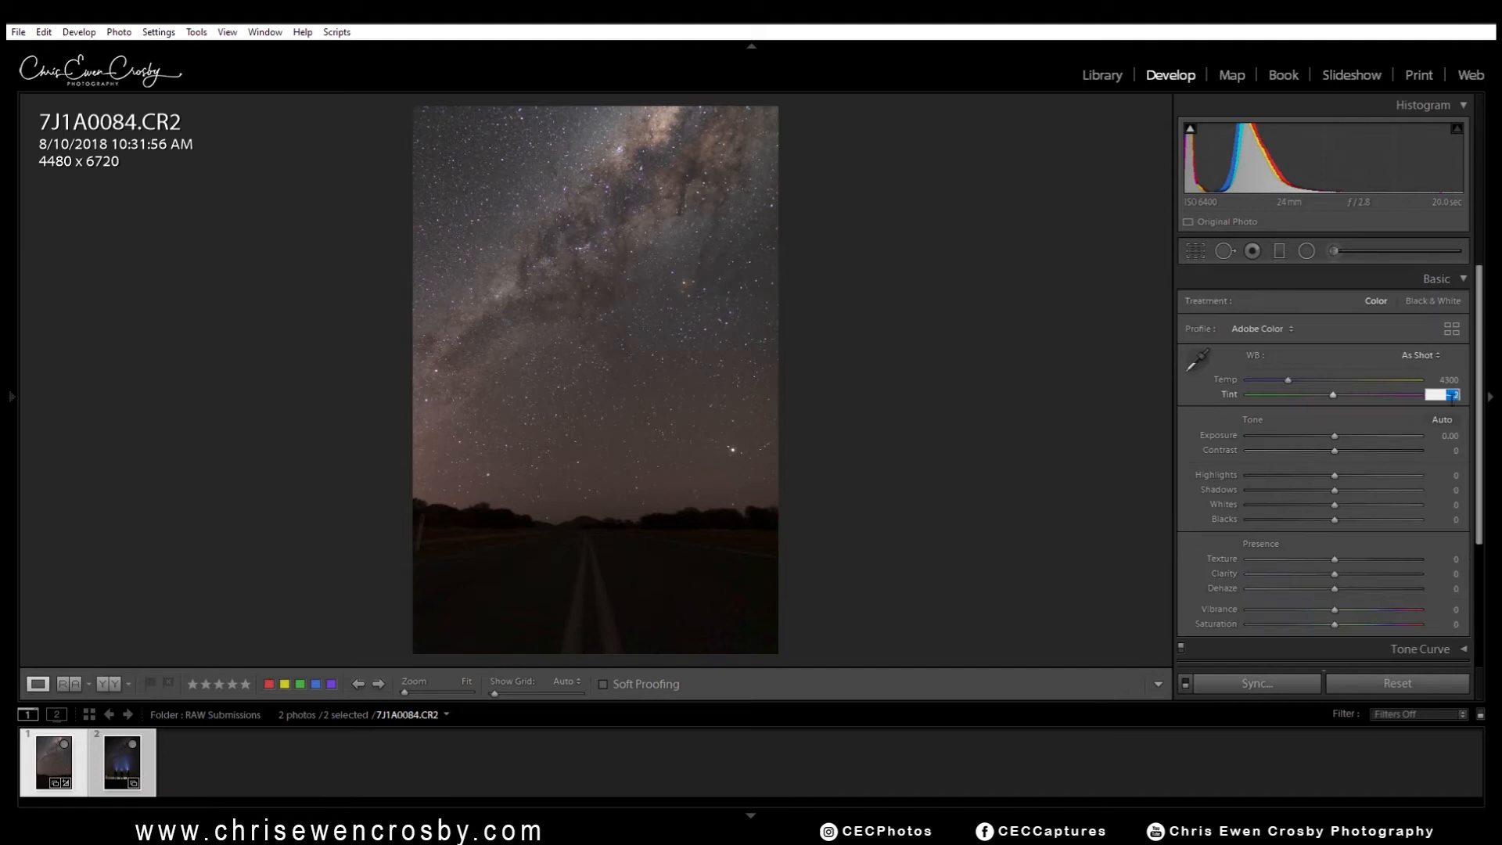
left_click_drag(1339, 603, 1458, 622)
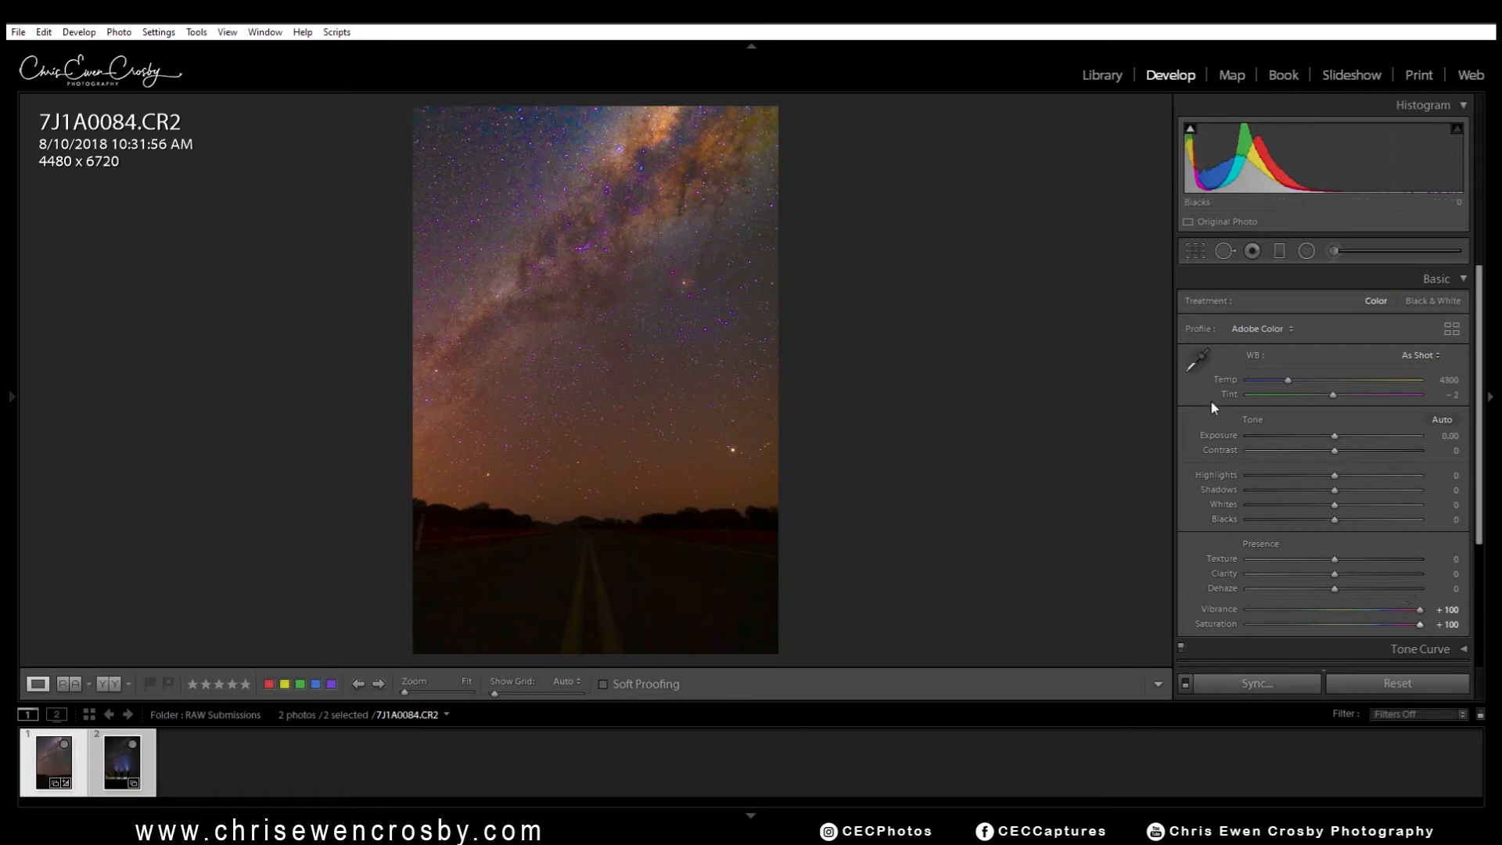
- Adjust the white balance of 7J1A0084.CR2 to a temperature of 3991 and a tint of -6
left_click_drag(1289, 383, 1283, 387)
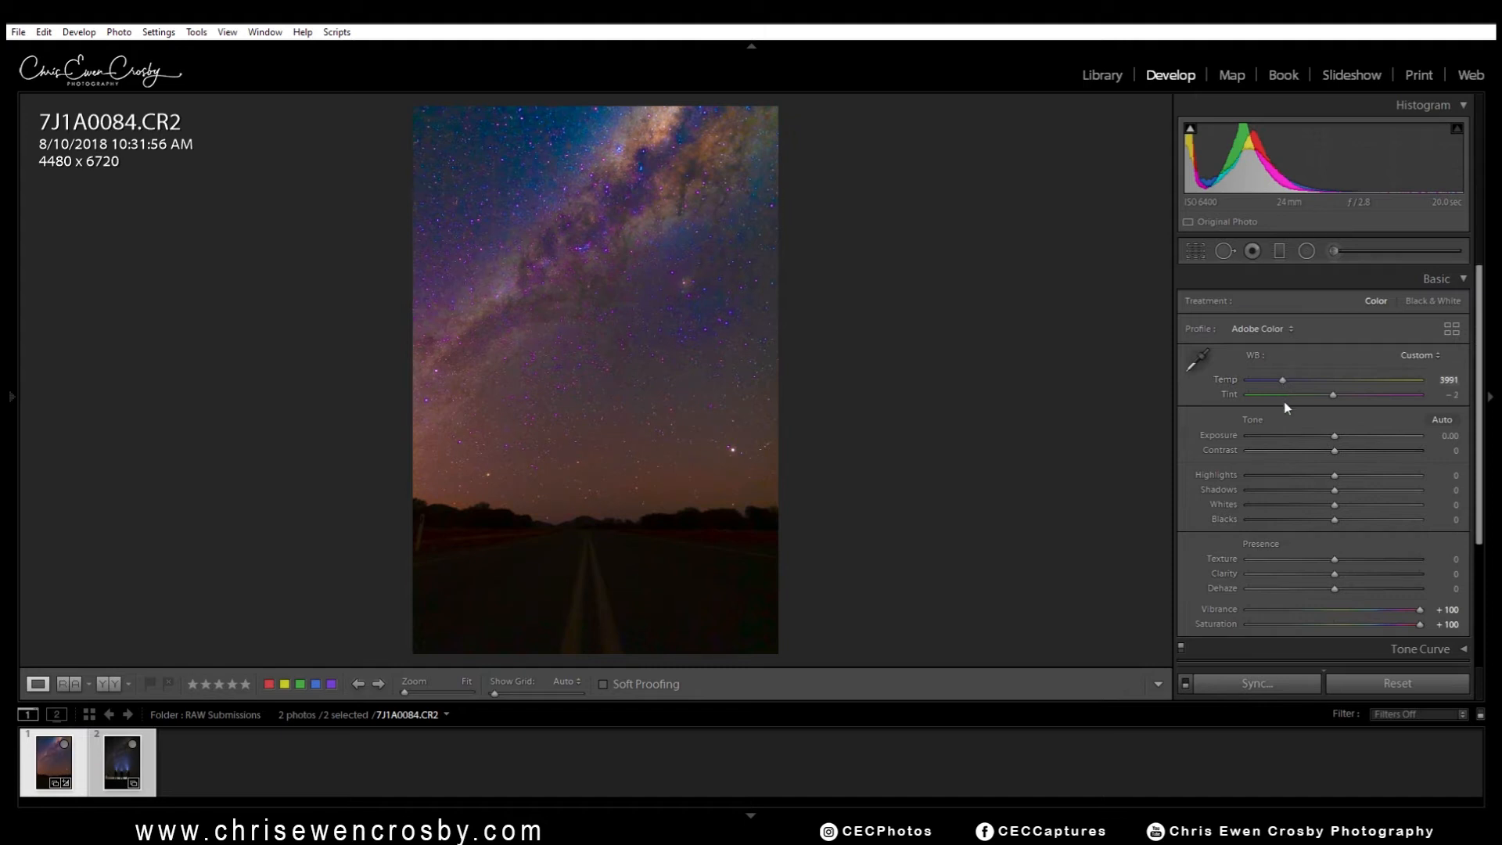
left_click_drag(1332, 395, 1331, 396)
left_click(1444, 395)
key("Up")
key("Up")
key("Down")
key("Down")
key("Down")
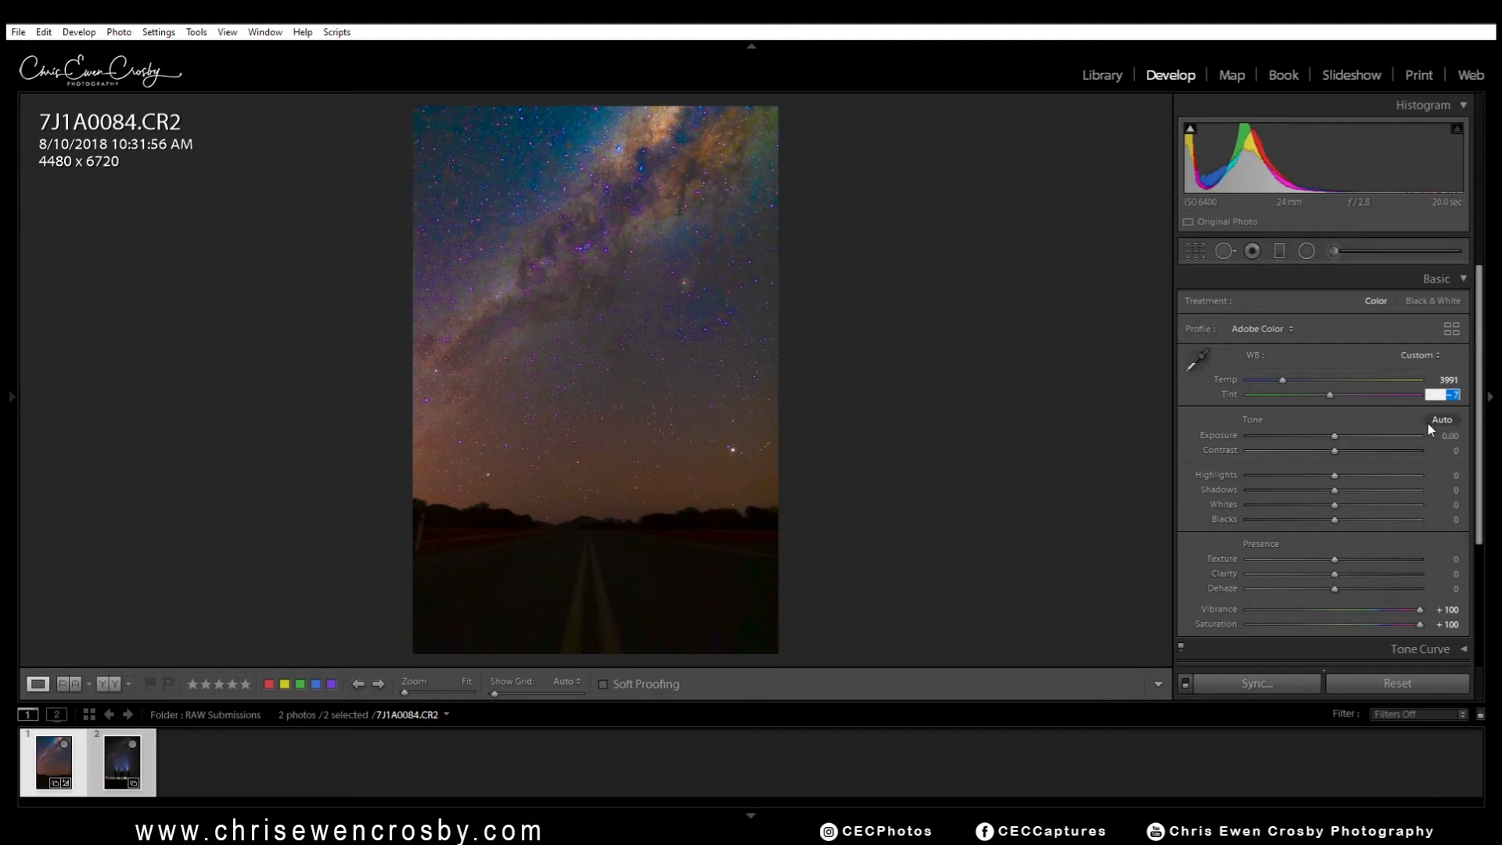
key("Up")
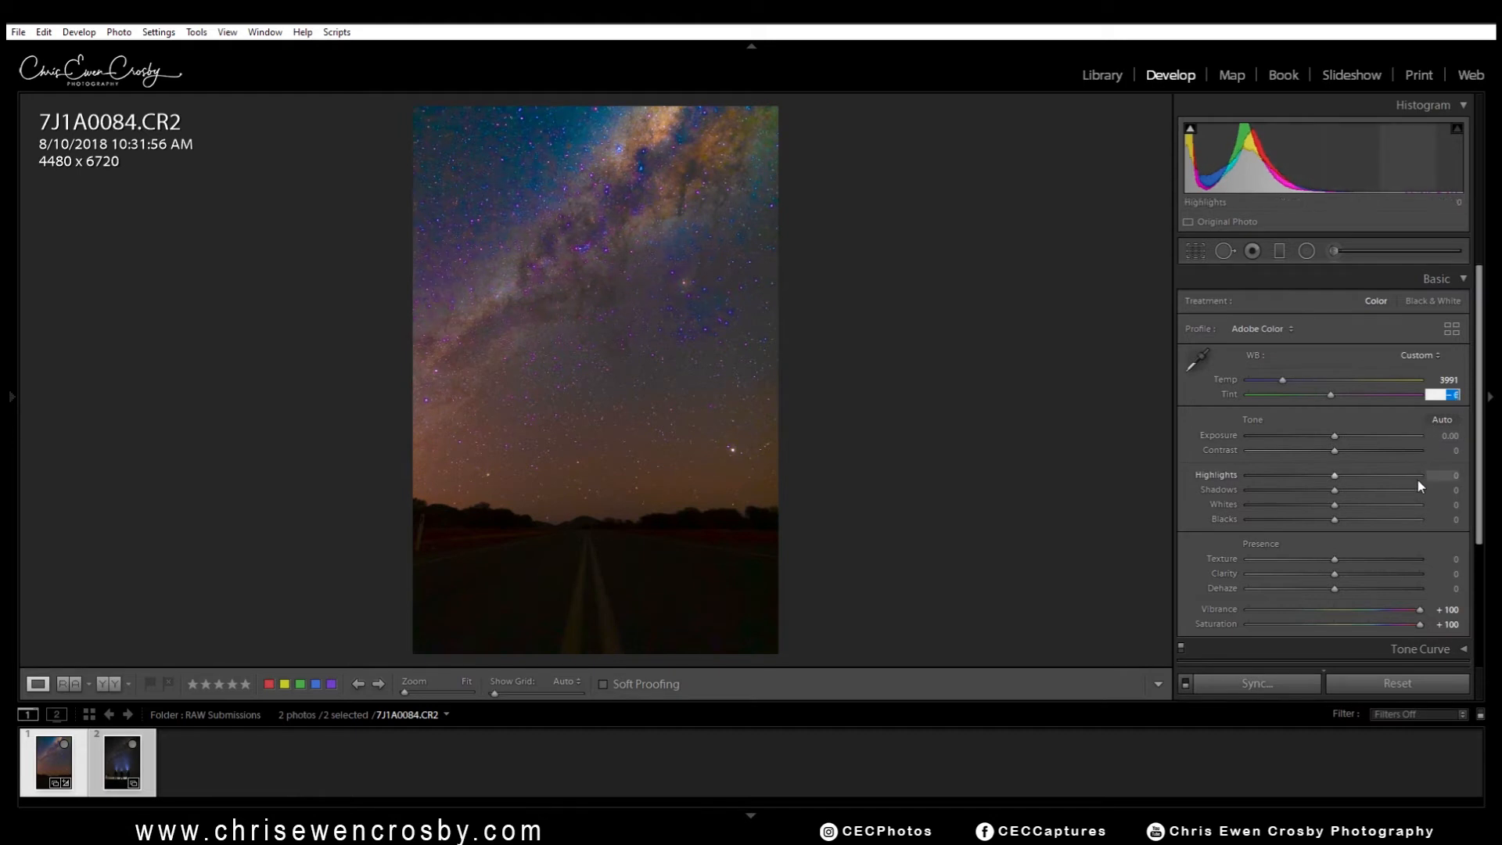
- Reset vibrance and saturation to 0 on 7J1A0084.CR2 and synchronize its develop settings to 7J1A0088.CR2
double_click(1418, 612)
double_click(1417, 622)
left_click(123, 769)
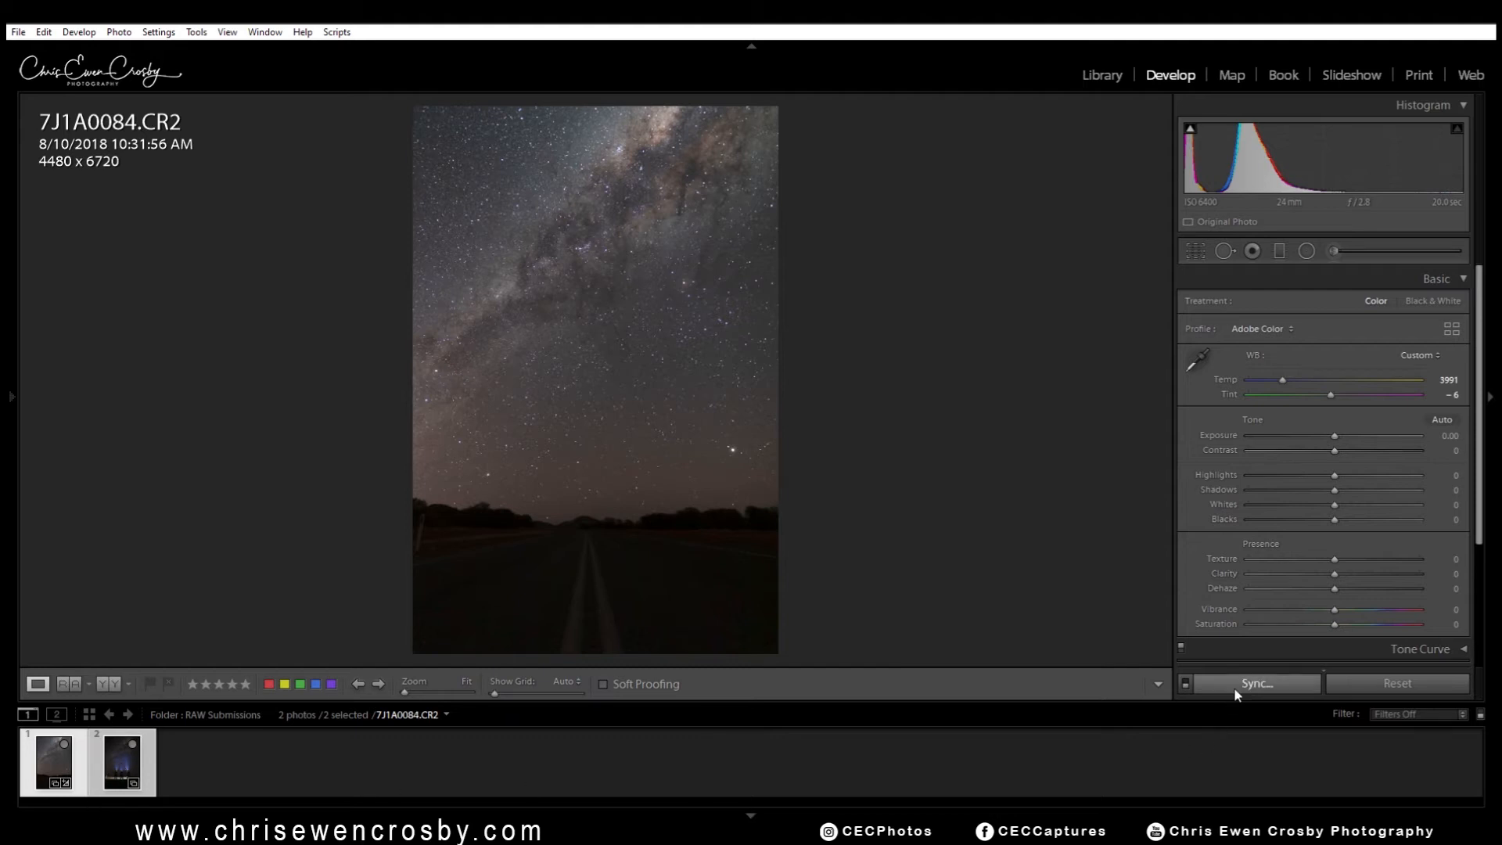
left_click(1238, 687)
left_click(557, 790)
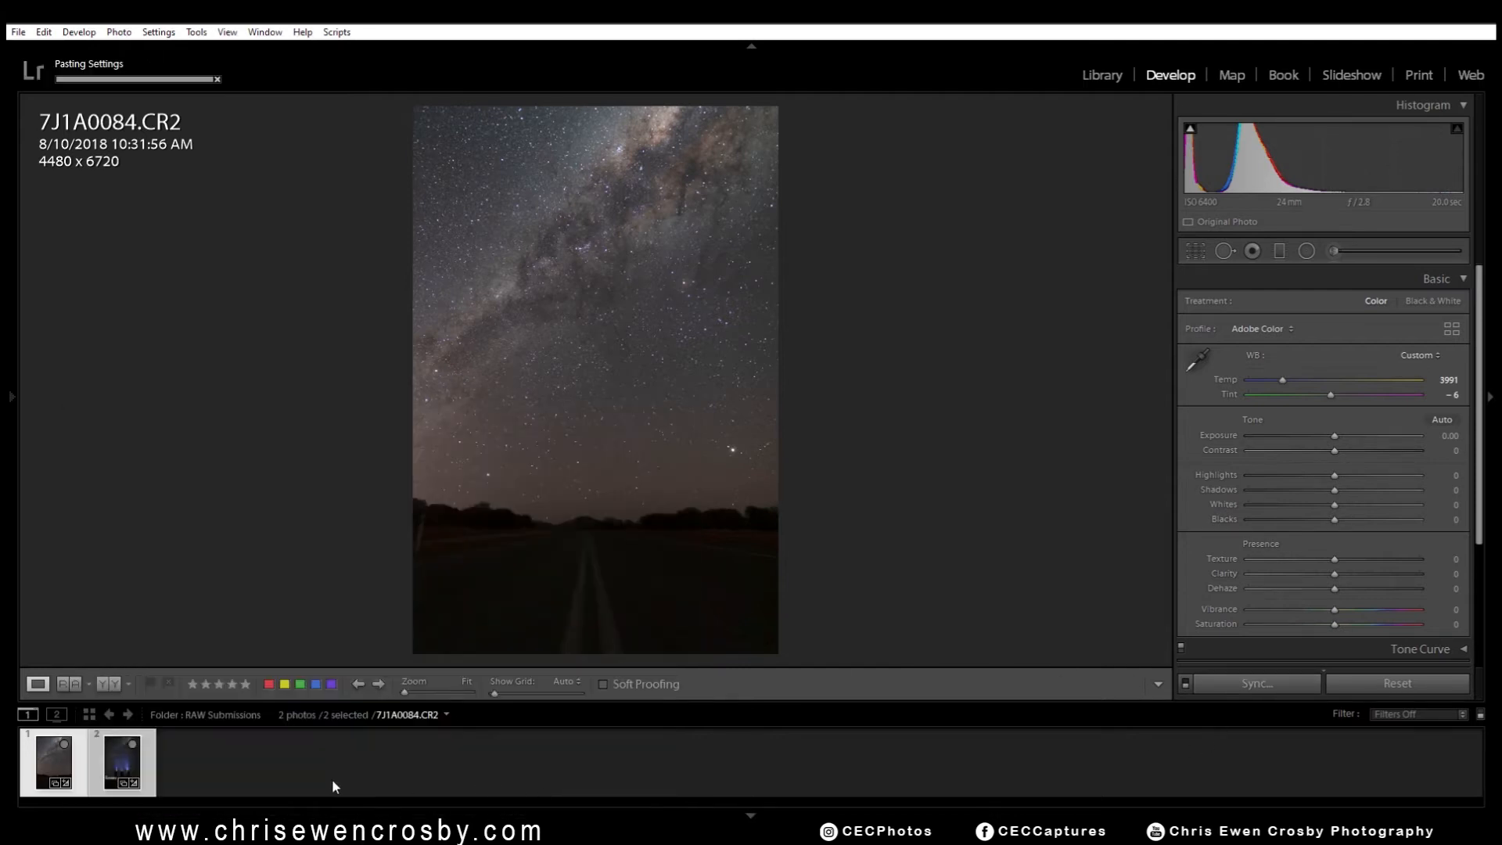
left_click(282, 782)
- Set the exposure of the light-beam photo 7J1A0088.CR2 to +1.00
left_click(123, 763)
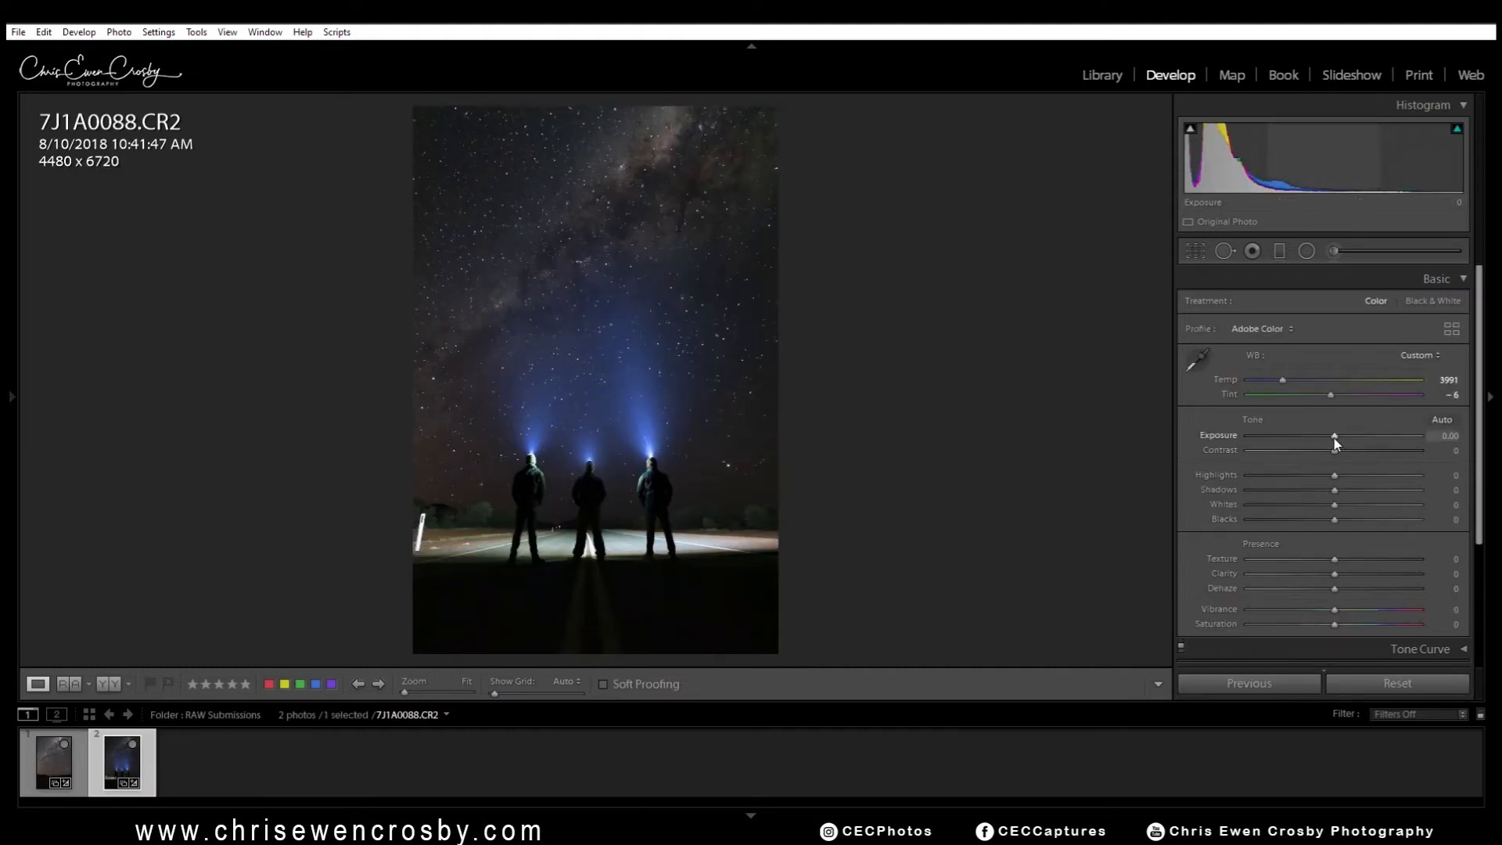
left_click(1445, 435)
type("1")
key("Return")
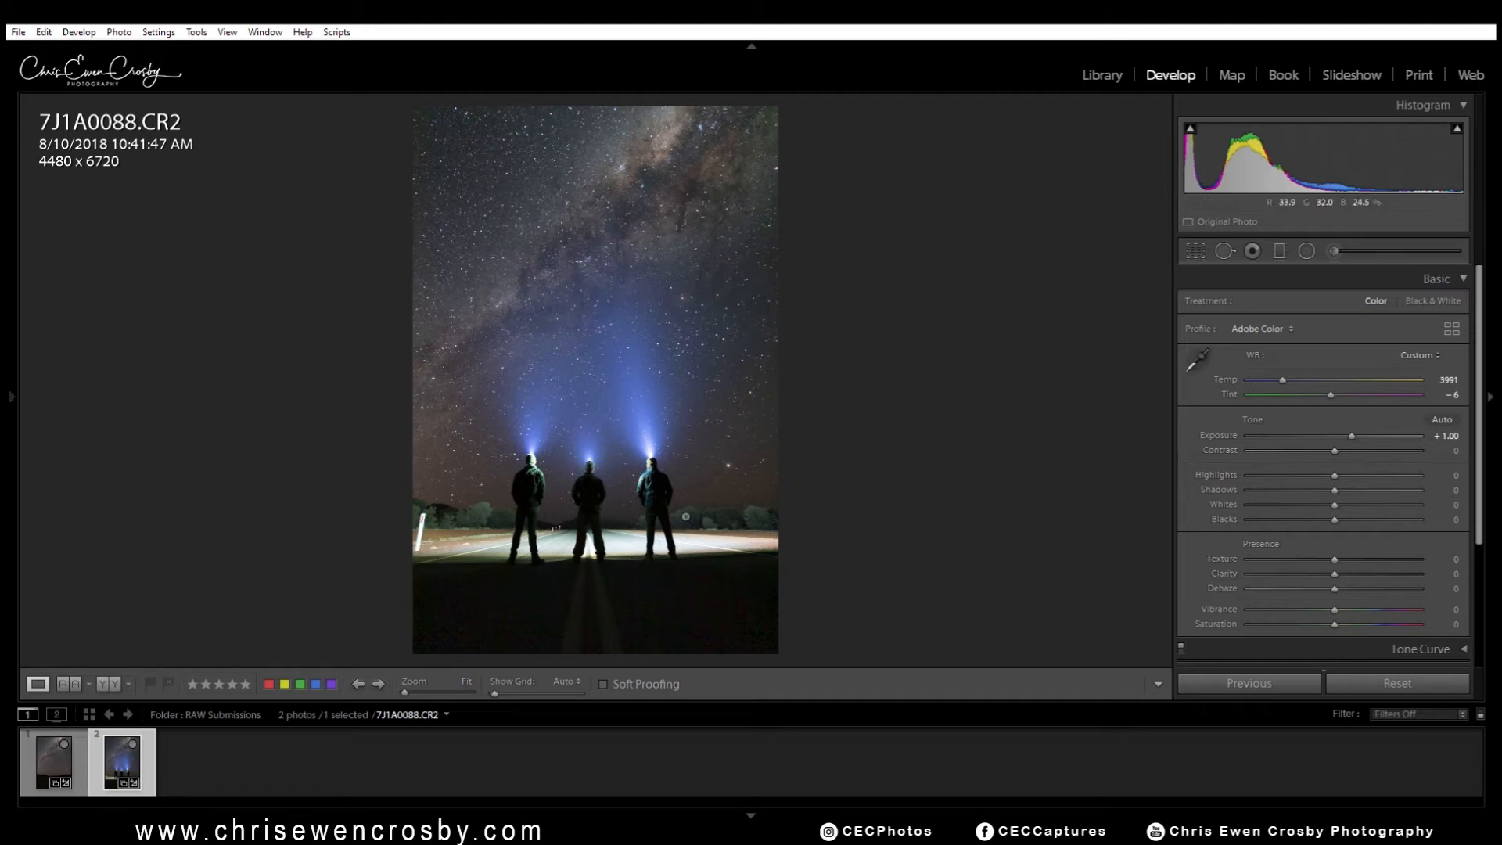
- Compare the brightness of both photos and raise the exposure of 7J1A0088.CR2 to +1.30 to match the sky in 7J1A0084.CR2
left_click(55, 764)
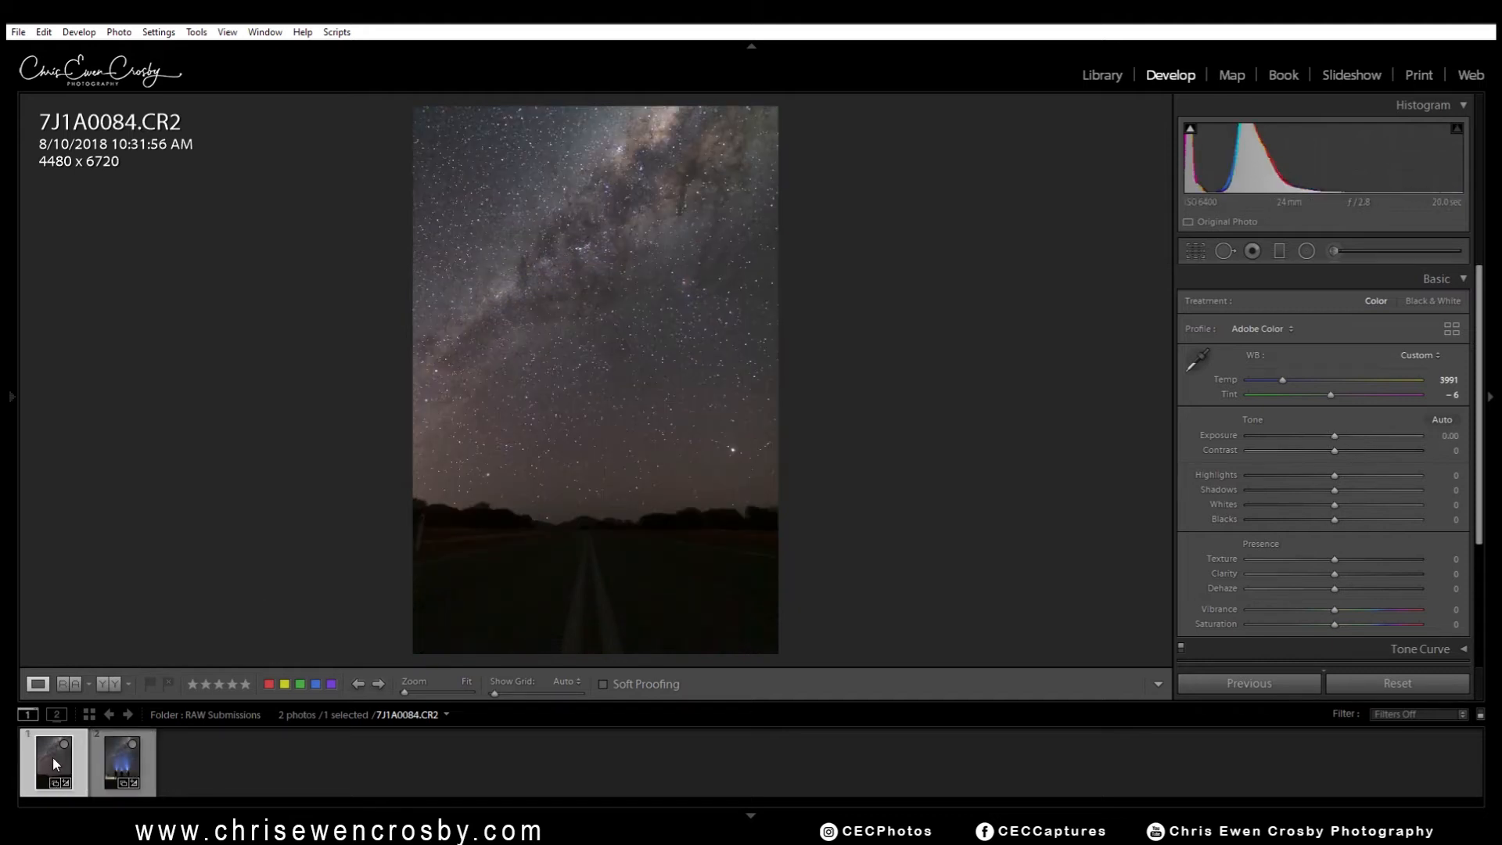
left_click(120, 770)
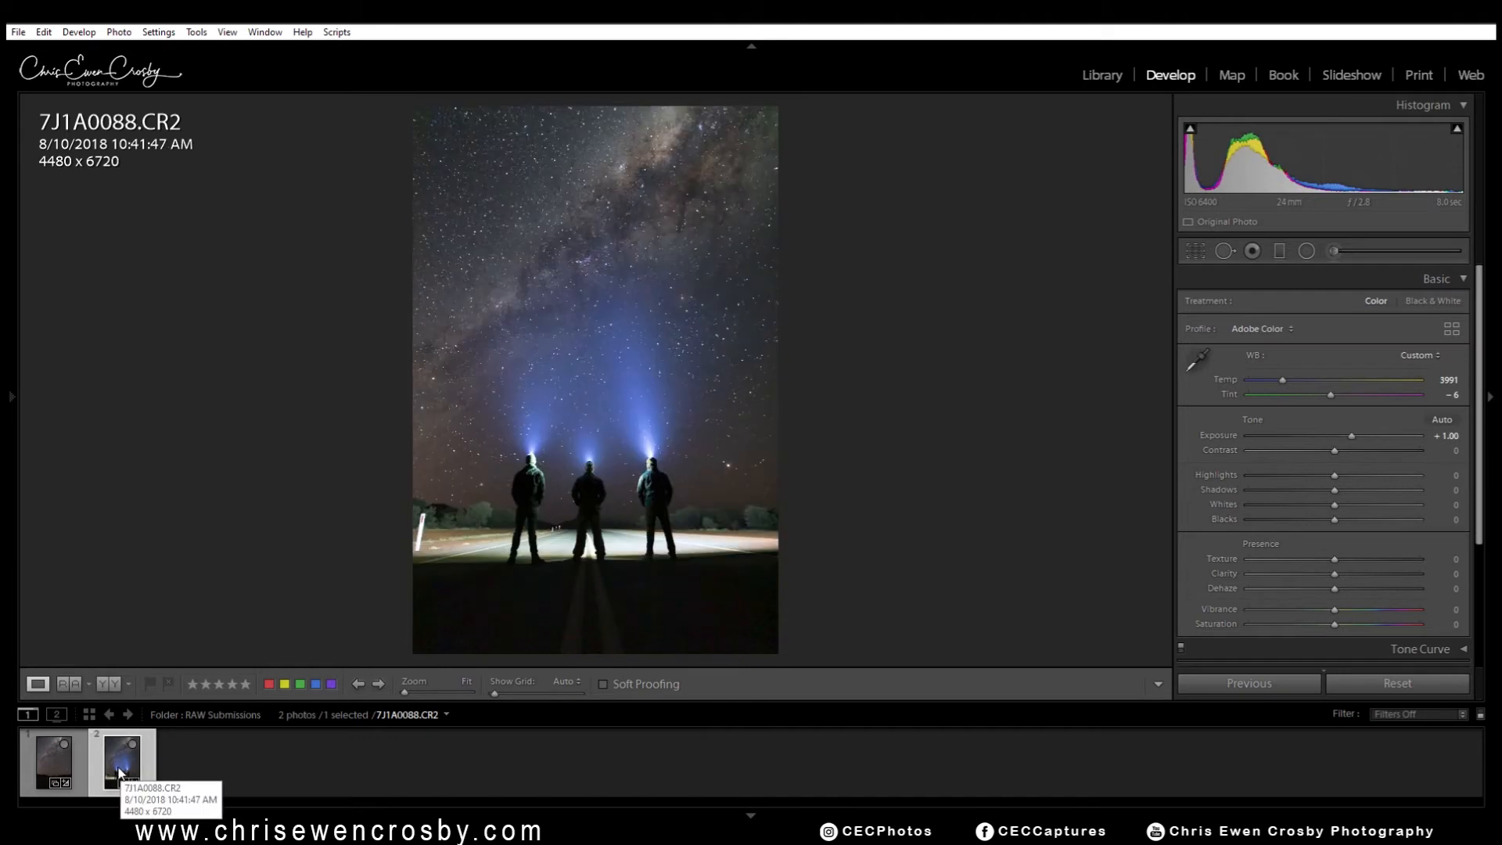
left_click(1444, 436)
key("Up")
key("Up")
key("Up")
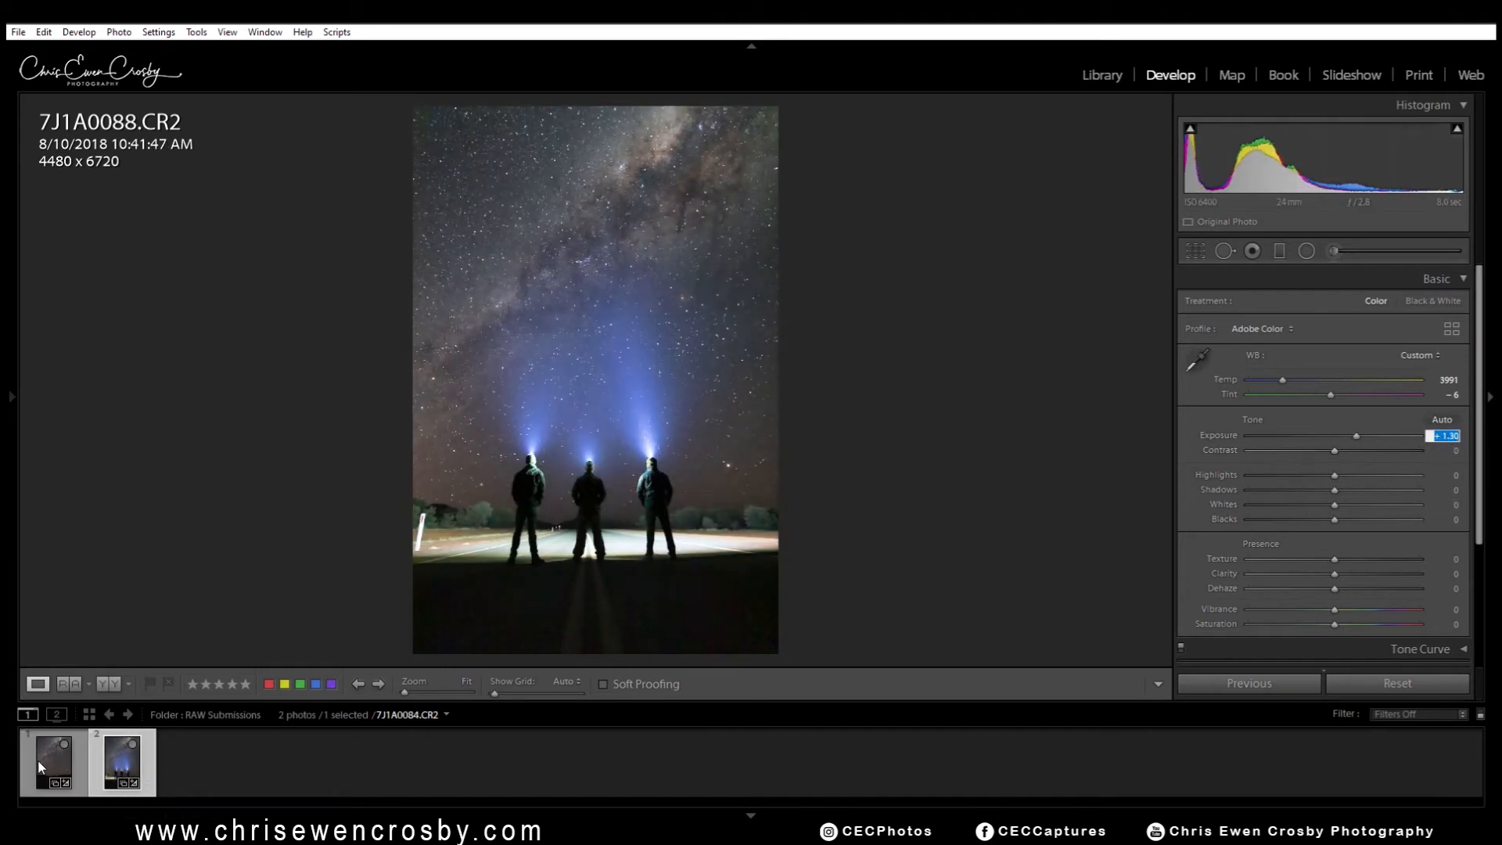
left_click(40, 767)
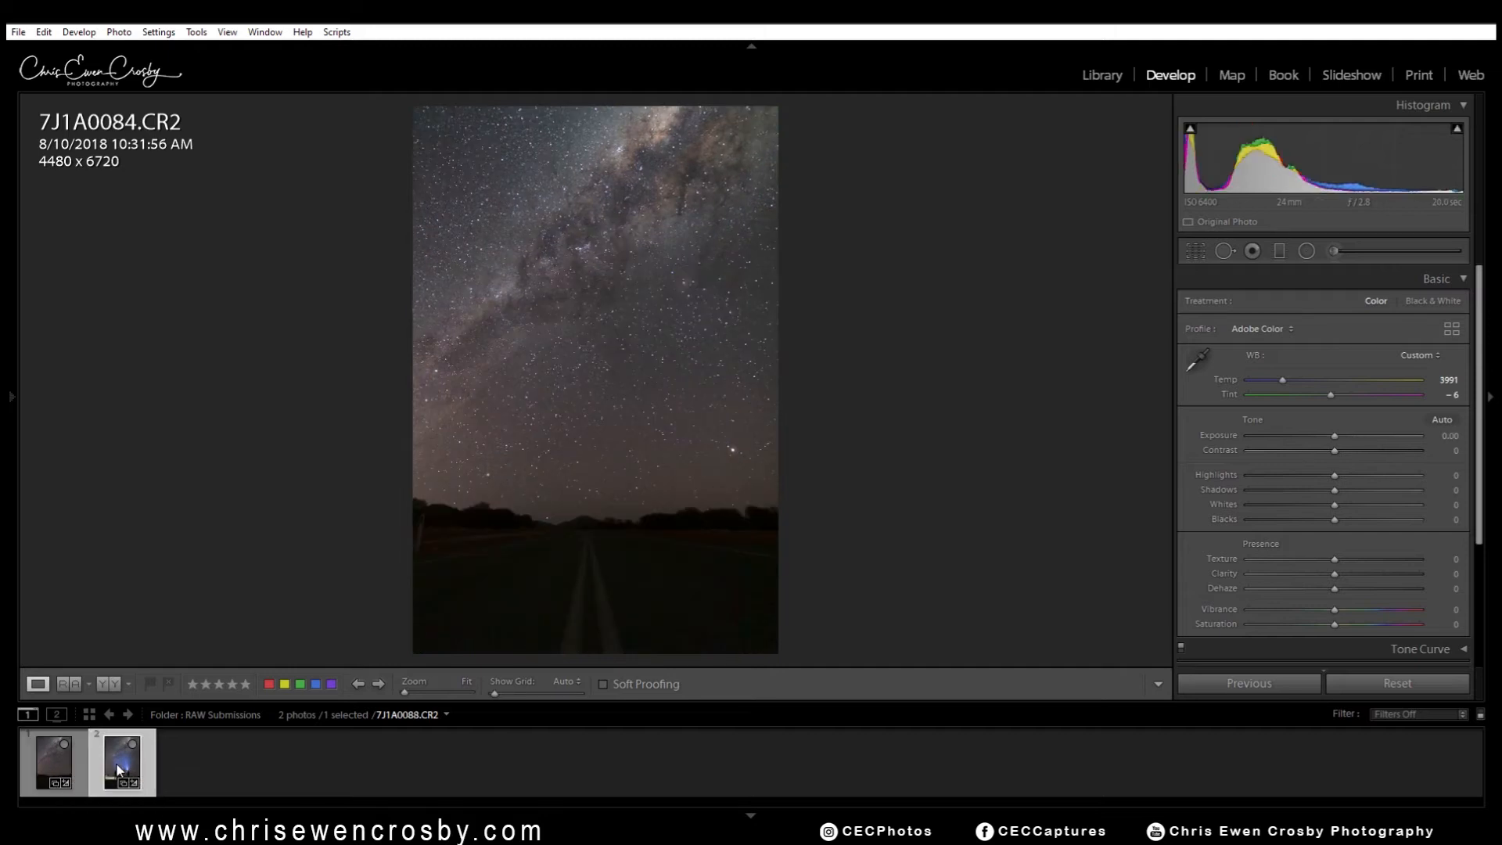
- Set the exposure of the light-beam photo 7J1A0088.CR2 to +1.20
left_click(1444, 436)
key("Down")
key("Return")
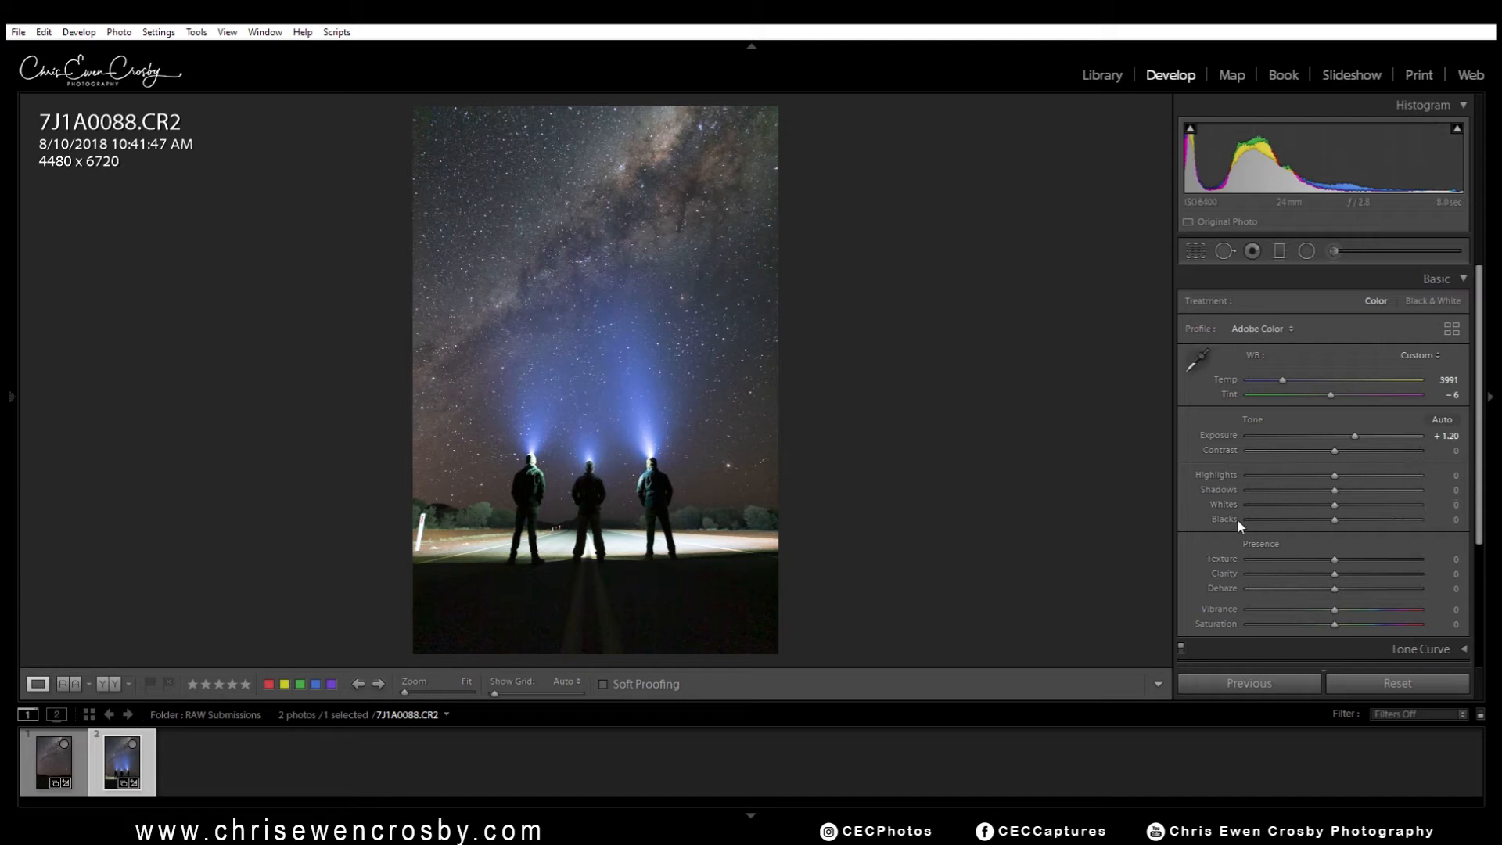
- Select both 7J1A0084.CR2 and 7J1A0088.CR2 and open them as smart objects in Photoshop
left_click(53, 760, "ctrl")
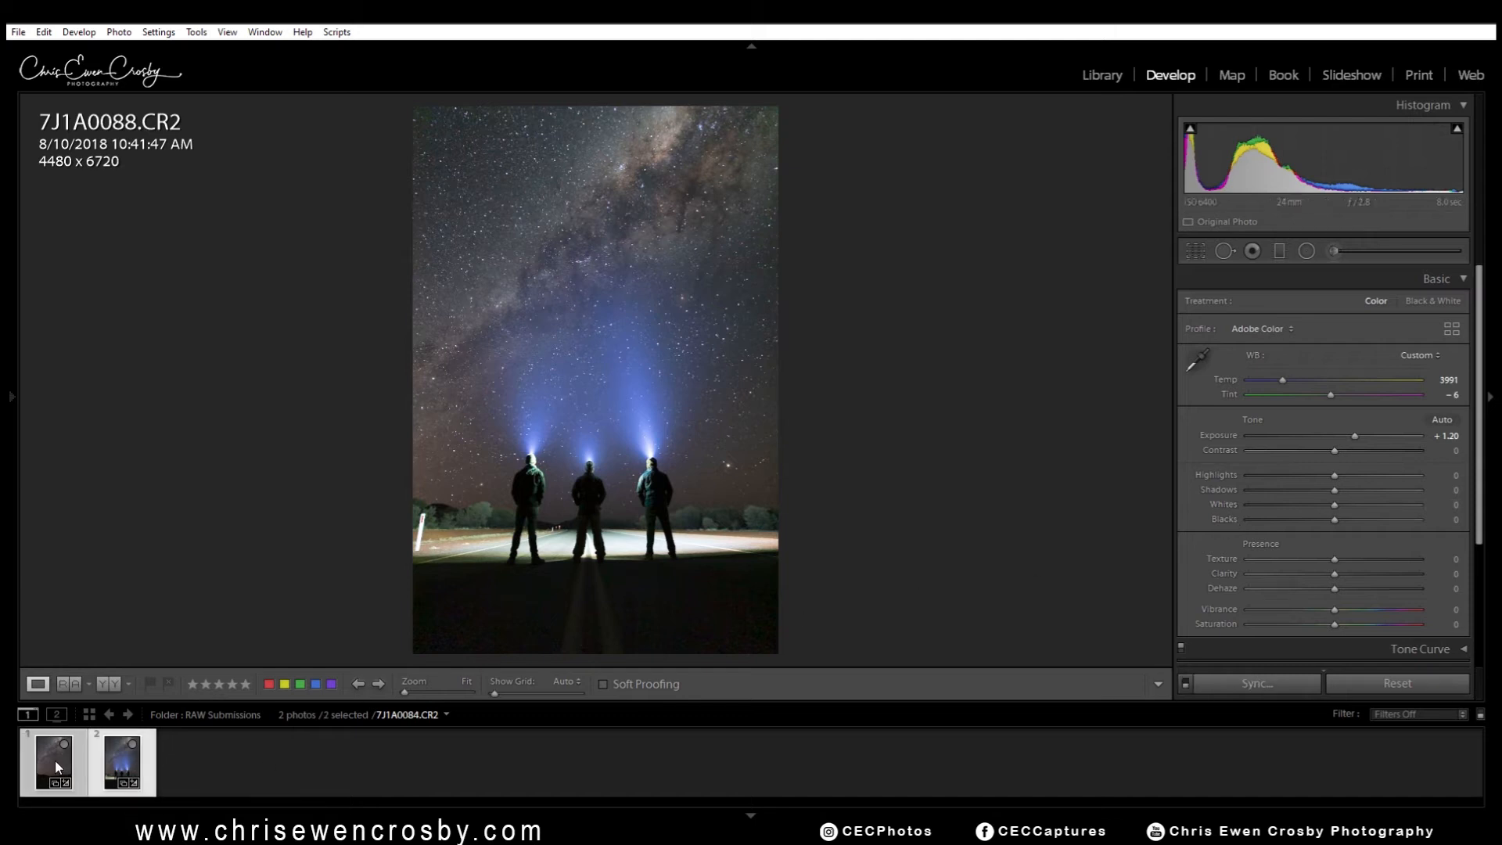
right_click(54, 762)
mouse_move(210, 401)
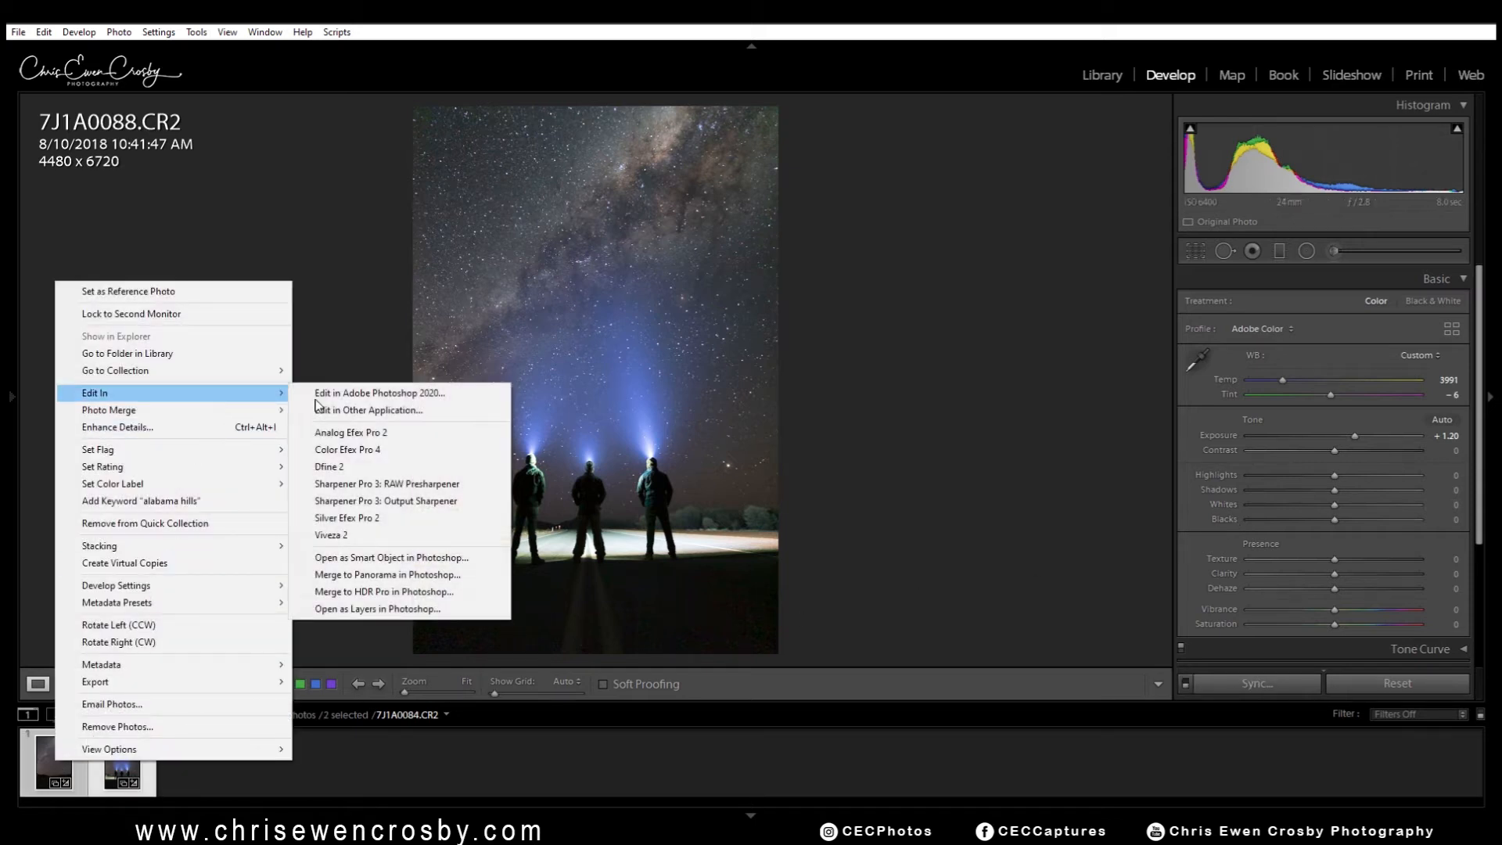
left_click(431, 557)
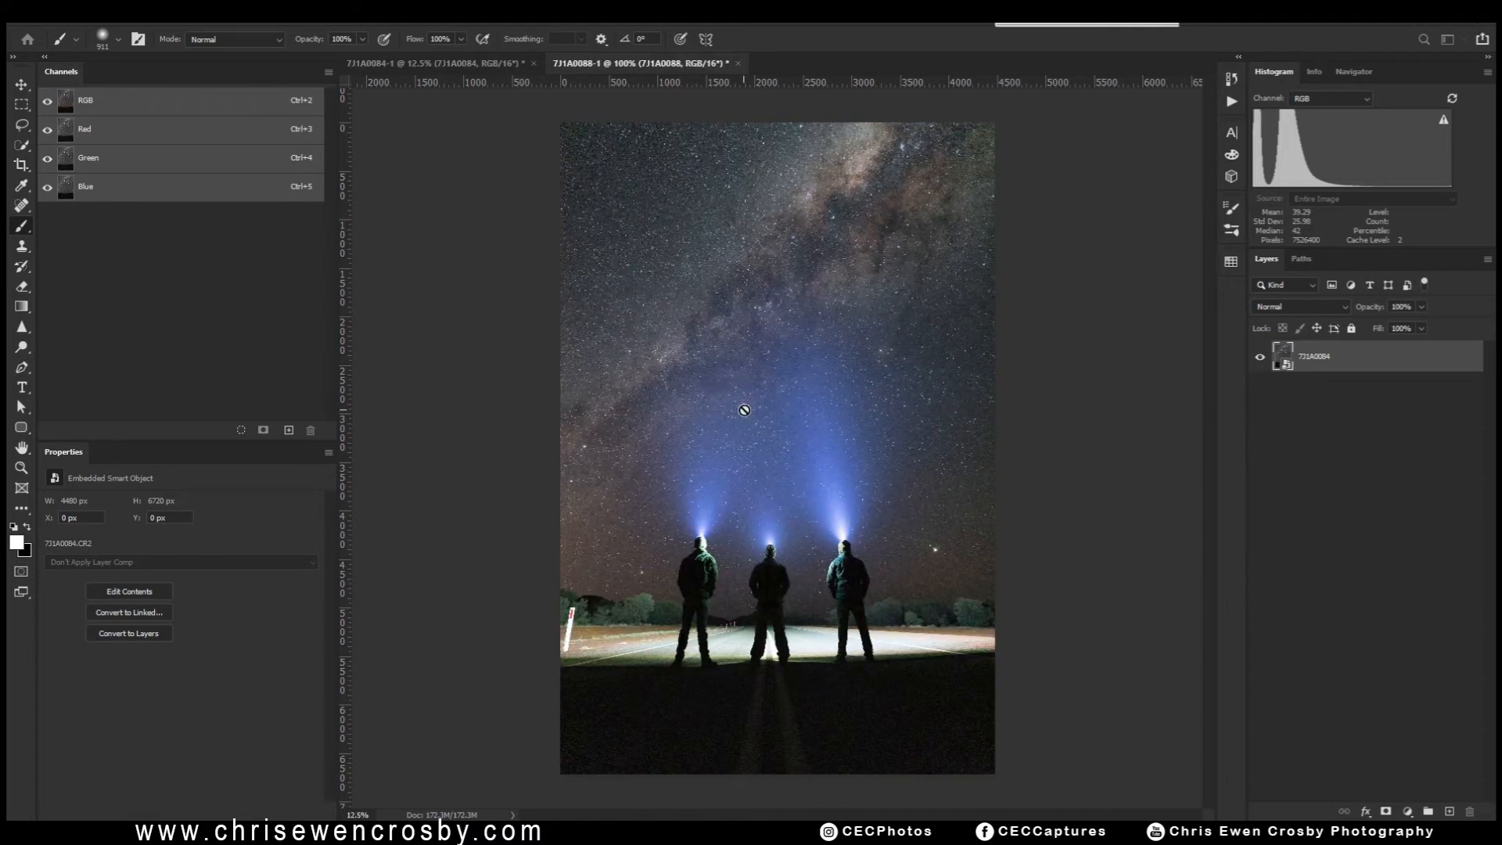
- Copy the 7J1A0088 smart object into the 7J1A0084-1 document as the upper layer and close the 7J1A0088-1 document
left_click(22, 85)
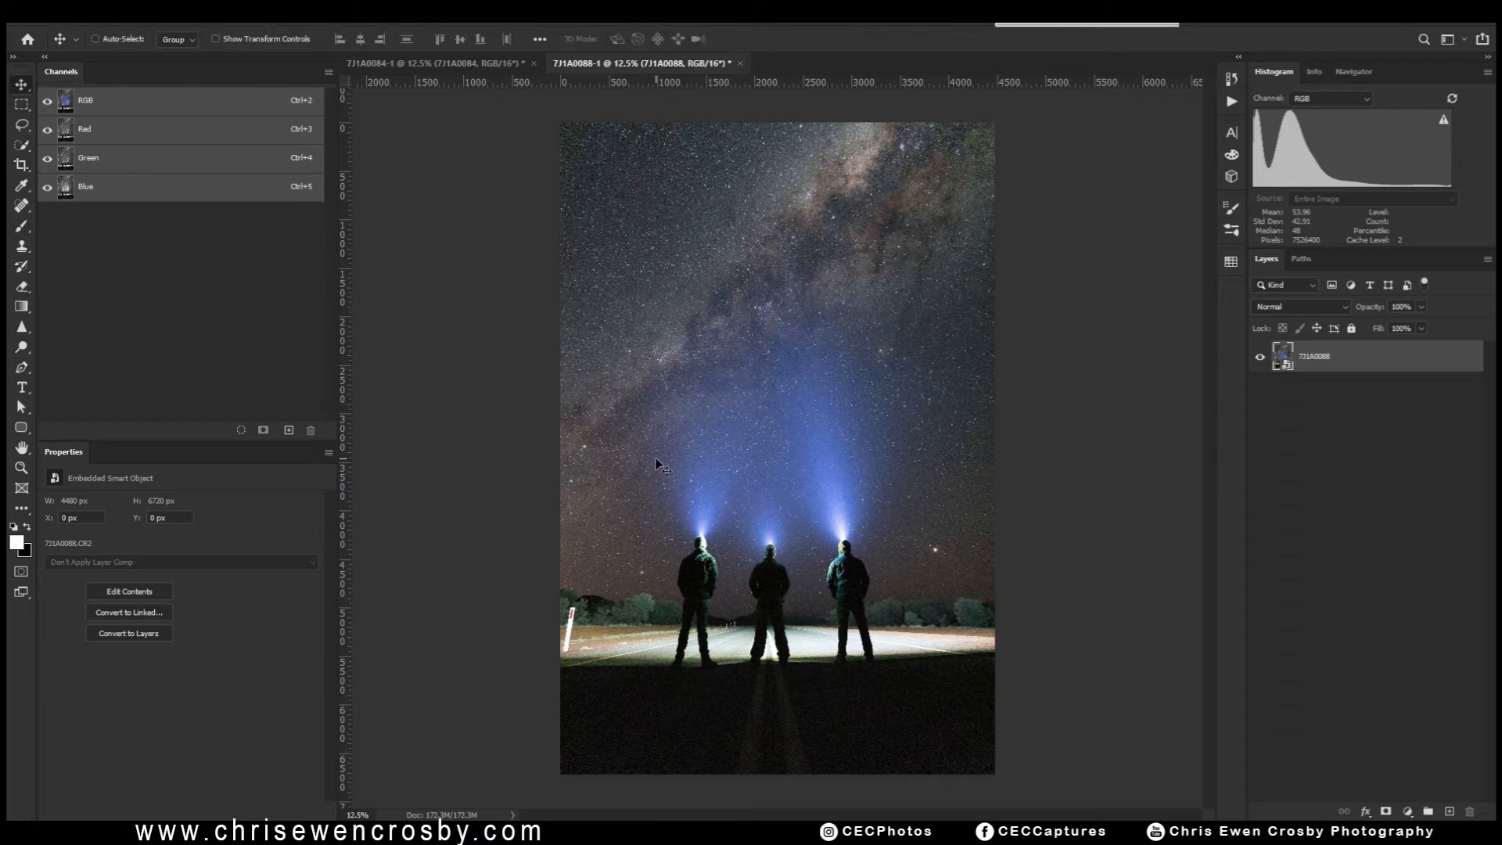
left_click_drag(656, 459, 643, 350)
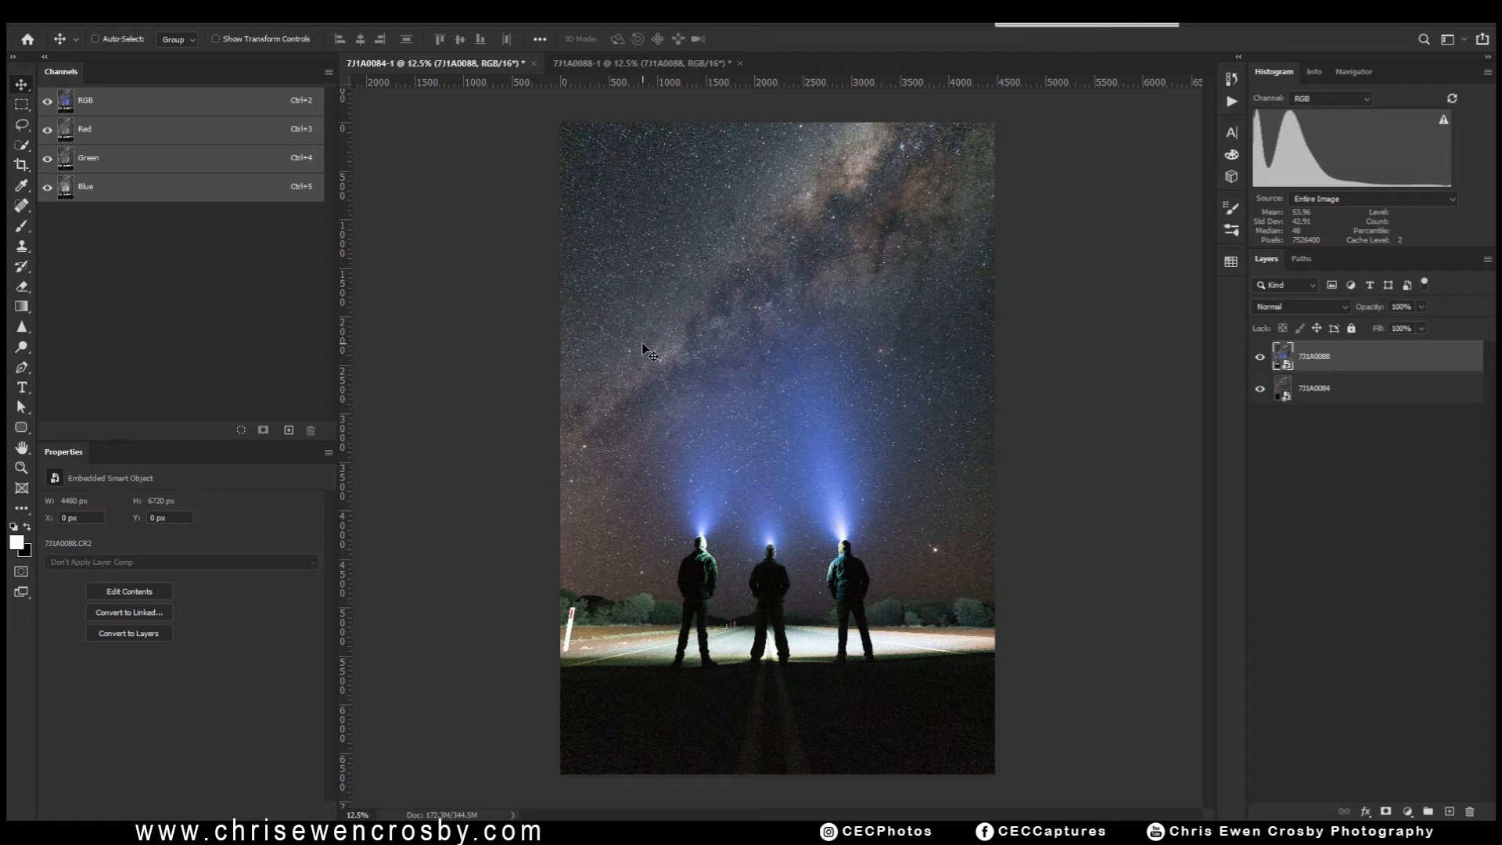
left_click(739, 64)
left_click(725, 321)
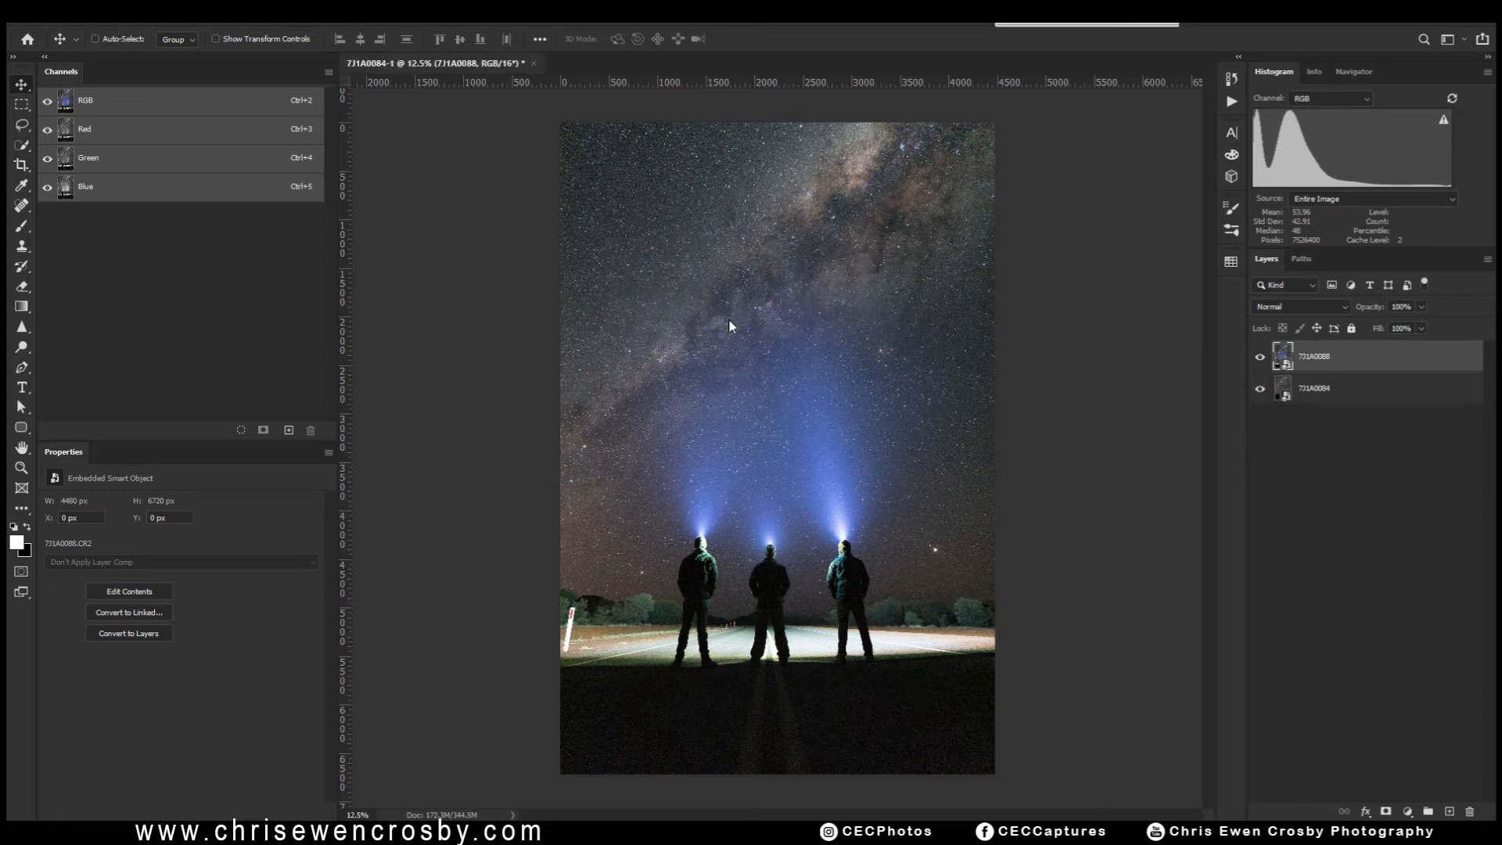
- Compare the two layers, and rename the light-beam layer Guys and the plain sky layer Main
left_click(1261, 361)
left_click(1260, 360)
left_click(1260, 360)
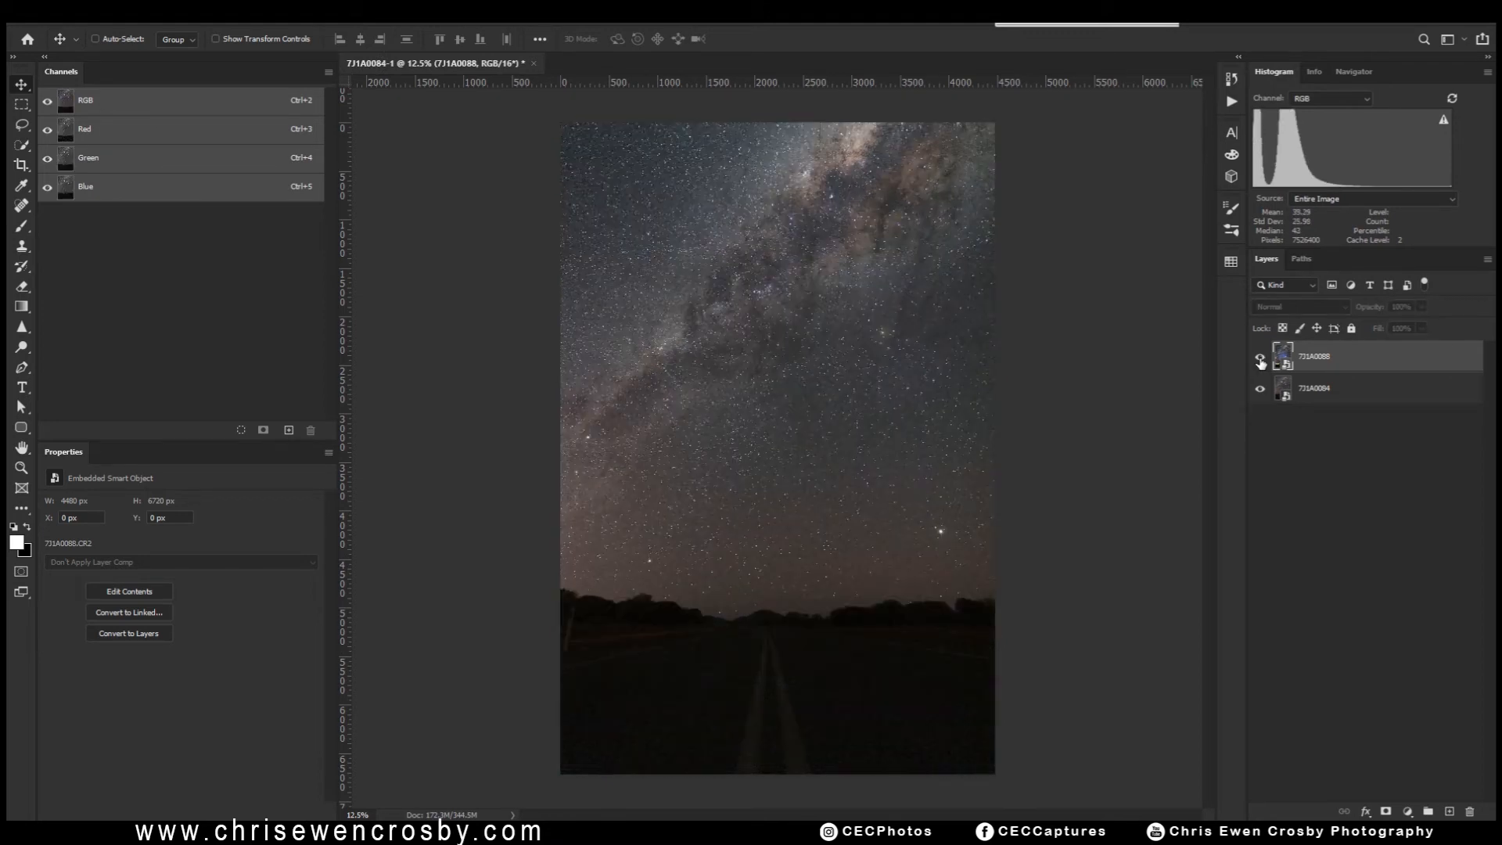
left_click(1260, 361)
double_click(1305, 357)
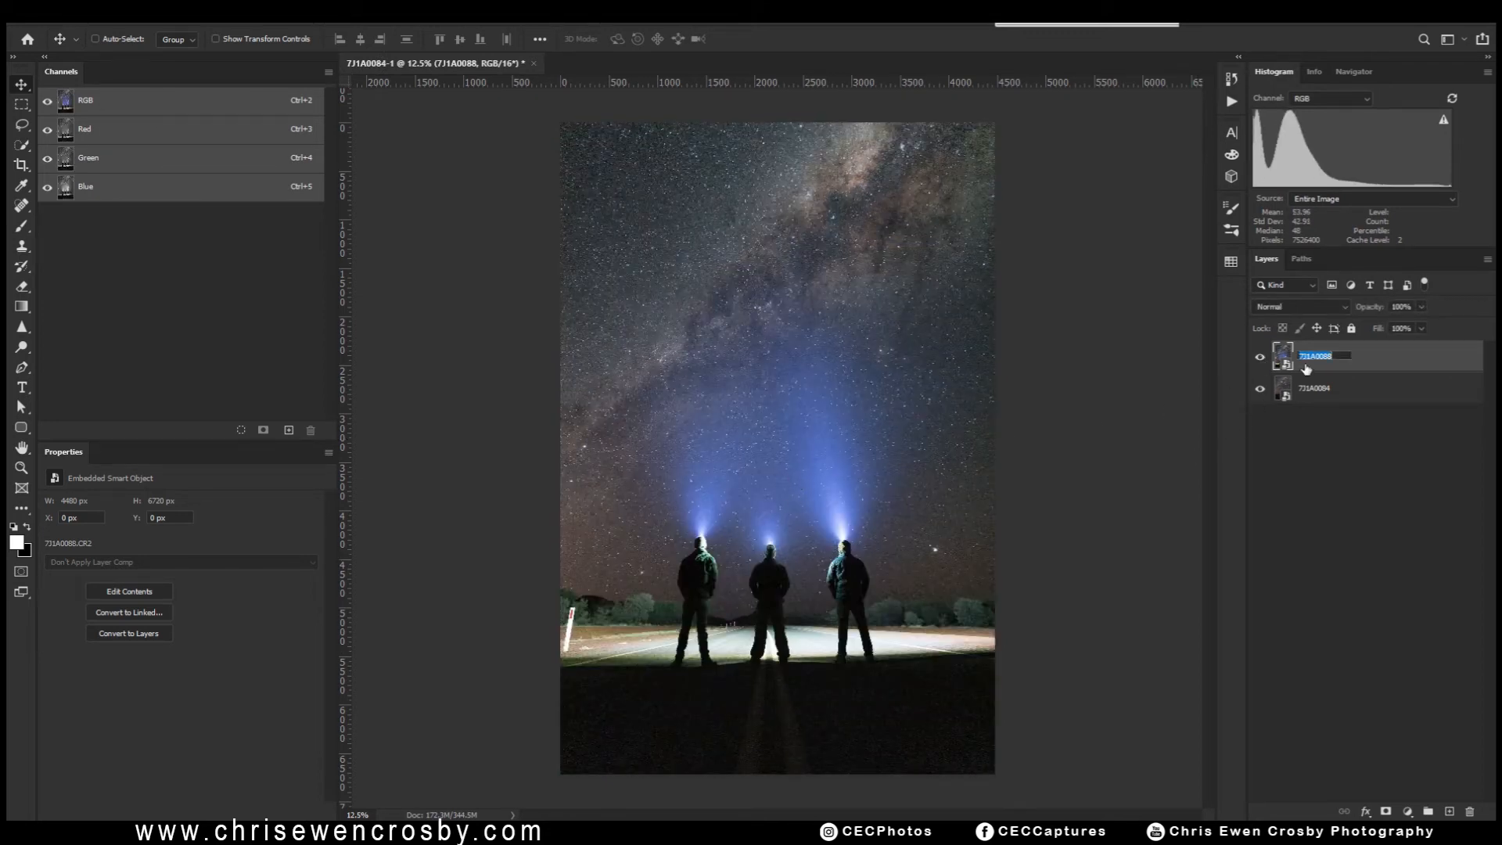
type("Guys")
key("Return")
double_click(1312, 388)
type("S")
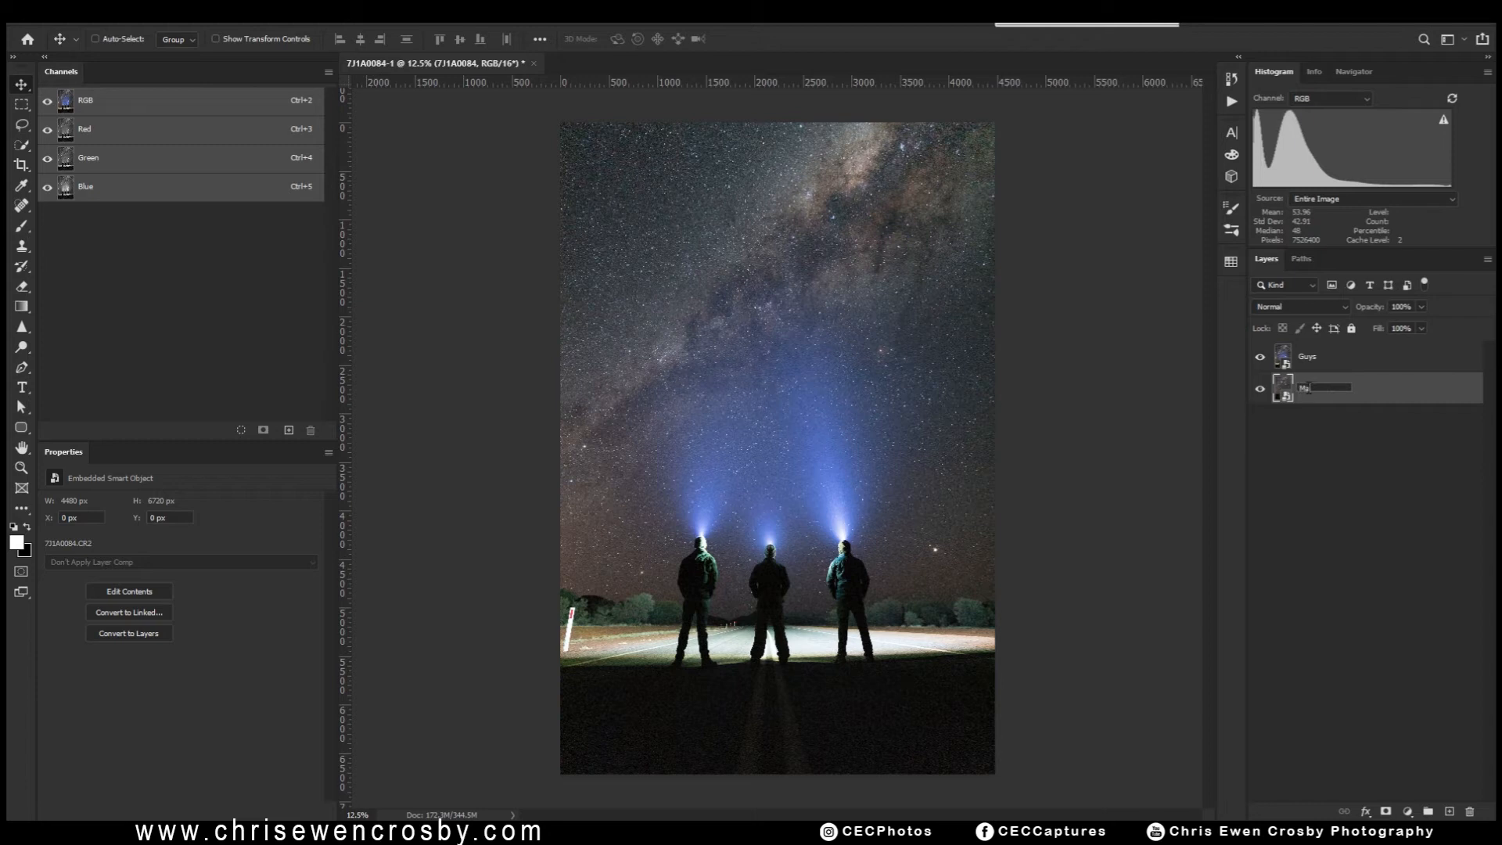
type("ain")
key("Return")
- Hide the Guys layer and select the dark foreground below the horizon on the Main layer with Quick Selection
left_click(1283, 362)
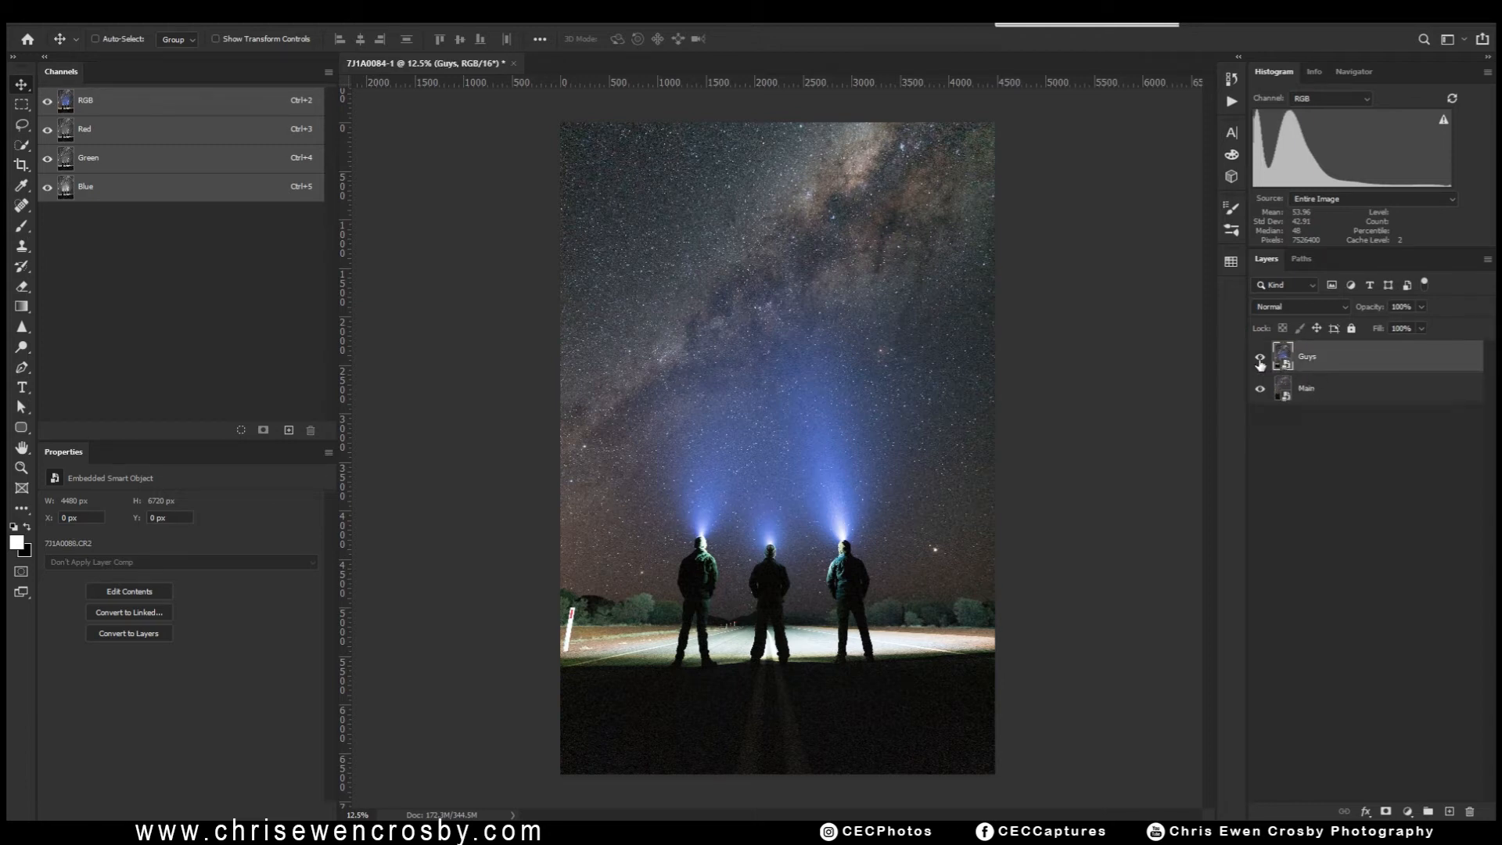
left_click(1261, 359)
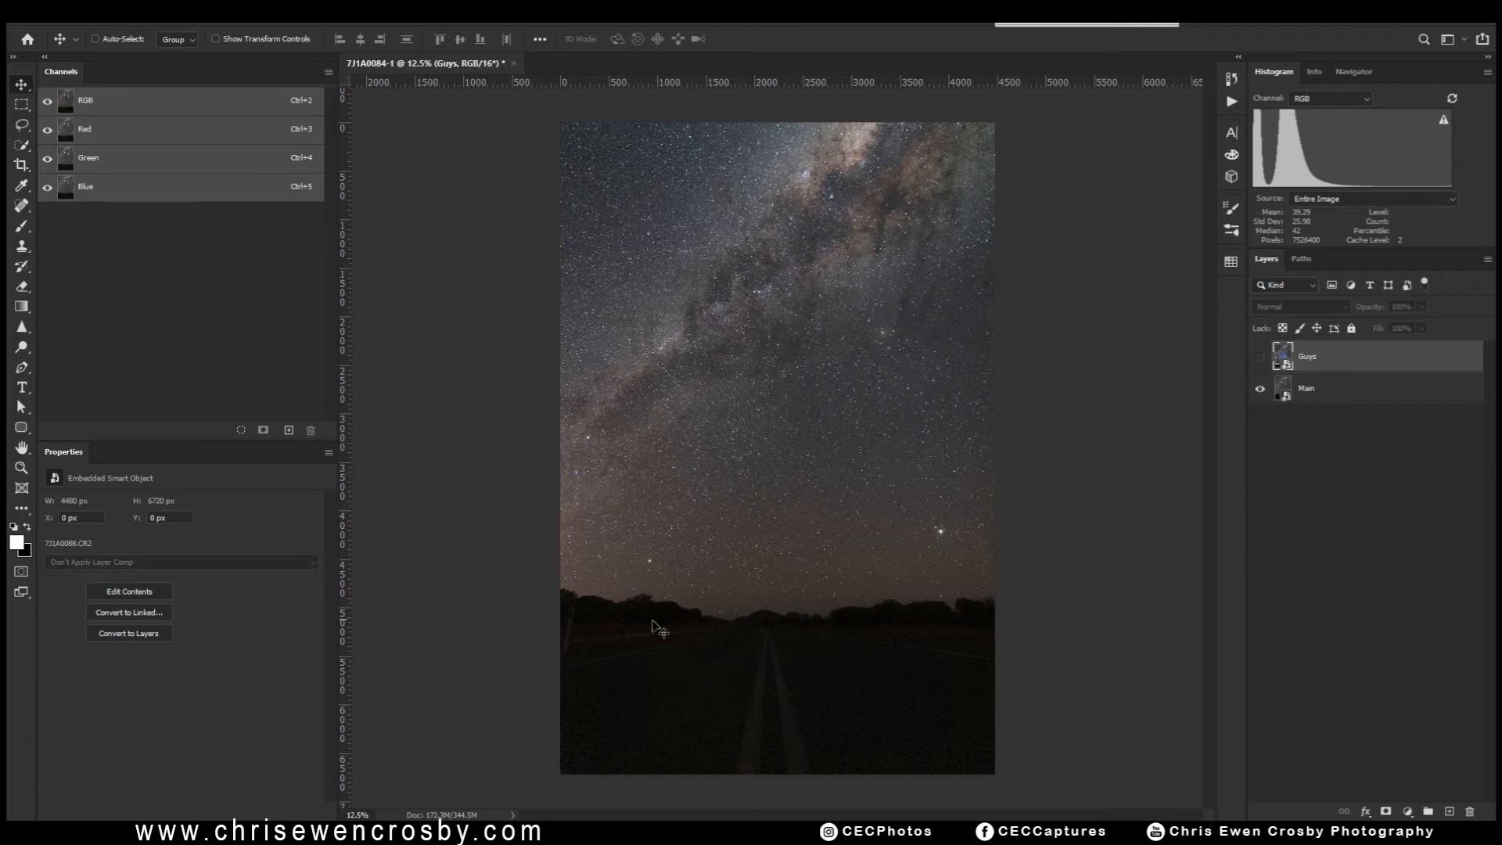
left_click(1260, 358)
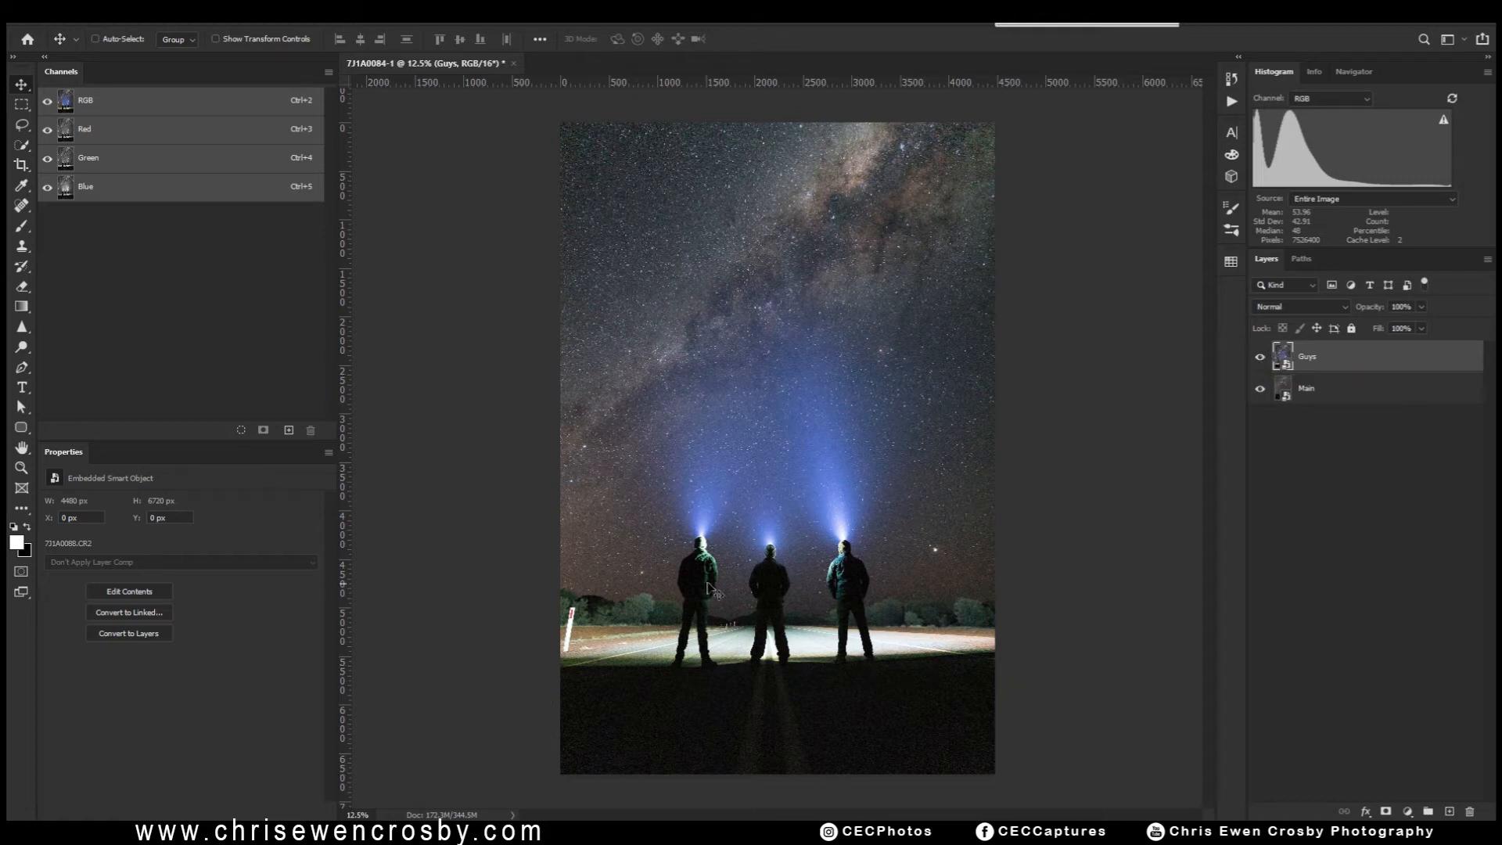
left_click(1261, 357)
left_click(1329, 391)
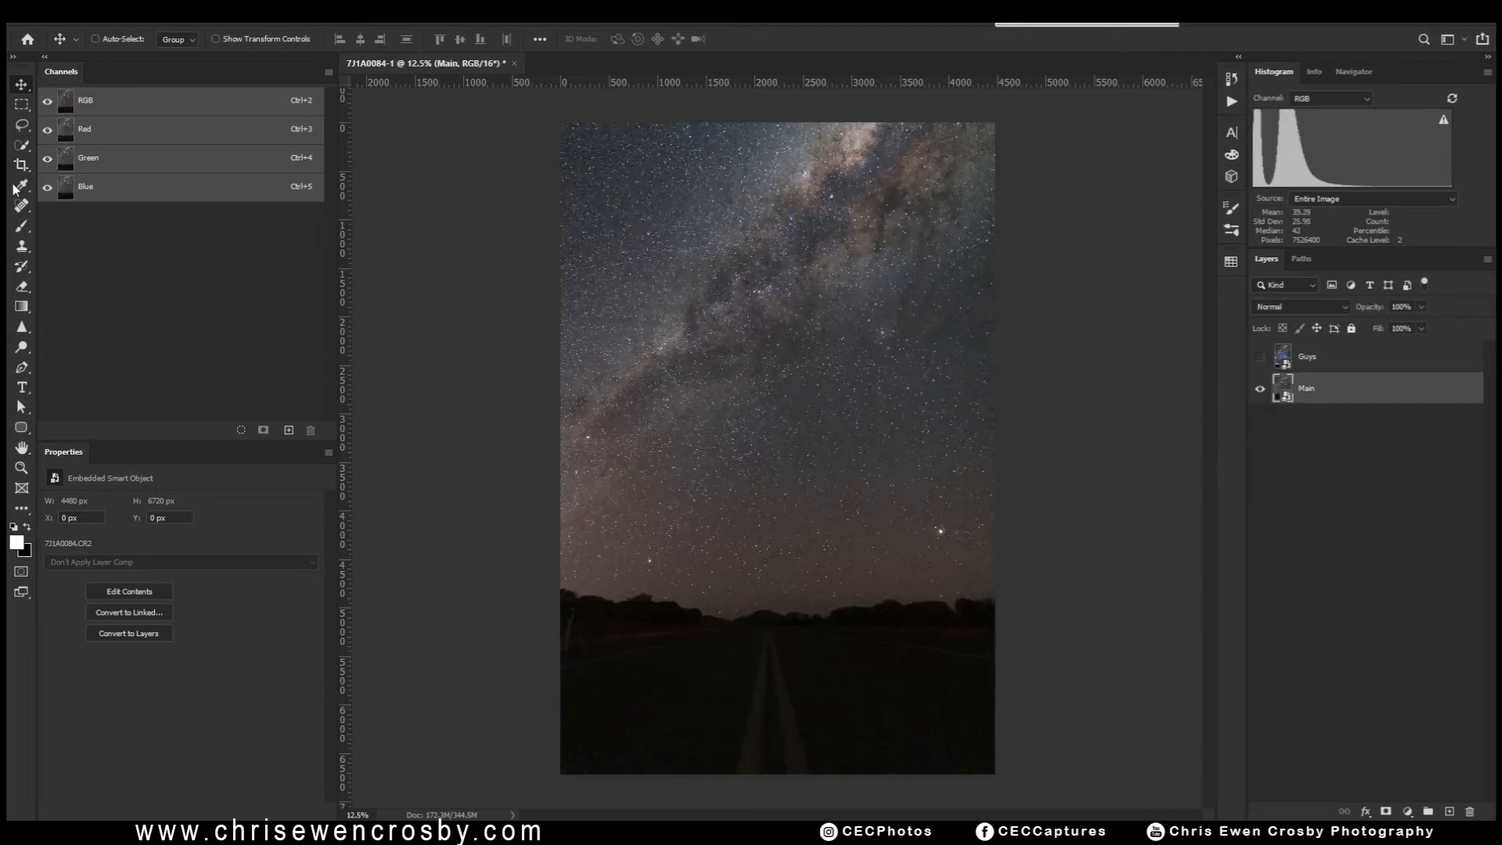
left_click(22, 146)
mouse_move(570, 636)
left_mouse_down()
mouse_move(676, 695)
mouse_move(727, 699)
left_mouse_up()
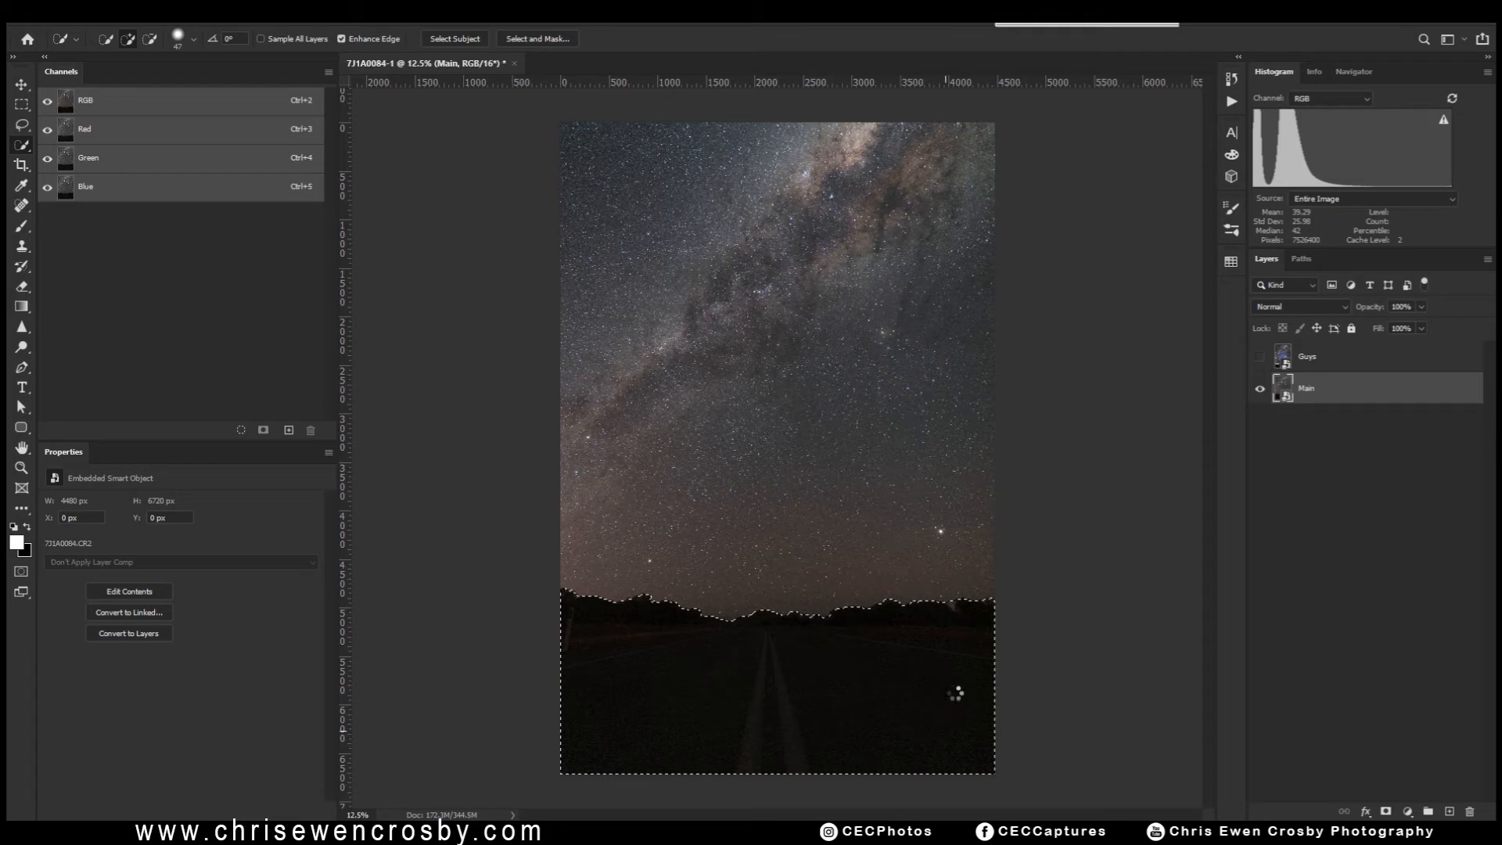
left_click_drag(964, 614, 1040, 697)
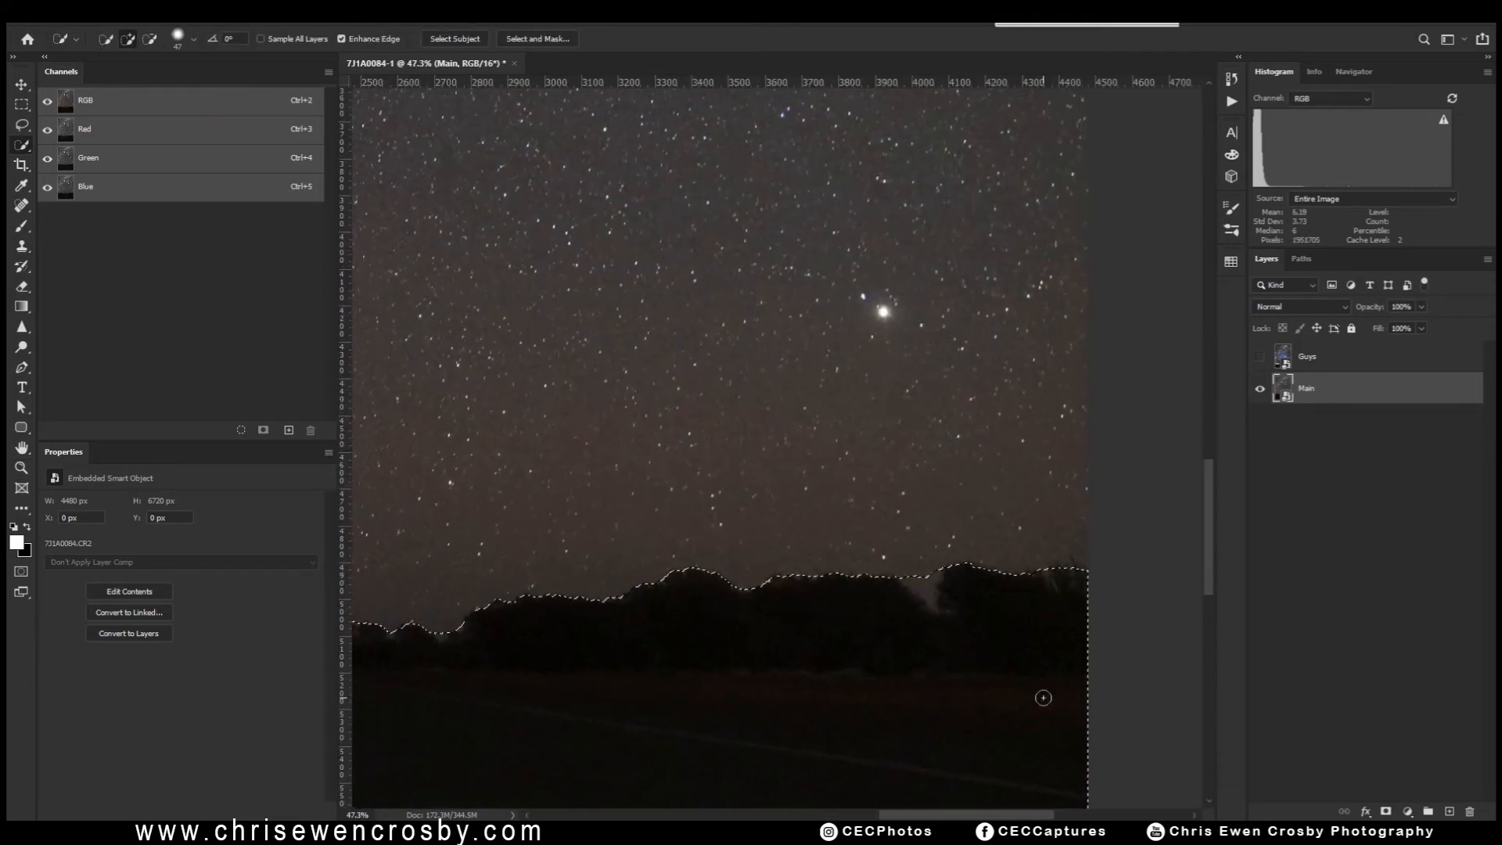
- Refine the foreground selection's edge along the whole treeline in Select and Mask, outputting it as a selection
left_click(523, 39)
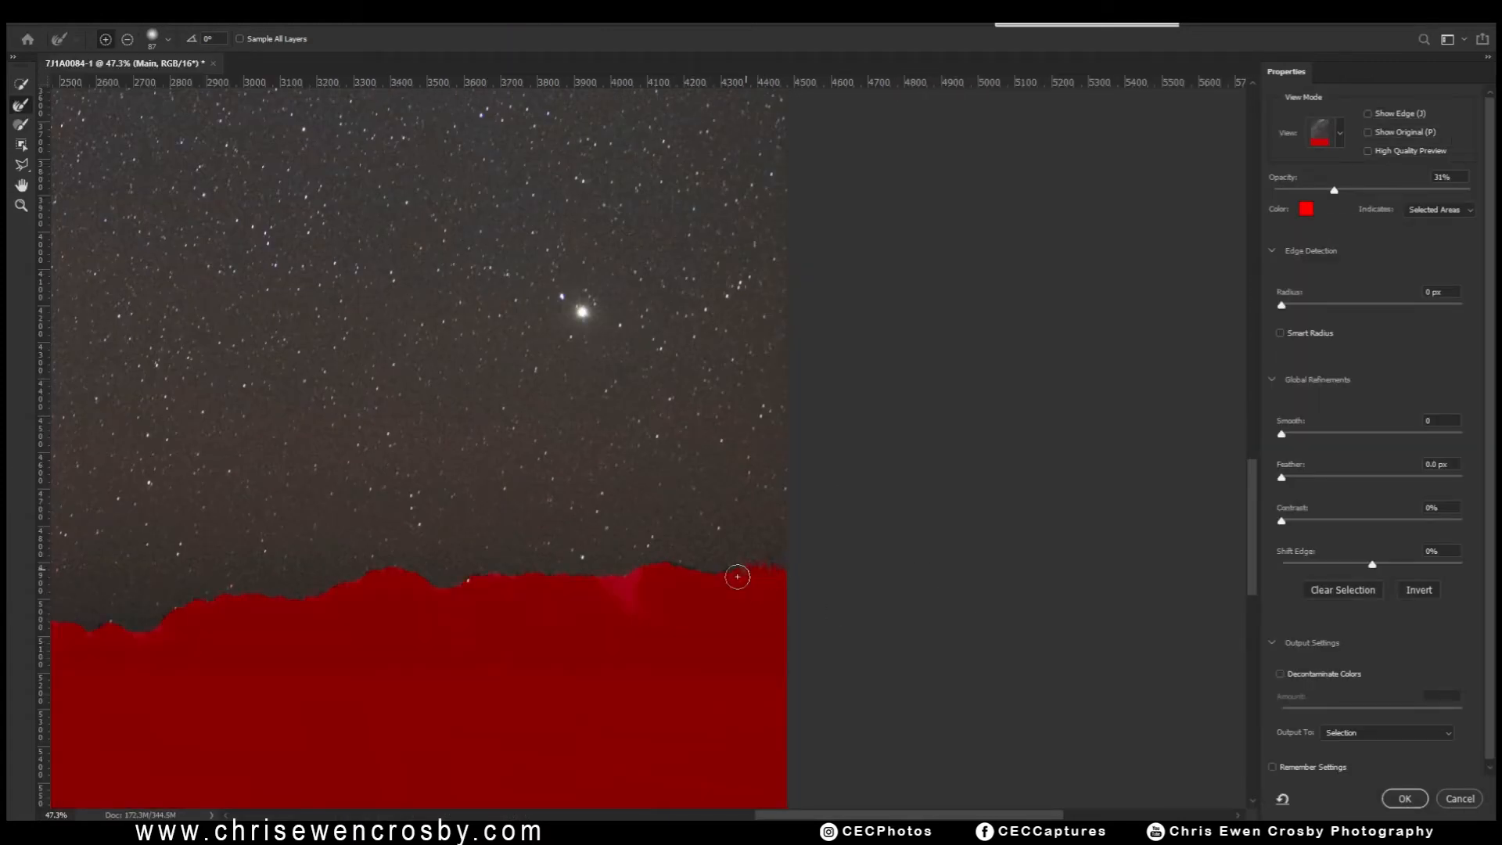
mouse_move(747, 578)
left_mouse_down()
mouse_move(647, 563)
mouse_move(636, 599)
mouse_move(529, 570)
mouse_move(349, 579)
mouse_move(143, 631)
mouse_move(389, 650)
mouse_move(691, 641)
mouse_move(710, 623)
left_mouse_up()
right_click(656, 638, "alt")
right_click(657, 637, "alt")
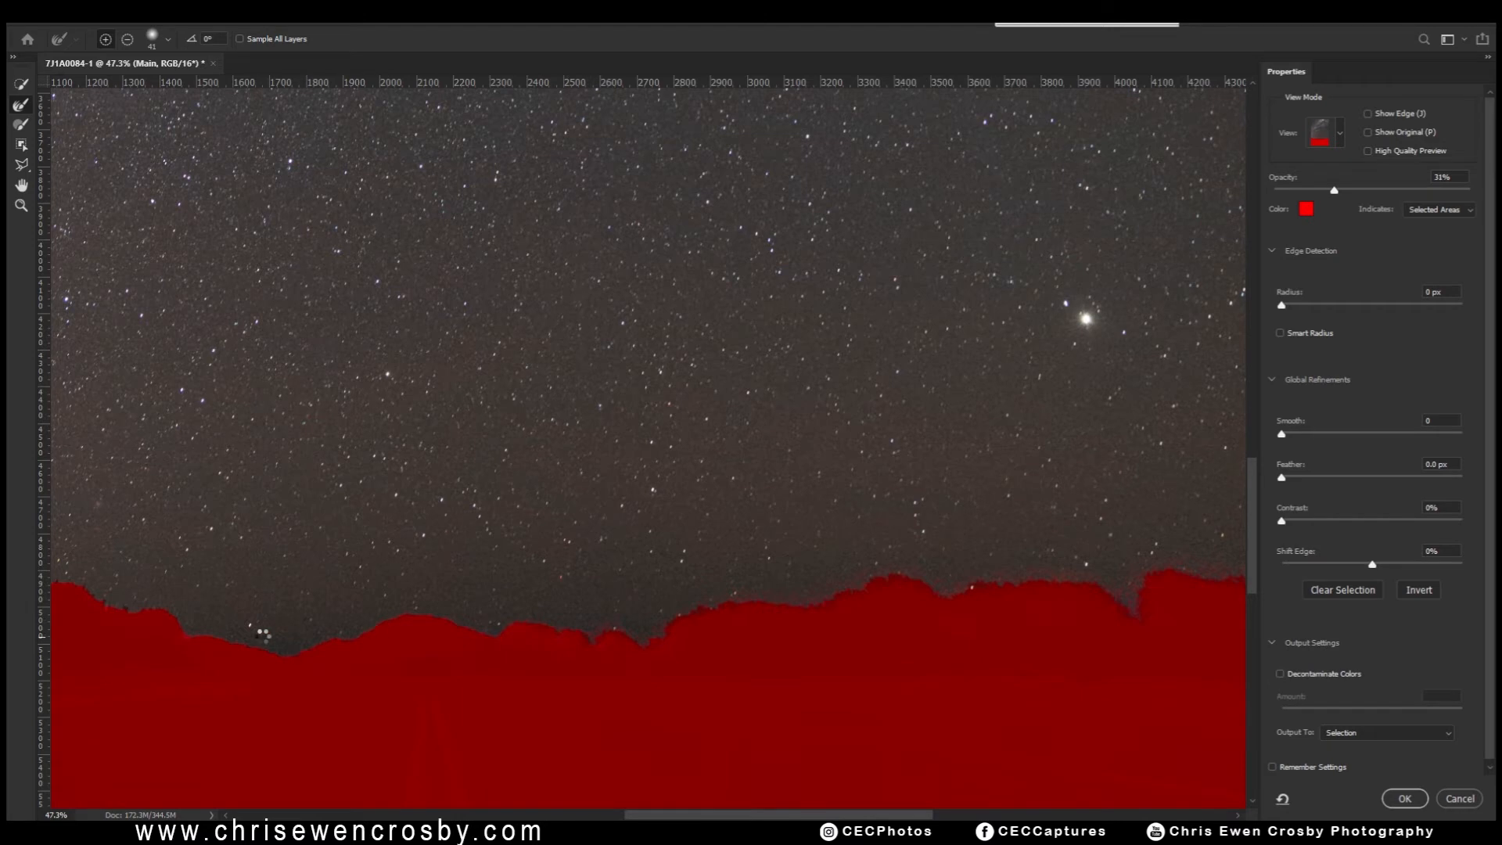
left_click_drag(278, 633, 576, 645)
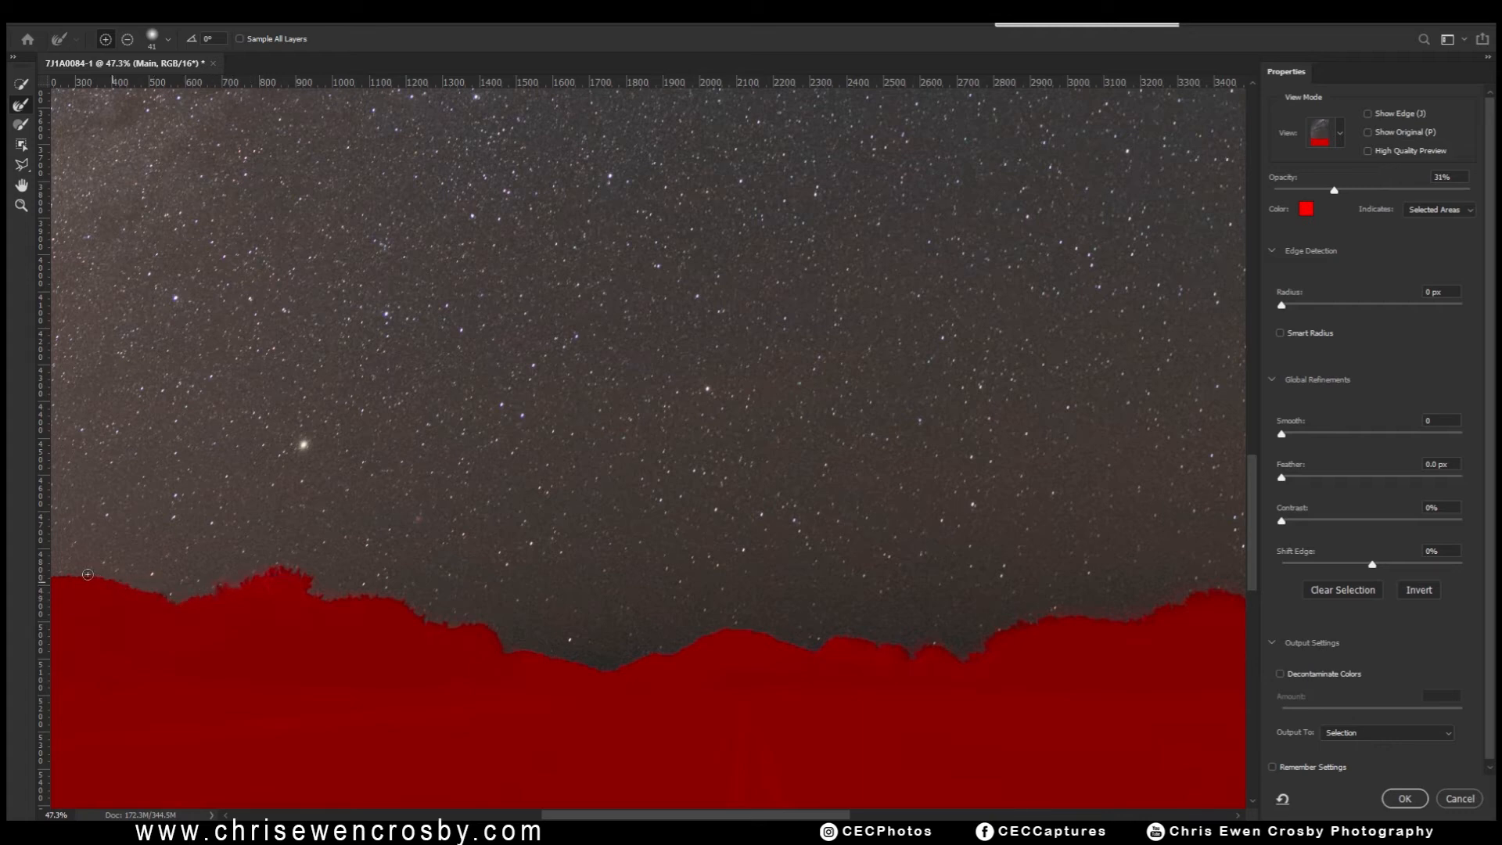
left_click_drag(105, 585, 711, 587)
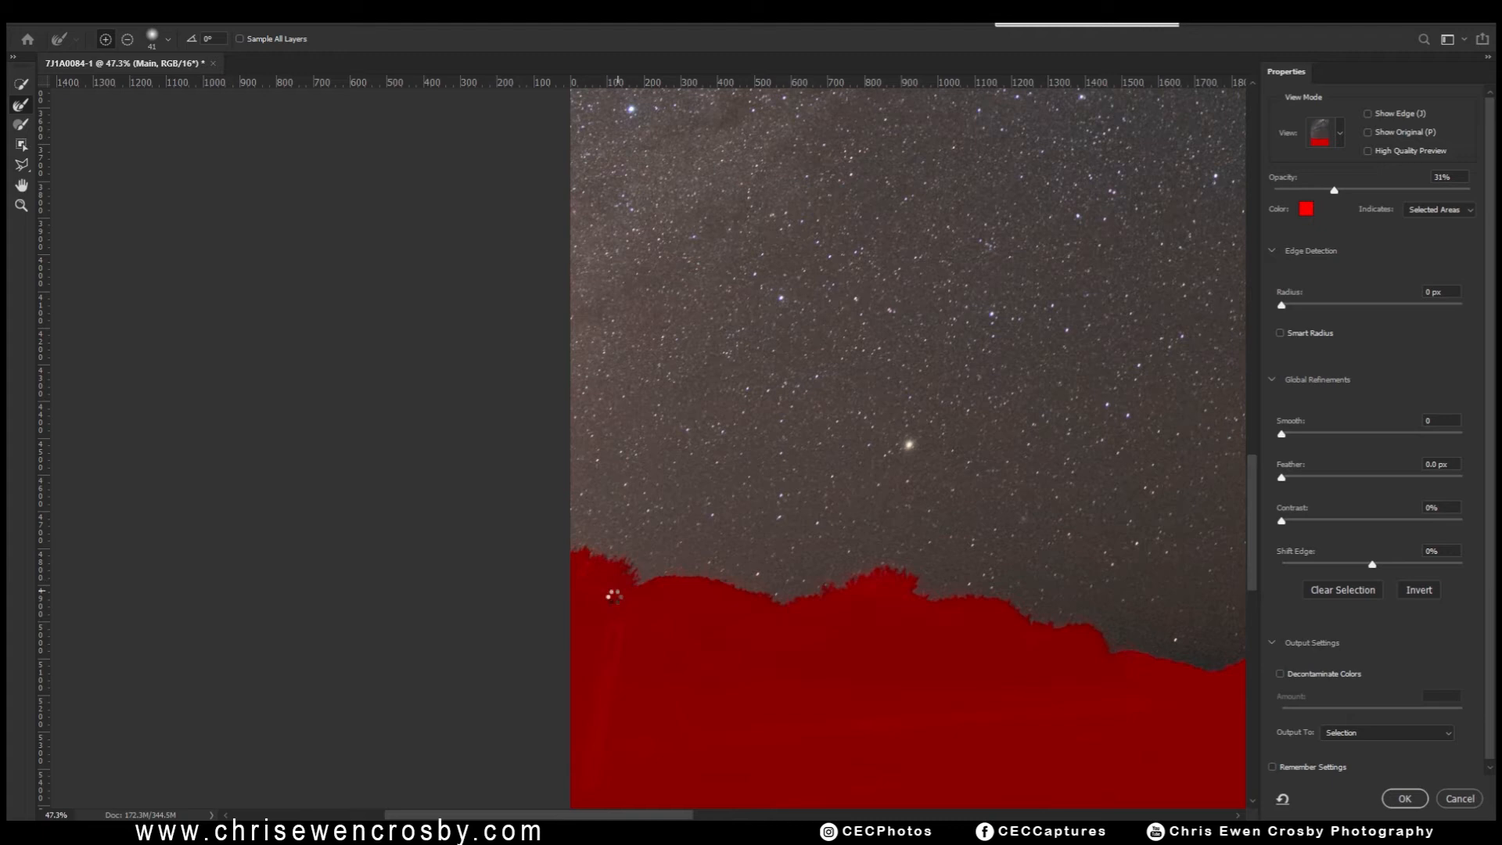
mouse_move(708, 605)
left_mouse_down()
mouse_move(782, 660)
mouse_move(366, 610)
mouse_move(744, 637)
mouse_move(840, 513)
mouse_move(822, 511)
left_mouse_up()
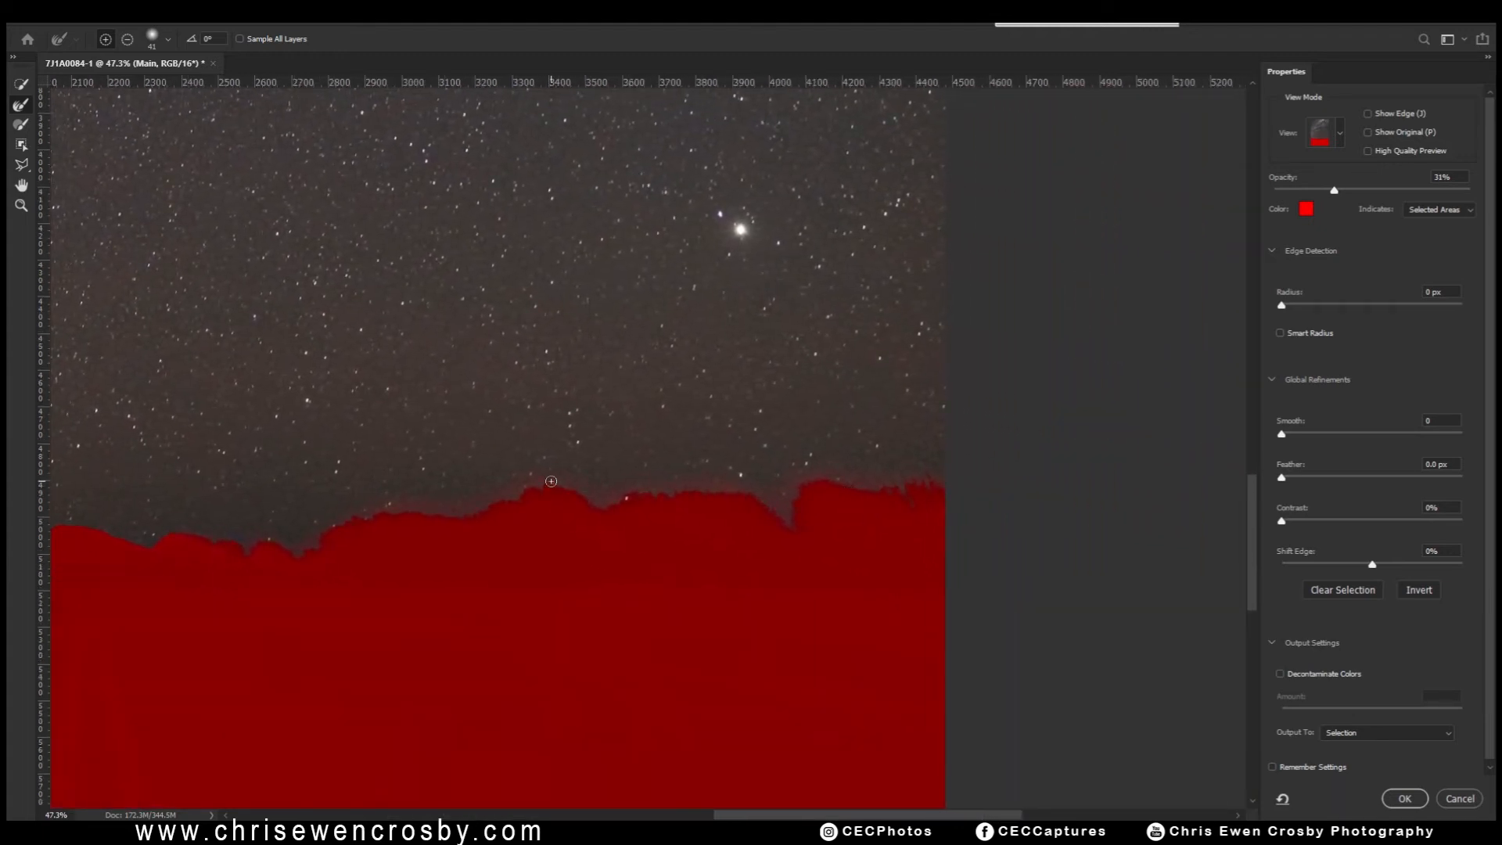
key("ctrl+0")
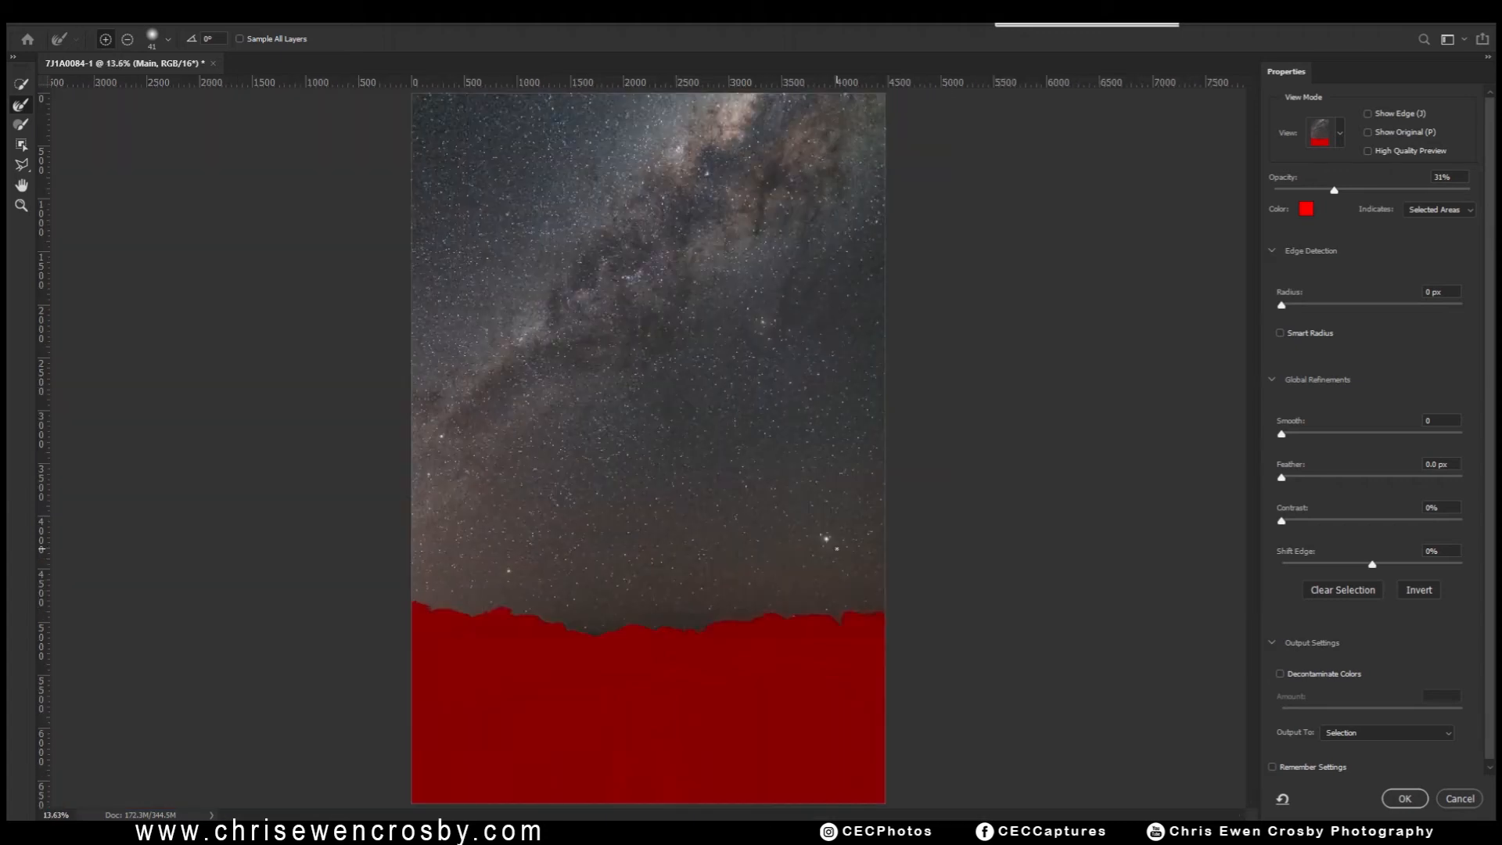
left_click(1418, 804)
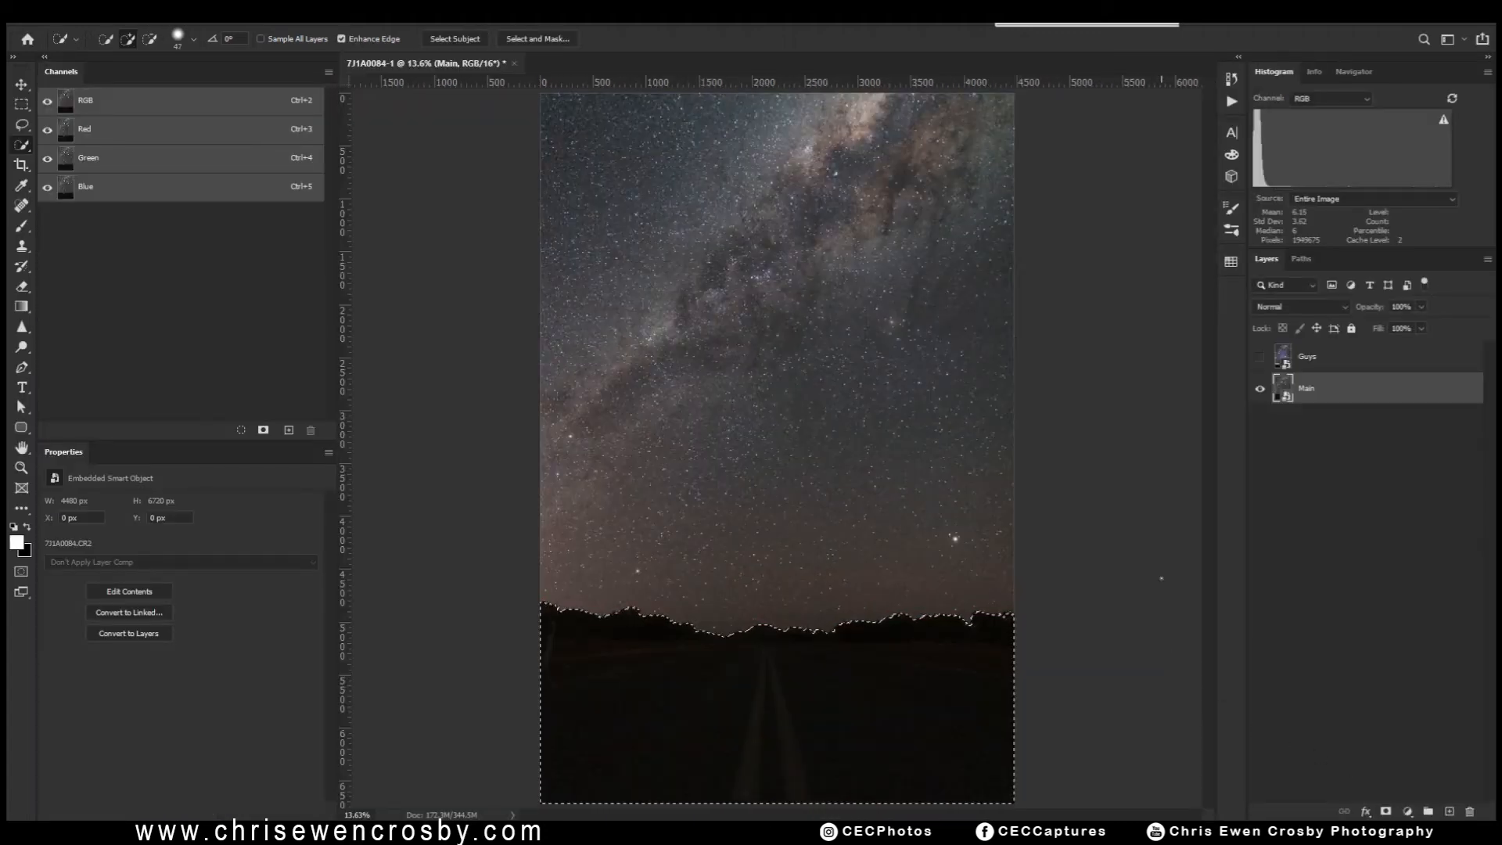
- Show the Guys layer, add a layer mask from the foreground selection, and compare the composite with and without it
left_click(1307, 360)
left_click(1260, 357)
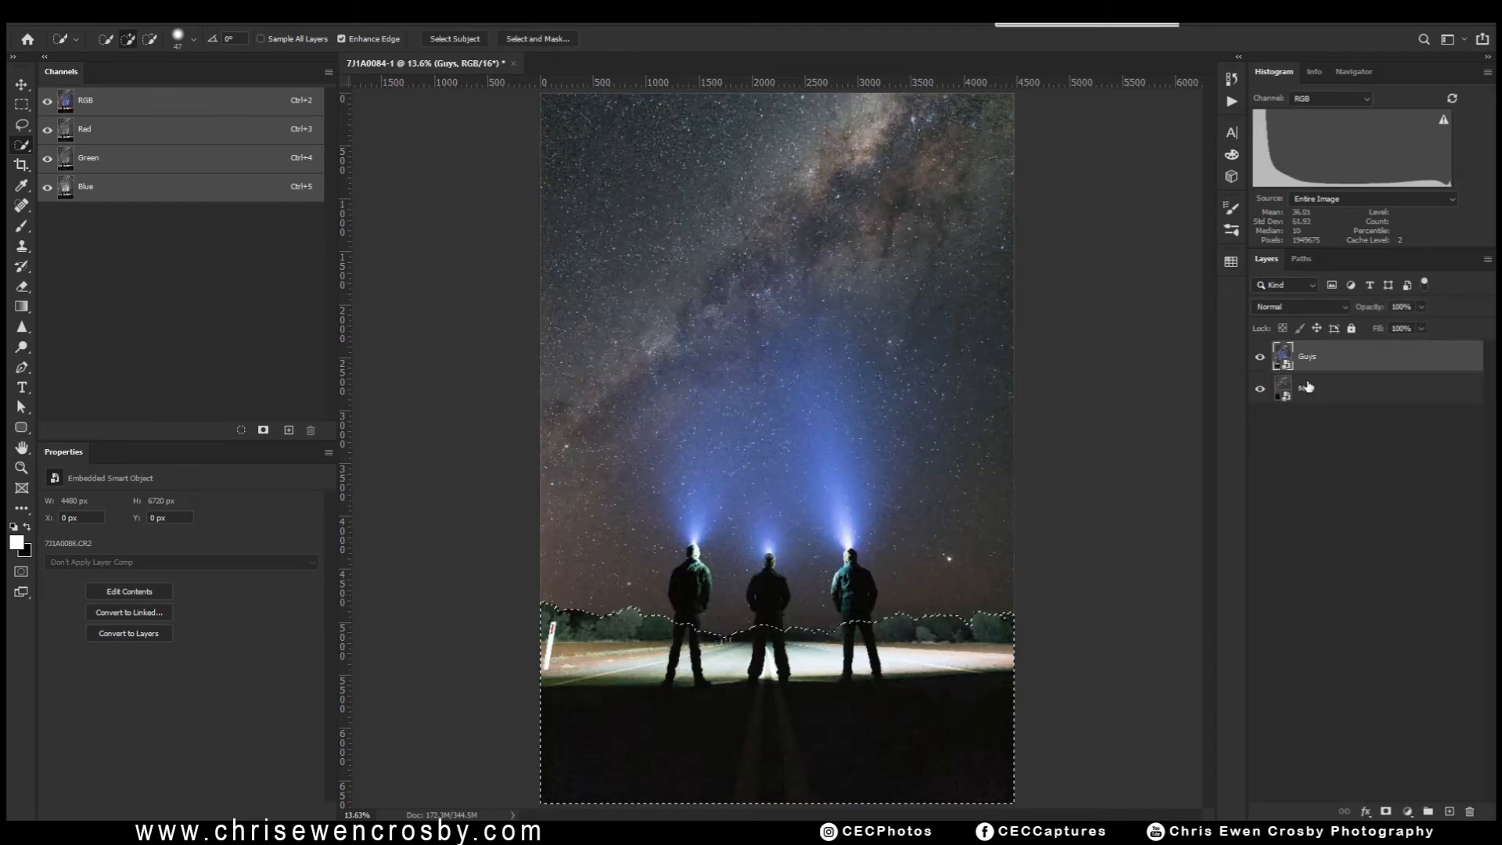
left_click(1385, 811)
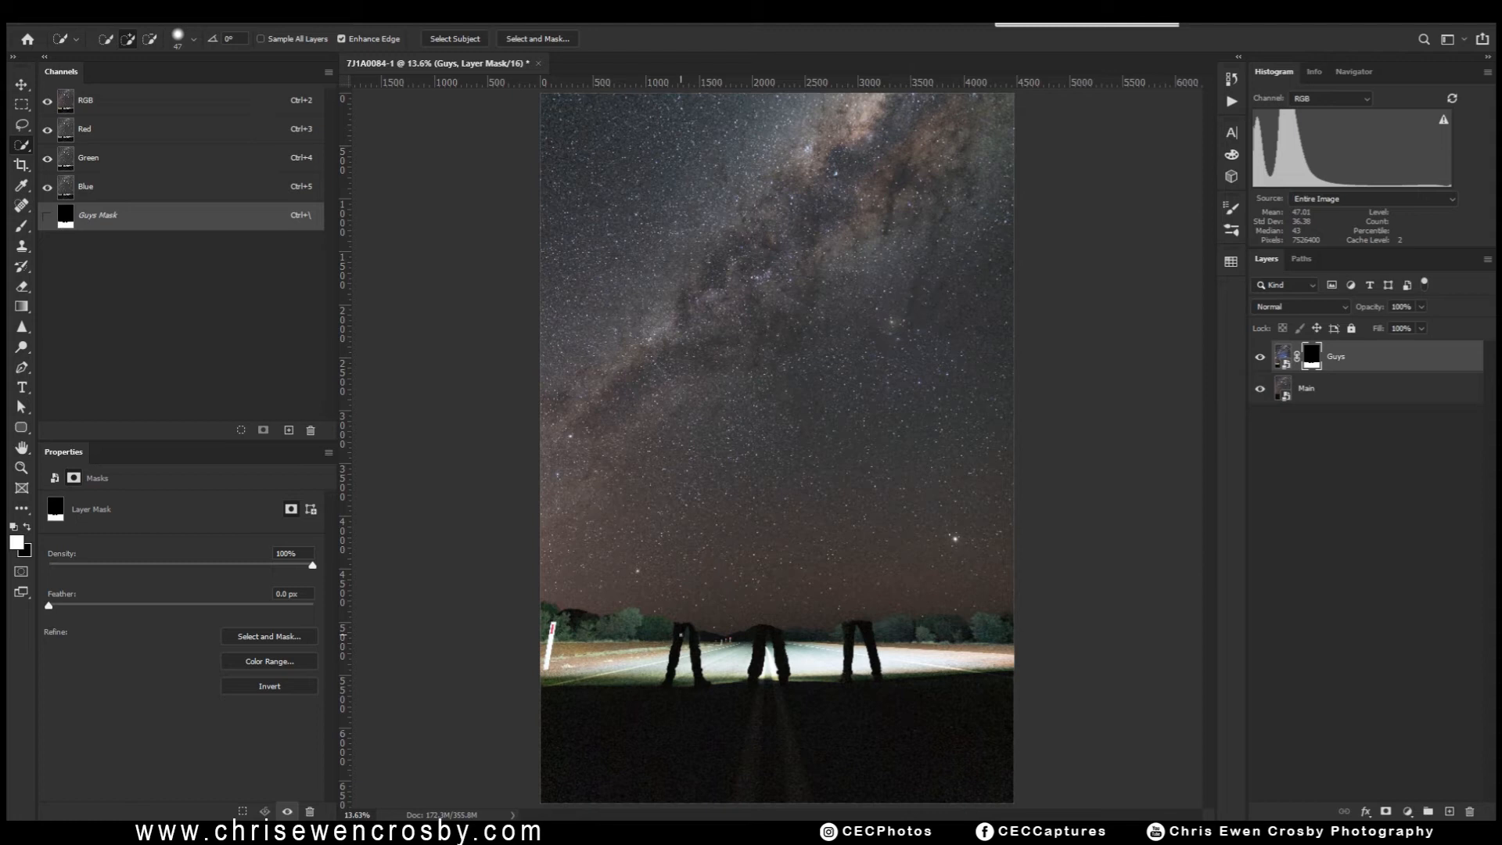
left_click(1261, 357)
left_click(1260, 357)
left_click(1260, 358)
left_click(1260, 358)
left_click(1261, 358)
left_click(1260, 357)
- Disable the Guys layer mask so the whole leftmost man is shown for tracing
key("z")
left_click_drag(677, 613, 791, 654)
key("w")
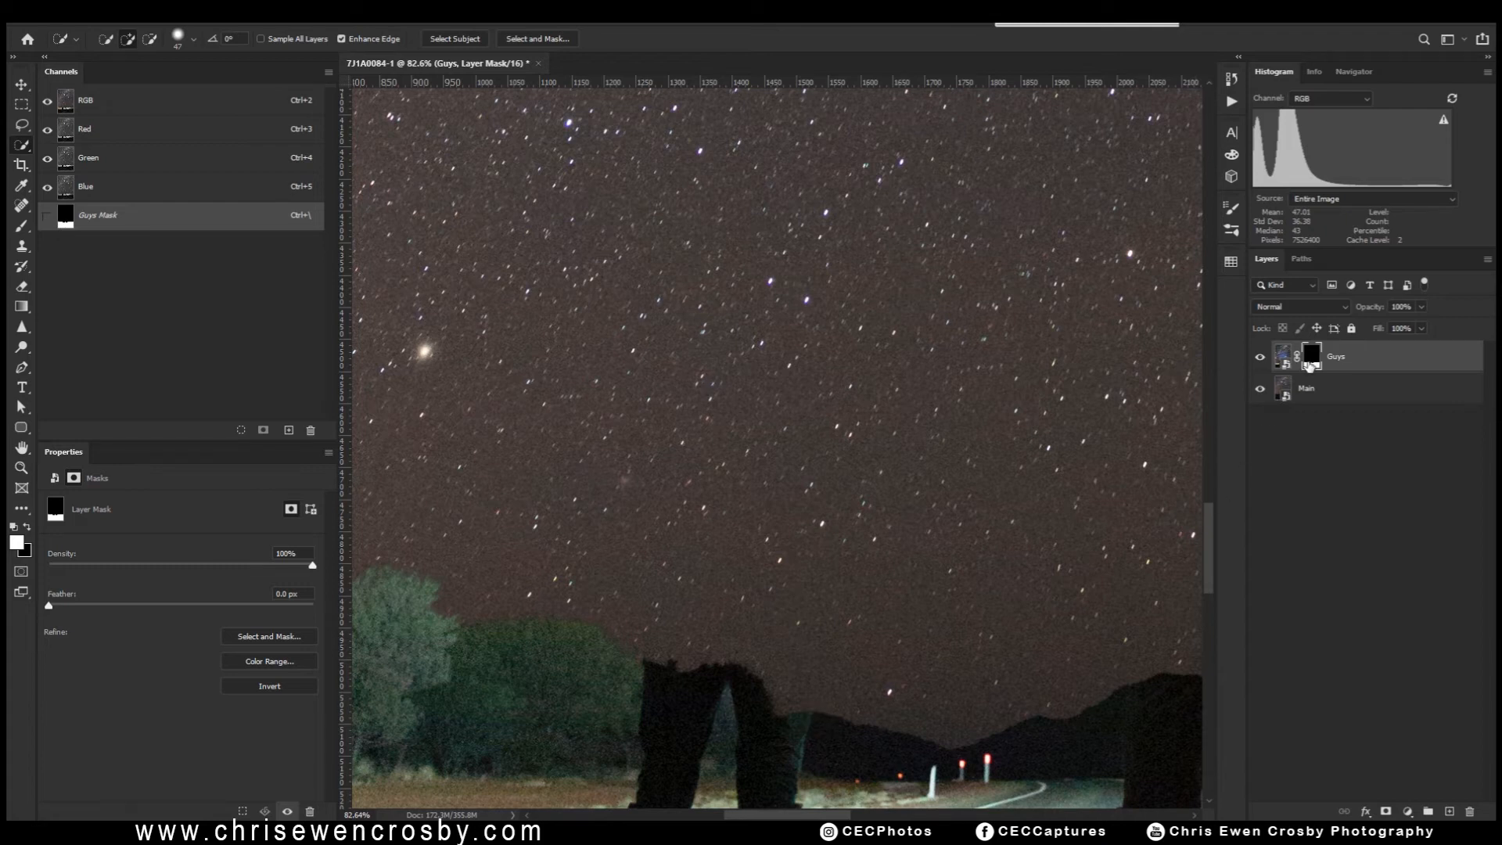
left_click(1312, 356, "shift")
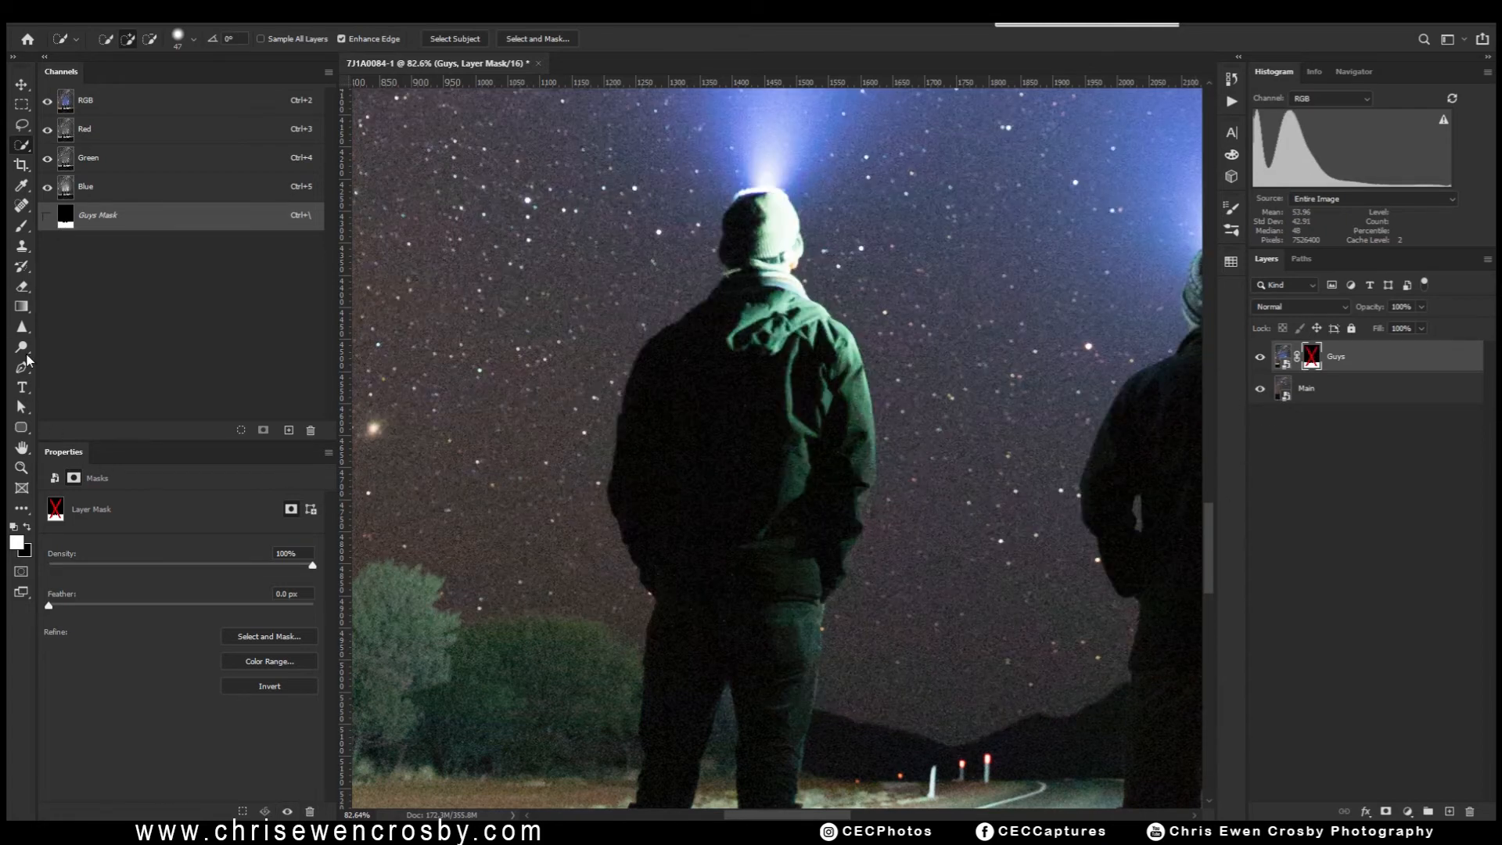
- Trace the leftmost man's outline with the Lasso from his hip up around the jacket and hat to the opposite shoulder
left_click(23, 125)
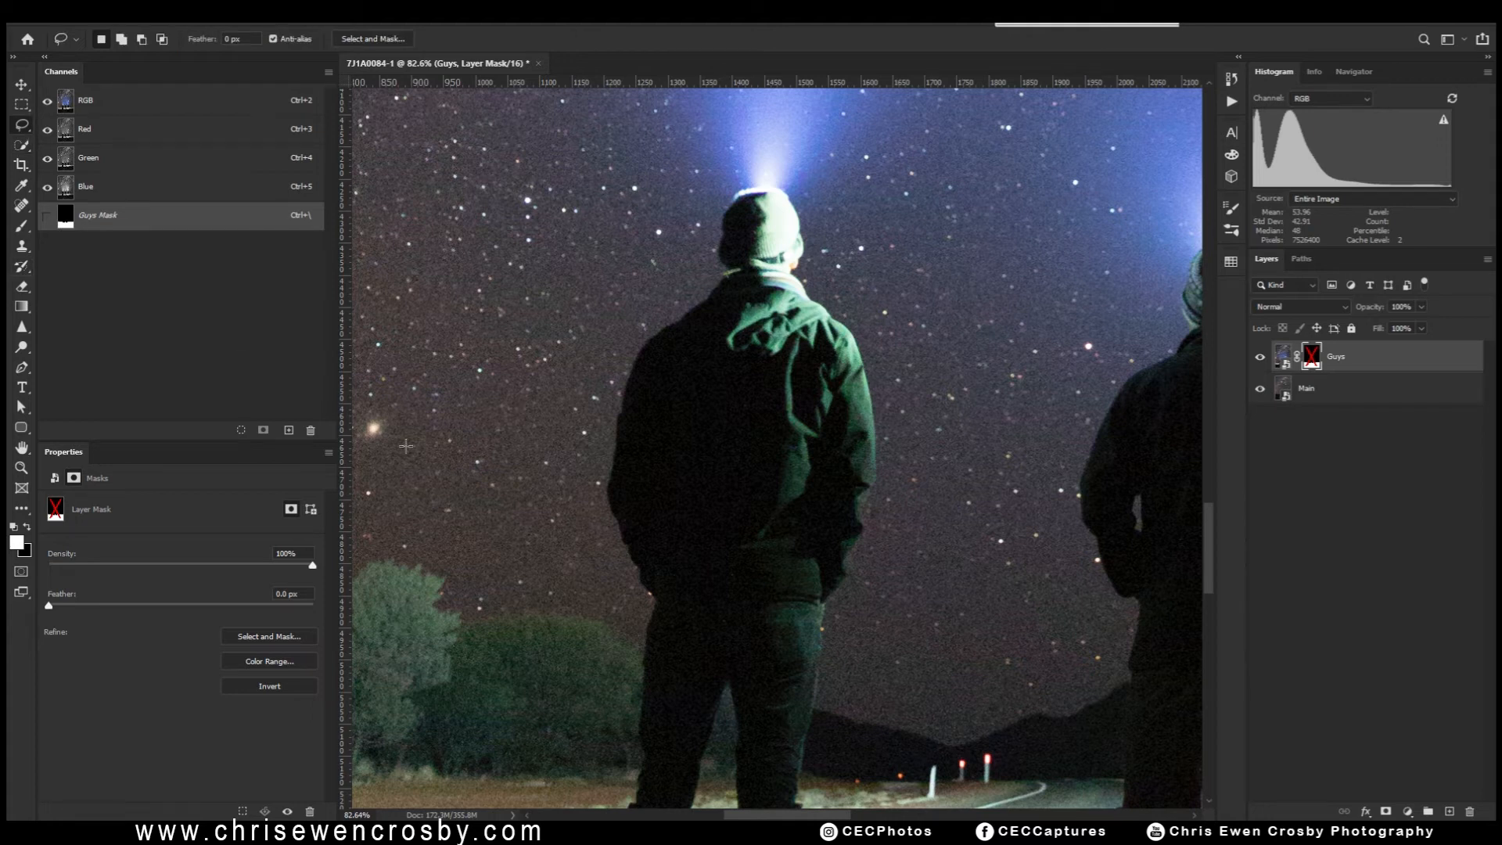
left_click(645, 666, "ctrl")
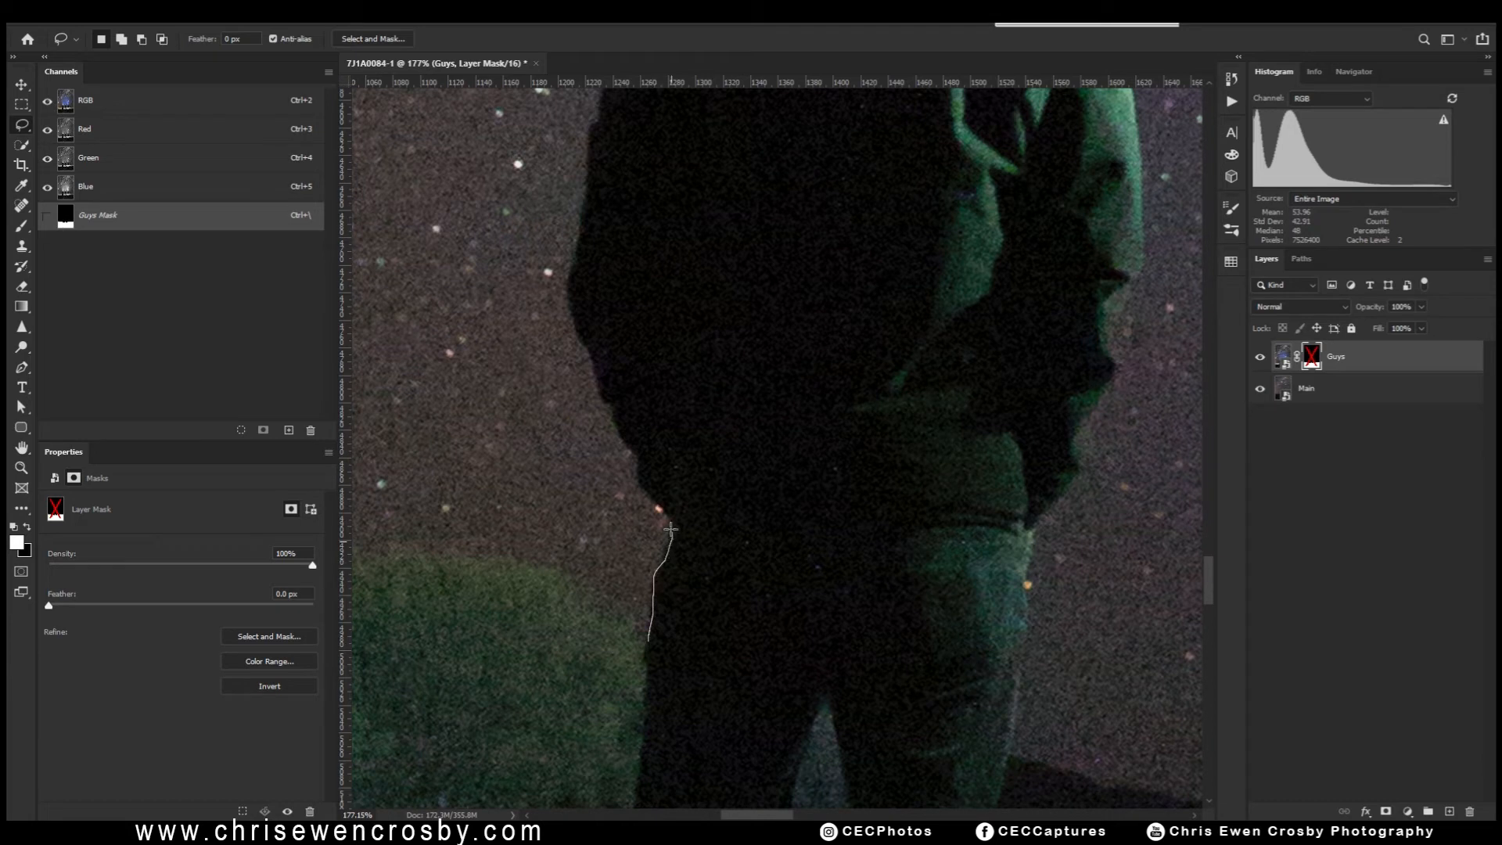
left_click_drag(654, 505, 624, 444)
left_click_drag(569, 293, 576, 256)
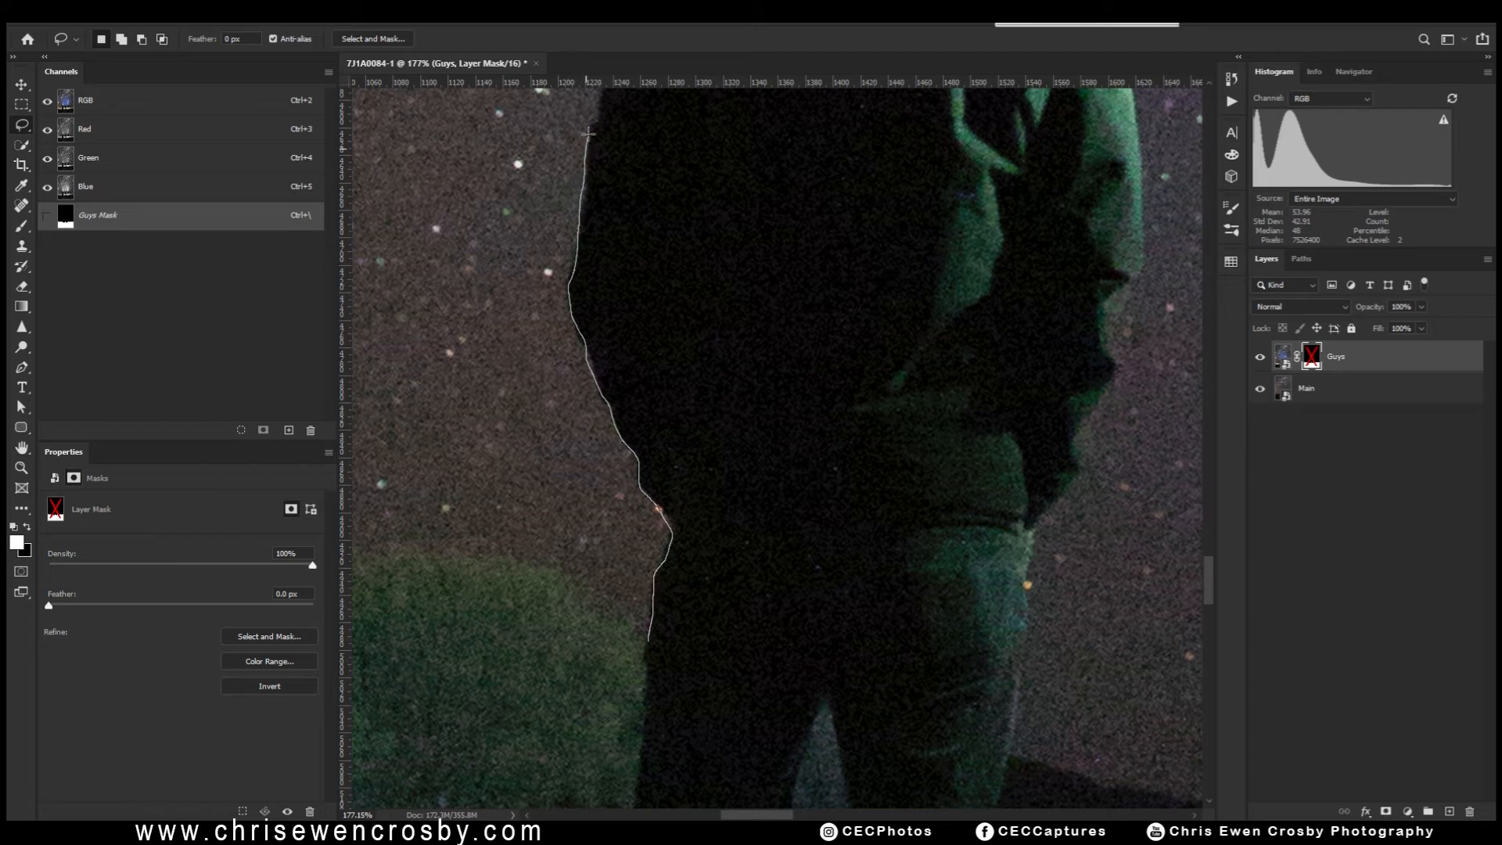
left_click_drag(594, 119, 564, 629)
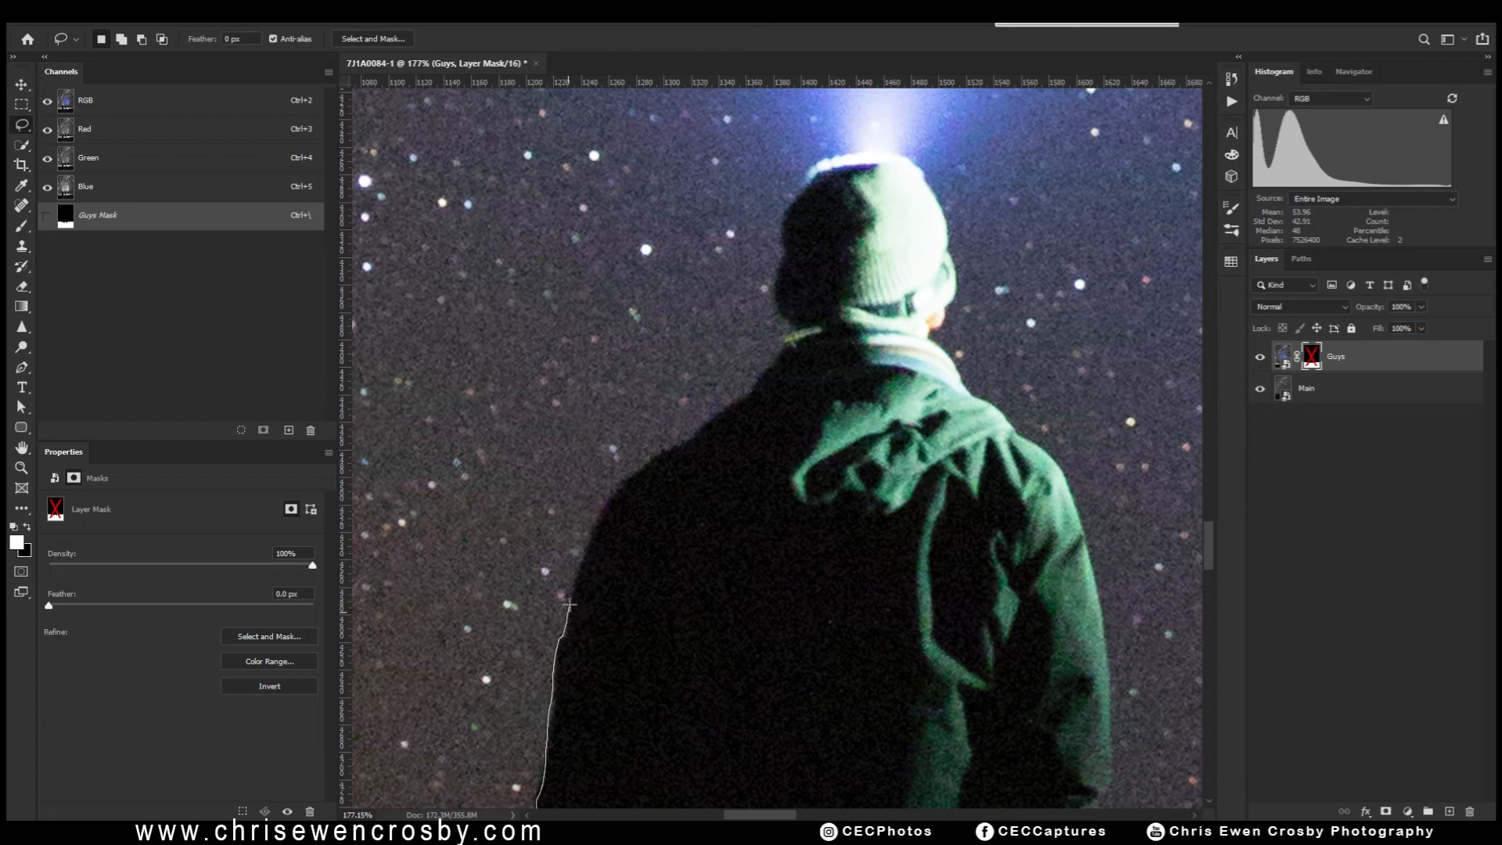
mouse_move(579, 553)
left_mouse_down()
mouse_move(636, 462)
mouse_move(781, 347)
left_mouse_up()
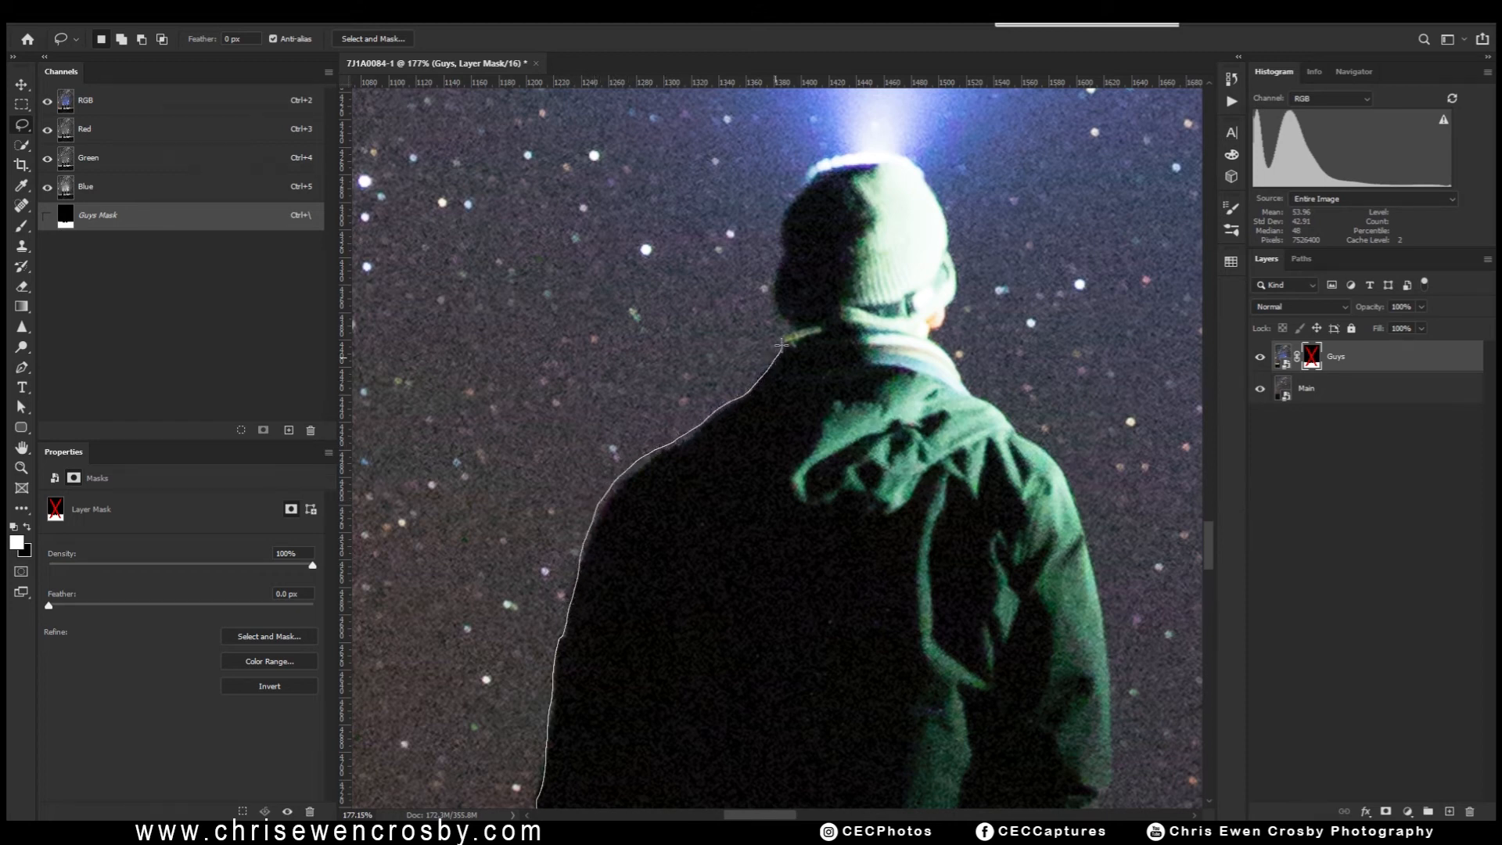
left_click_drag(785, 218, 799, 174)
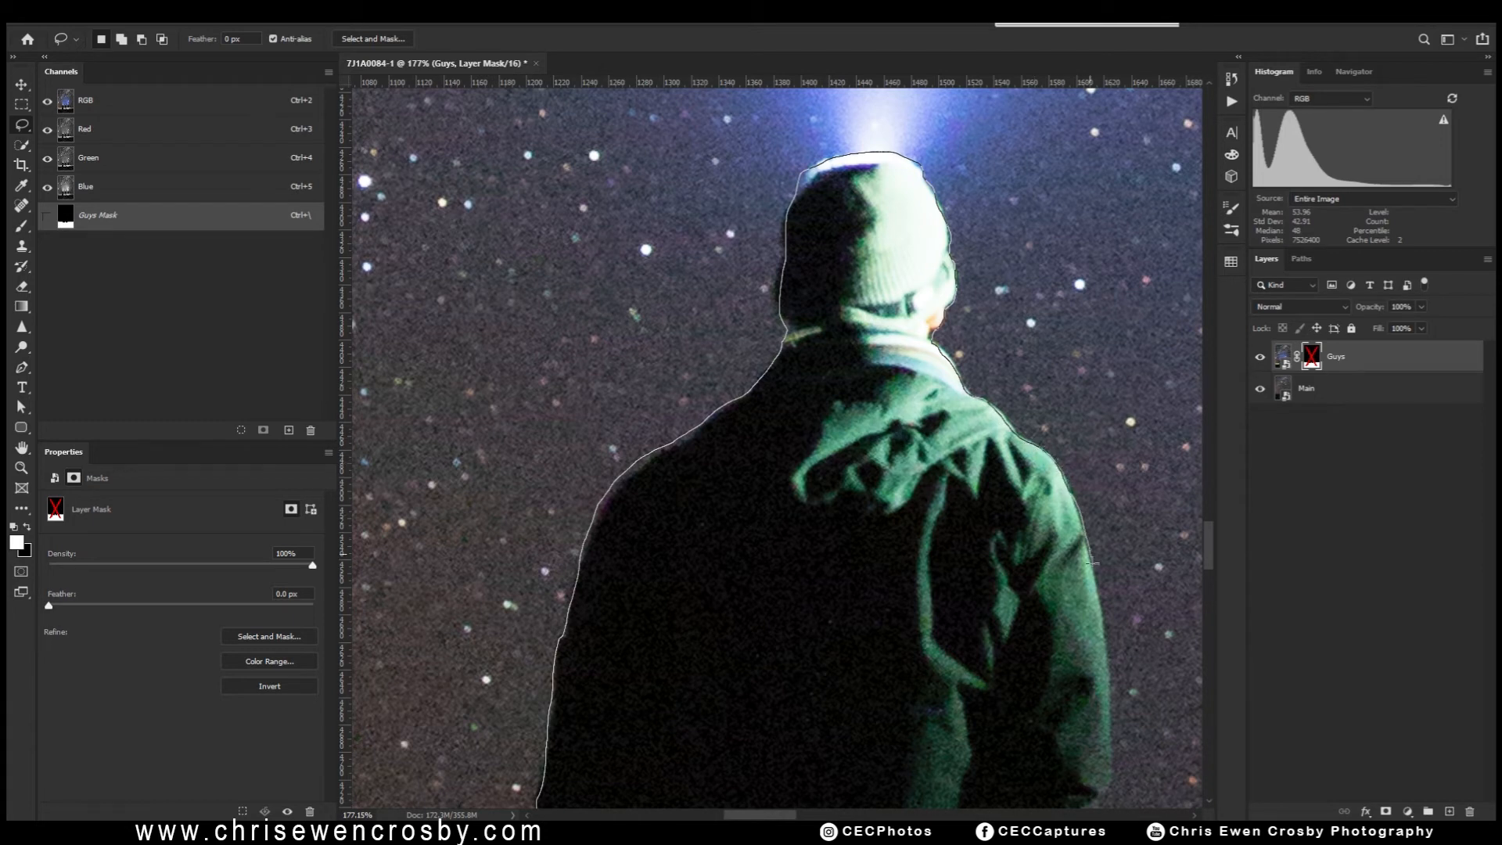
mouse_move(1103, 630)
left_mouse_down()
mouse_move(1068, 531)
mouse_move(1072, 235)
left_mouse_up()
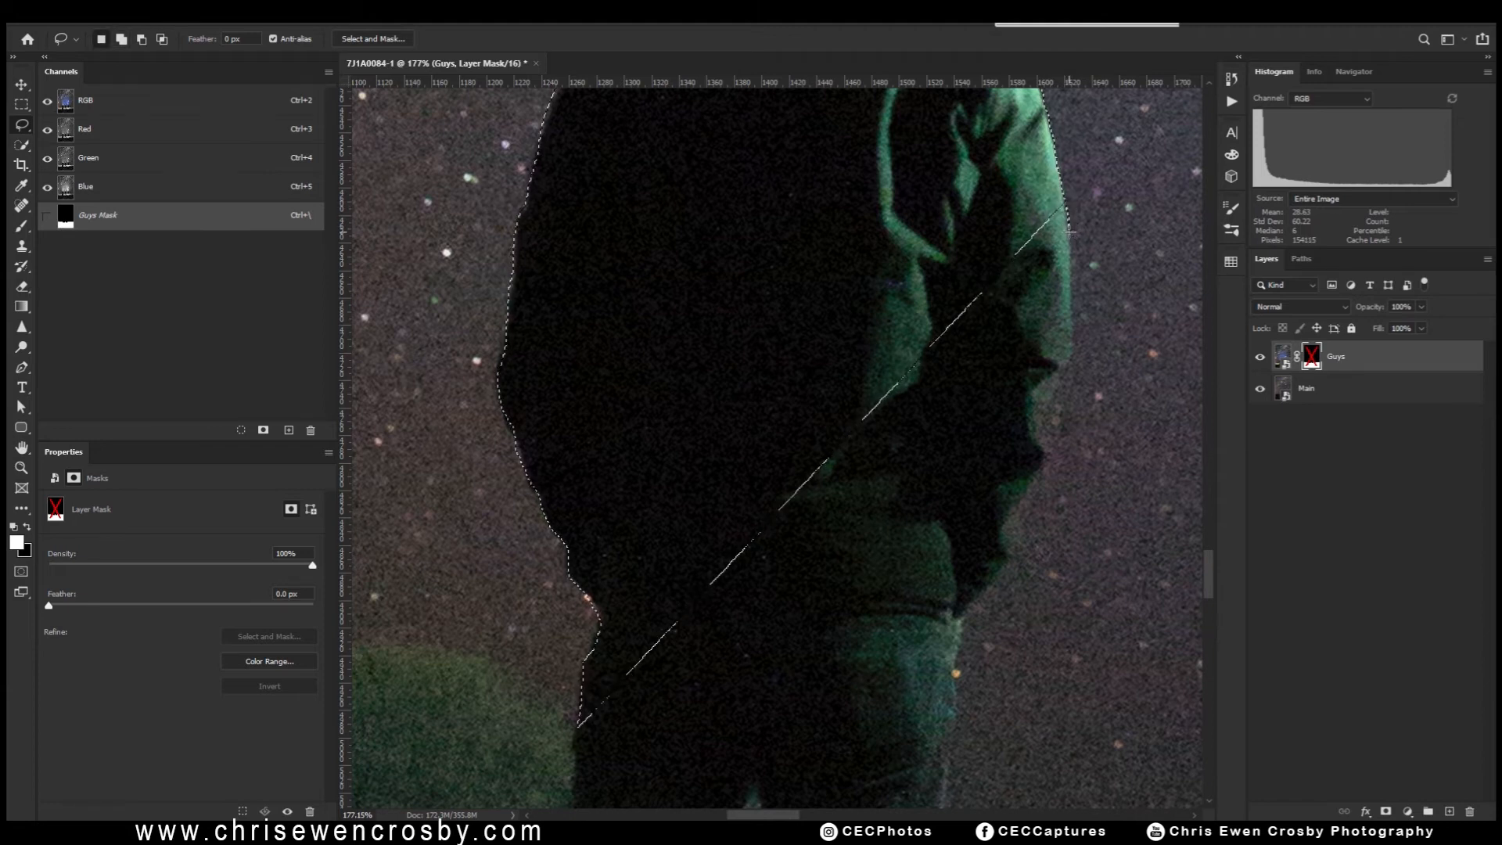
- Add the rest of the leftmost man's arm, waist and upper legs to the lasso selection, down to below the horizon
key("ctrl+2")
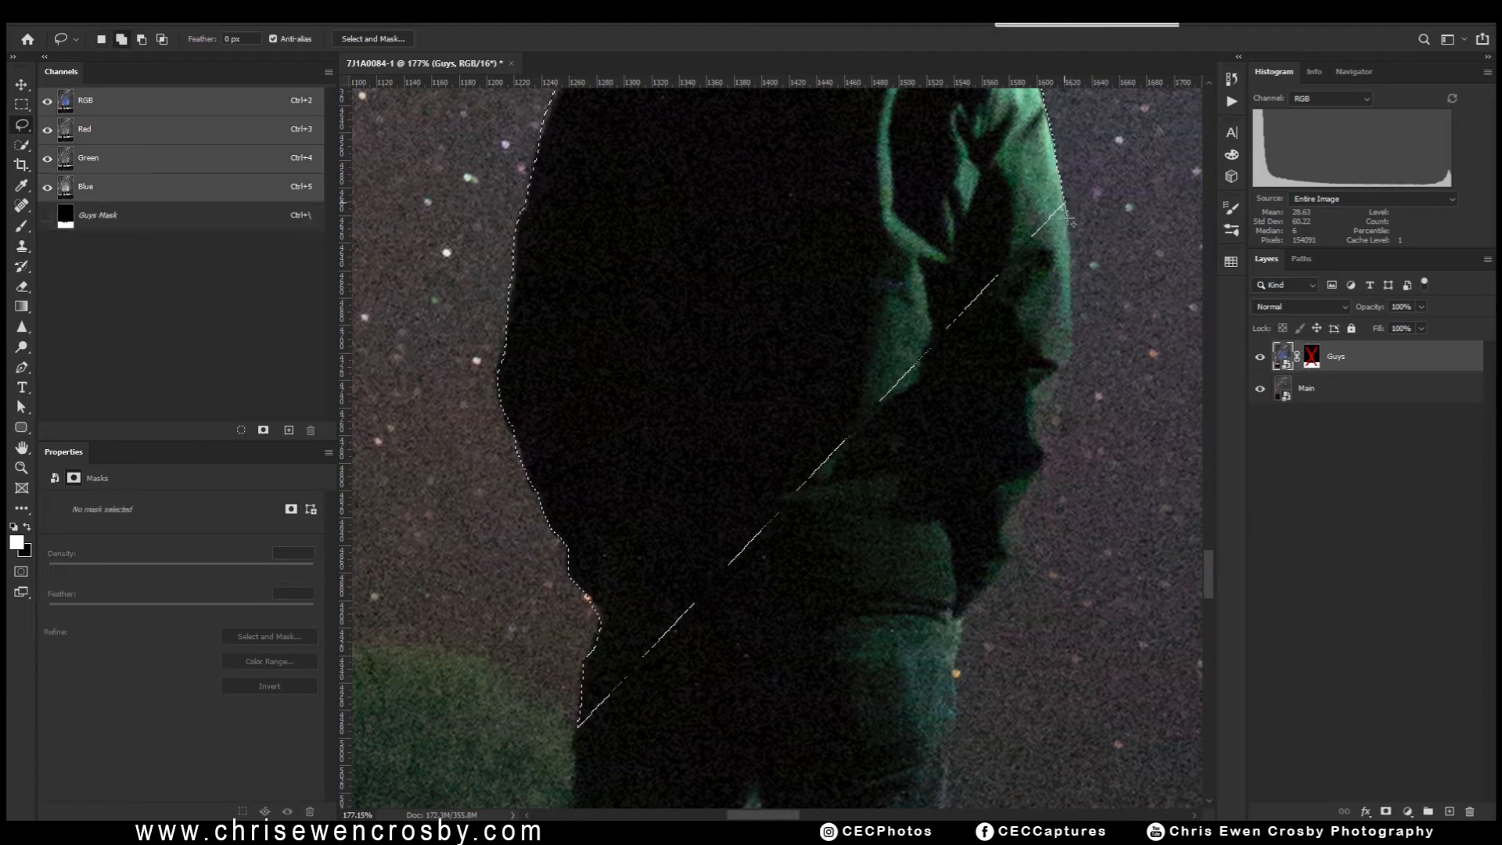
mouse_move(1070, 259)
left_mouse_down()
mouse_move(1071, 359)
mouse_move(1010, 519)
mouse_move(1009, 563)
mouse_move(955, 651)
mouse_move(946, 776)
mouse_move(1019, 311)
mouse_move(1004, 393)
mouse_move(638, 332)
mouse_move(650, 260)
left_mouse_up()
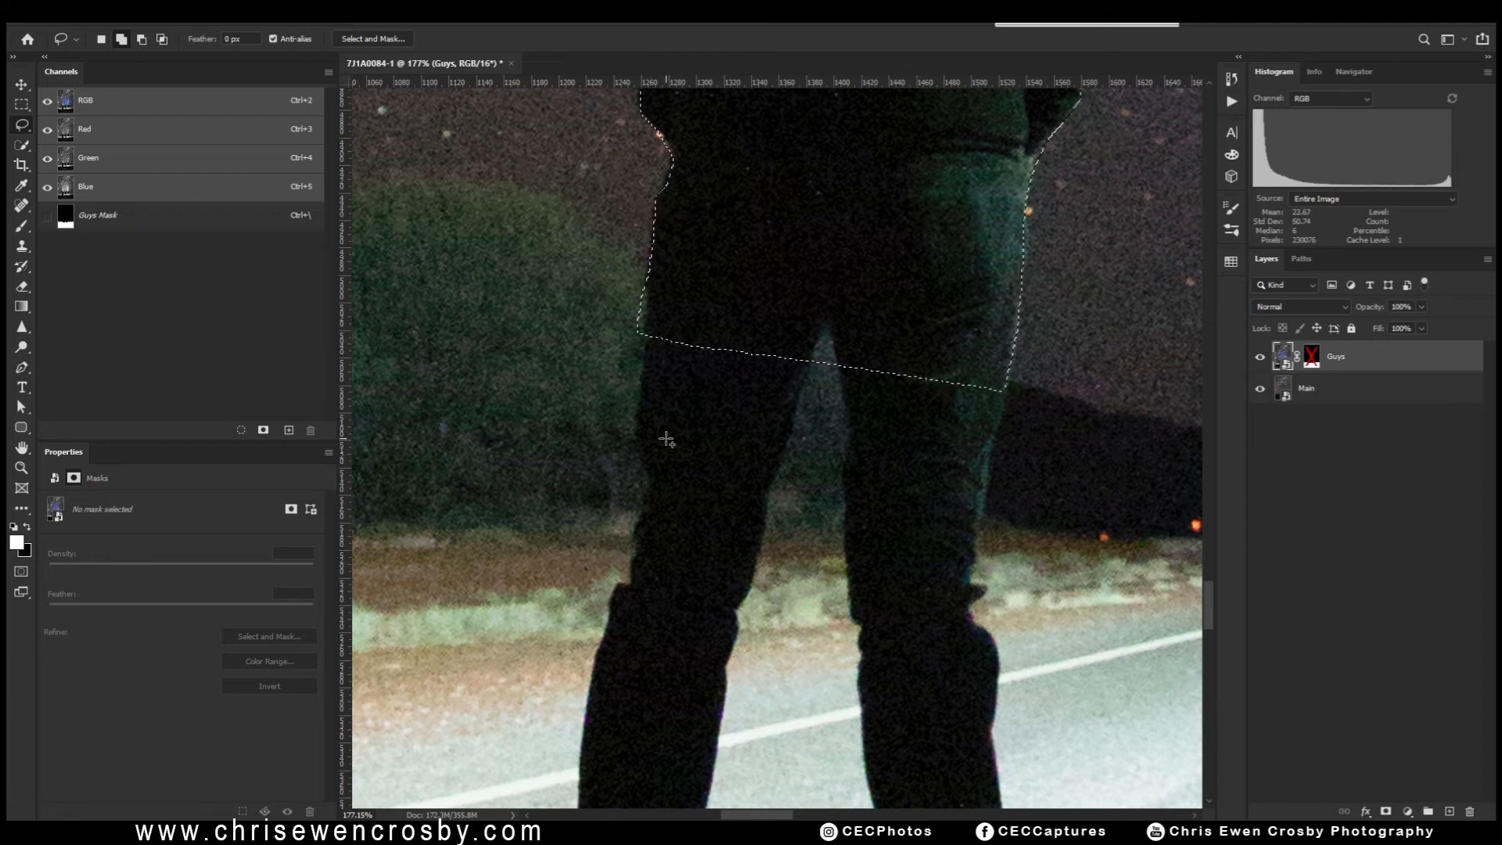
key("ctrl+minus")
key("ctrl+minus")
key("ctrl+minus")
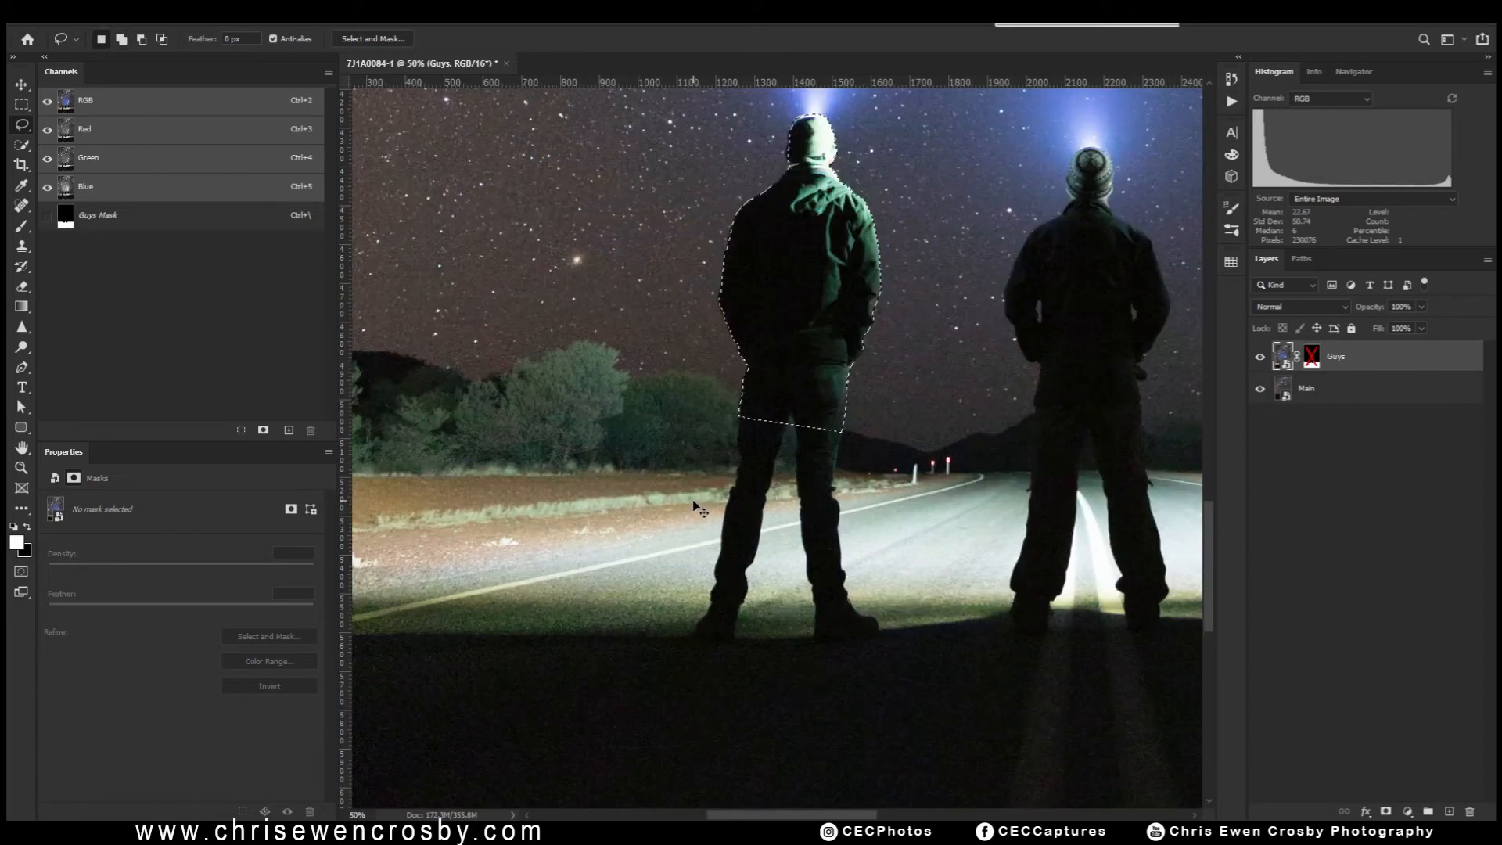
- Re-enable the Guys layer mask, fill the selected leftmost man with white on it, and deselect
left_click(1315, 362, "shift")
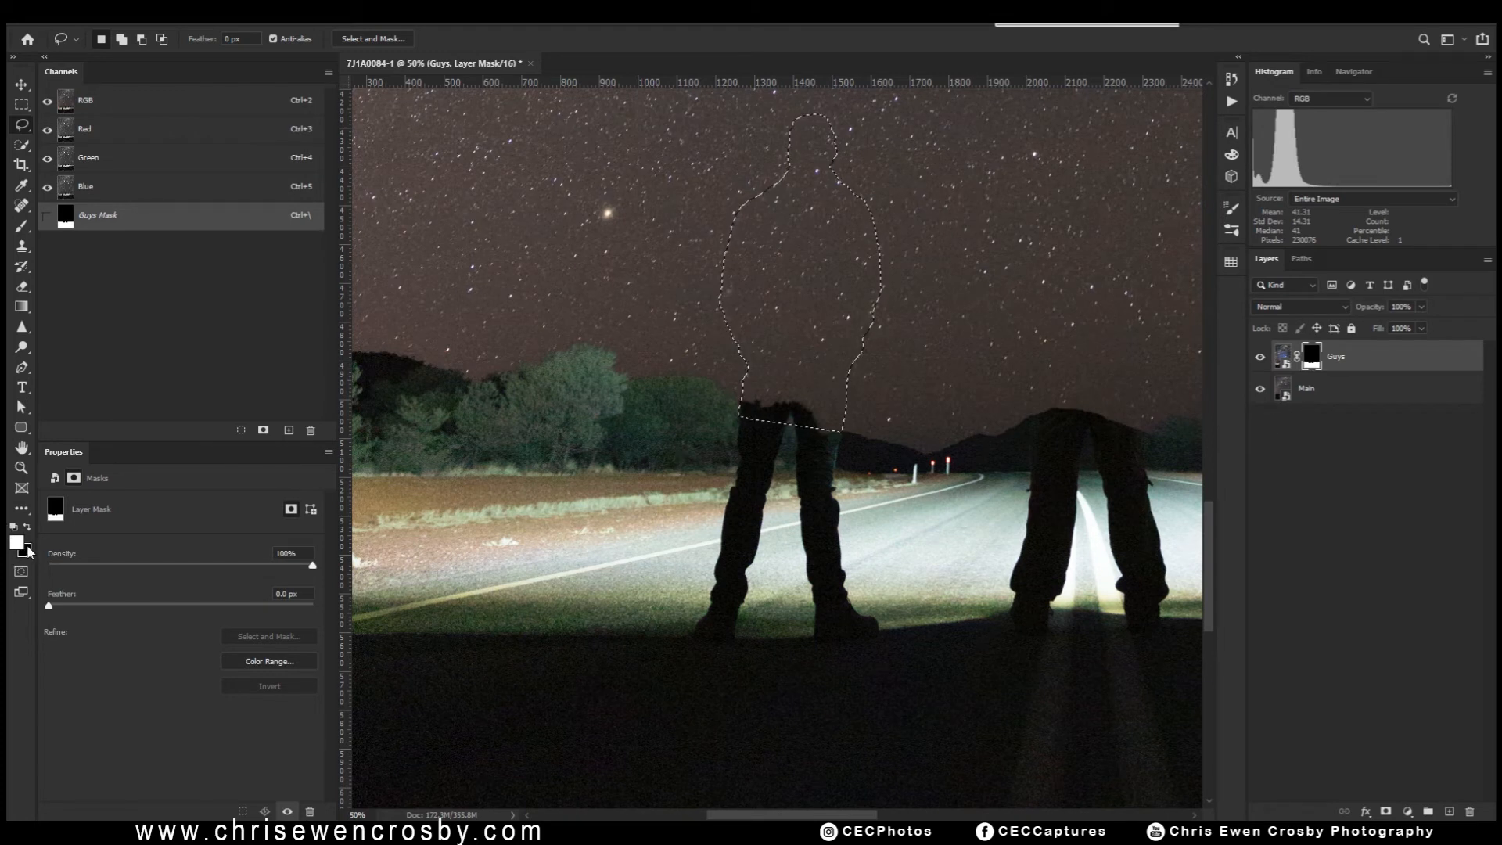
key("alt+BackSpace")
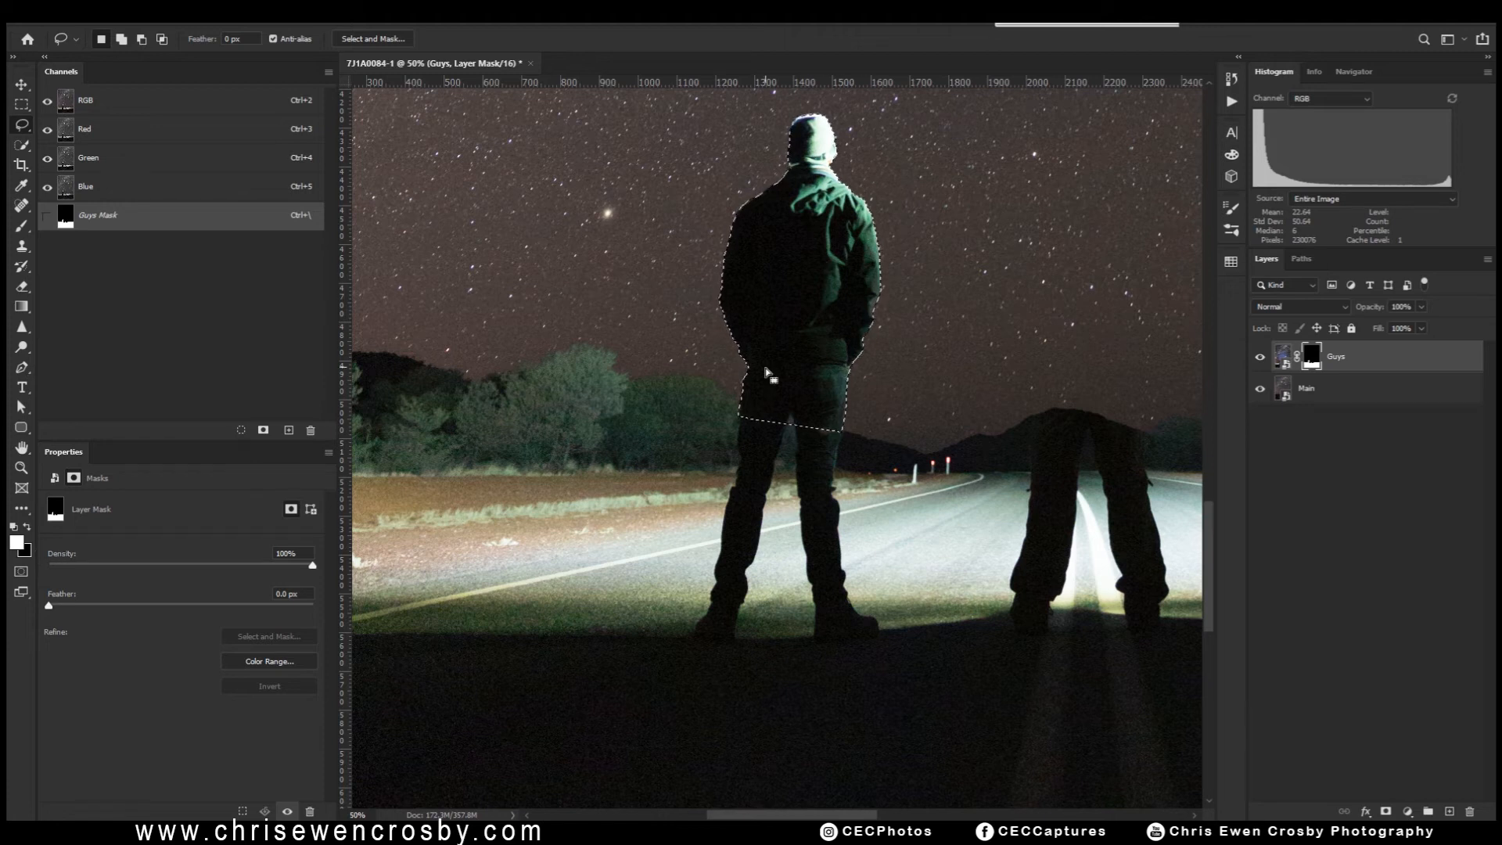
key("ctrl+d")
- With the Guys mask disabled, lasso the middle man's upper body, and reveal him with white on the re-enabled mask
left_click_drag(851, 422, 696, 636)
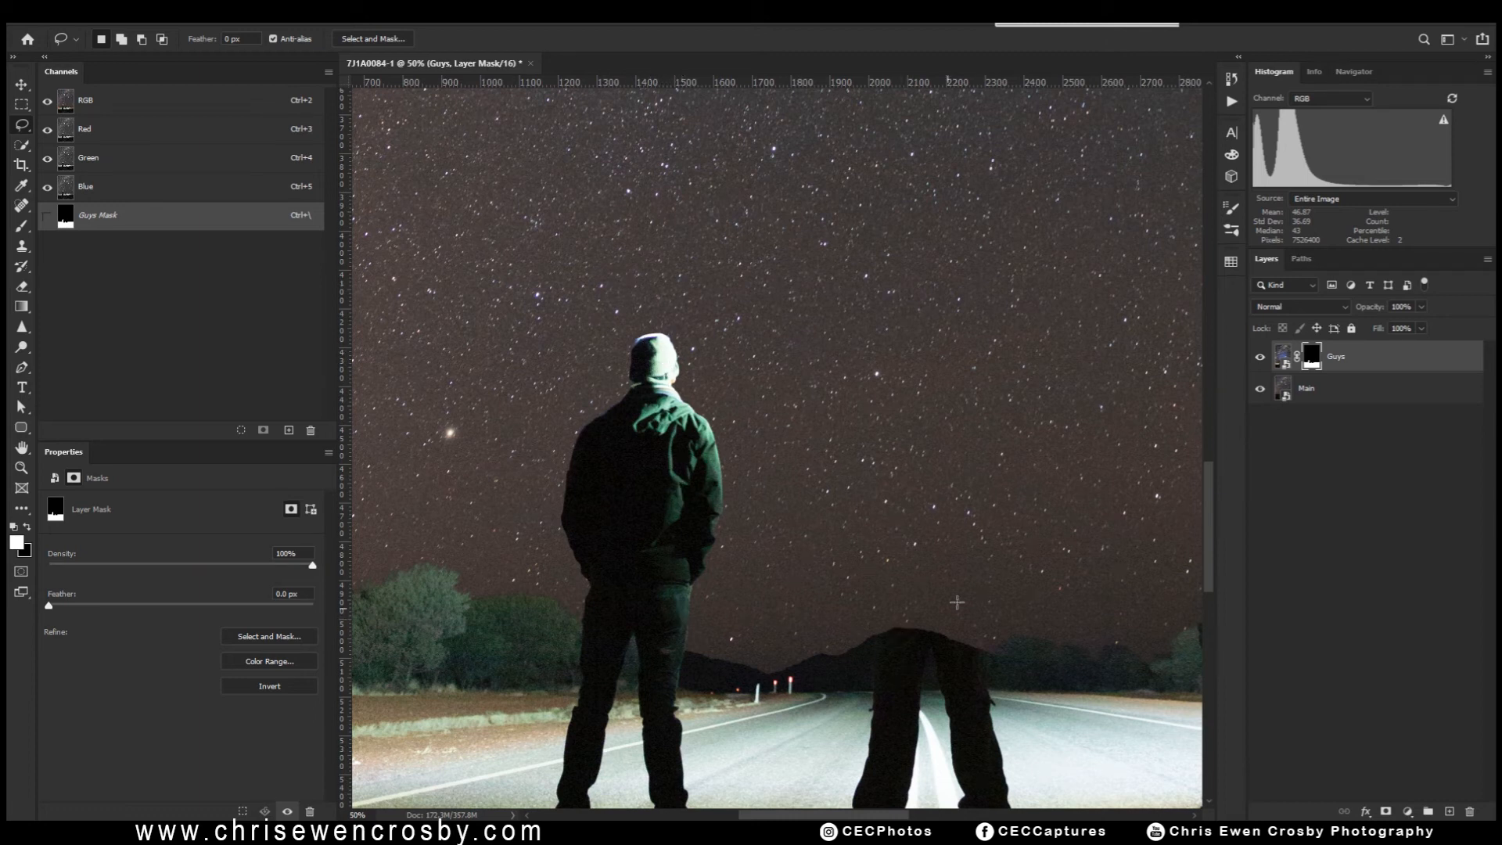
left_click(1315, 357, "shift")
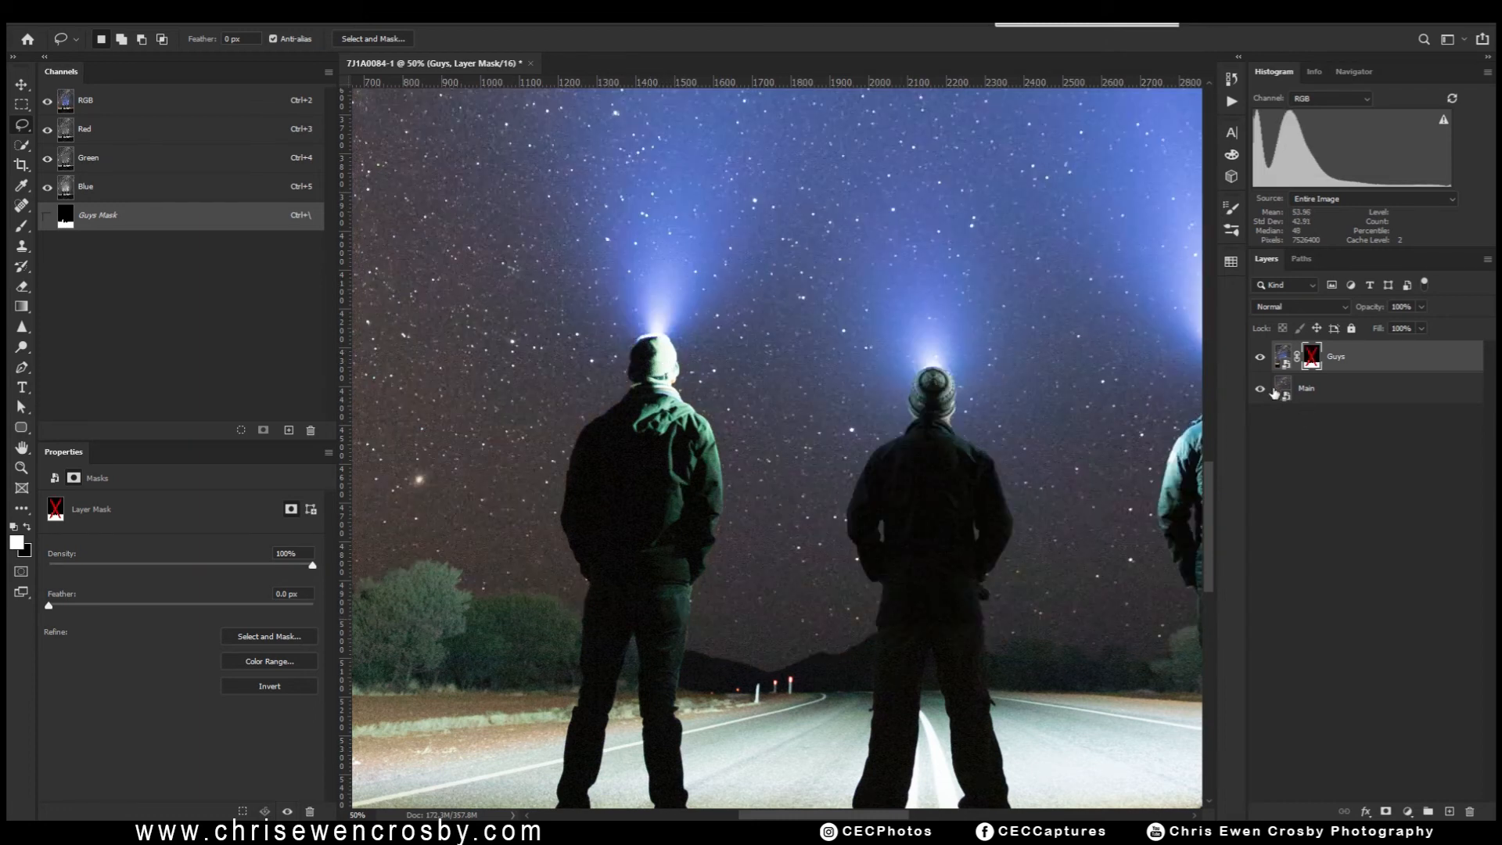
key("ctrl+0")
key("z")
mouse_move(626, 665)
left_mouse_down()
mouse_move(644, 667)
mouse_move(601, 661)
mouse_move(618, 547)
mouse_move(477, 147)
mouse_move(607, 489)
mouse_move(708, 139)
mouse_move(551, 533)
mouse_move(774, 361)
mouse_move(828, 283)
mouse_move(810, 298)
mouse_move(801, 279)
mouse_move(956, 442)
mouse_move(942, 650)
mouse_move(708, 368)
mouse_move(928, 671)
mouse_move(805, 250)
mouse_move(711, 655)
mouse_move(570, 587)
mouse_move(564, 228)
mouse_move(536, 590)
mouse_move(608, 228)
mouse_move(451, 250)
mouse_move(422, 309)
mouse_move(430, 255)
left_mouse_up()
key("l")
key("ctrl+0")
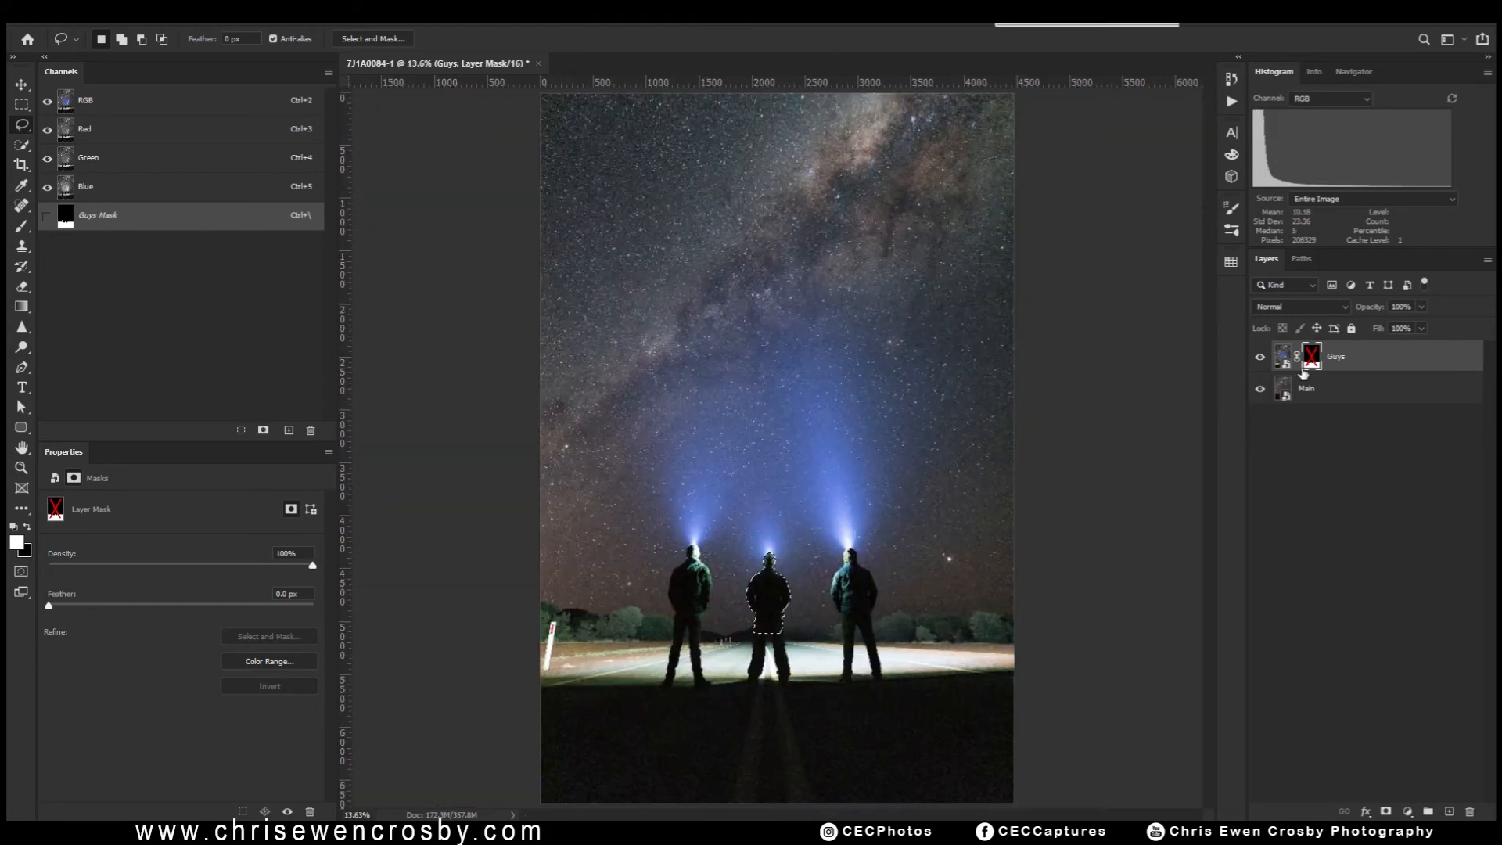
left_click(1314, 359, "shift")
key("alt+BackSpace")
- Lasso the sky gaps between the middle man's arms and body, hide them on the Guys mask, and deselect
scroll(768, 603, "up", 10)
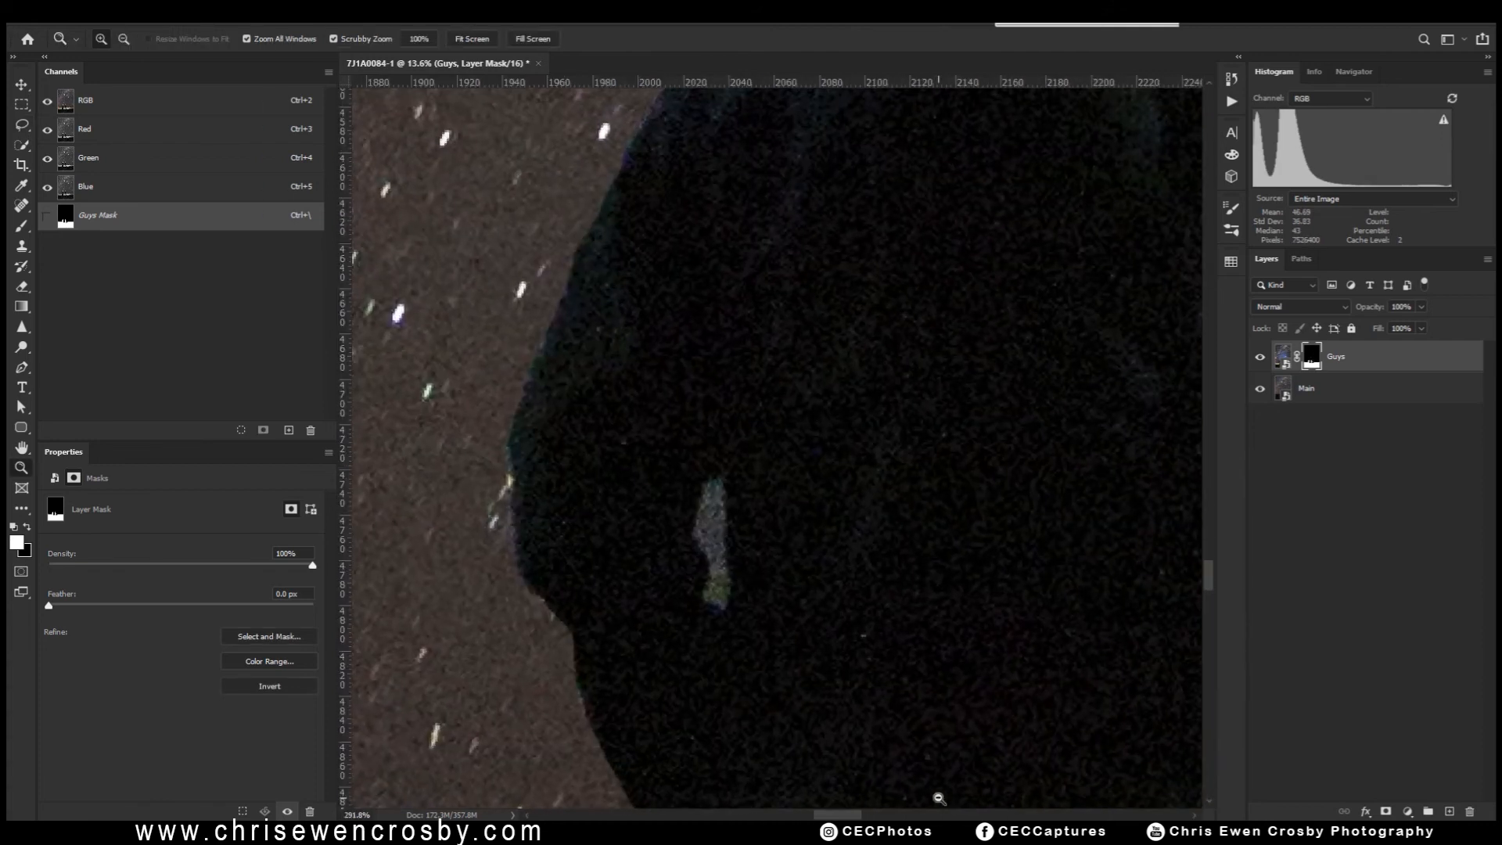
mouse_move(711, 562)
left_mouse_down()
mouse_move(694, 532)
mouse_move(710, 489)
mouse_move(731, 580)
mouse_move(699, 594)
left_mouse_up()
scroll(609, 540, "right", 8)
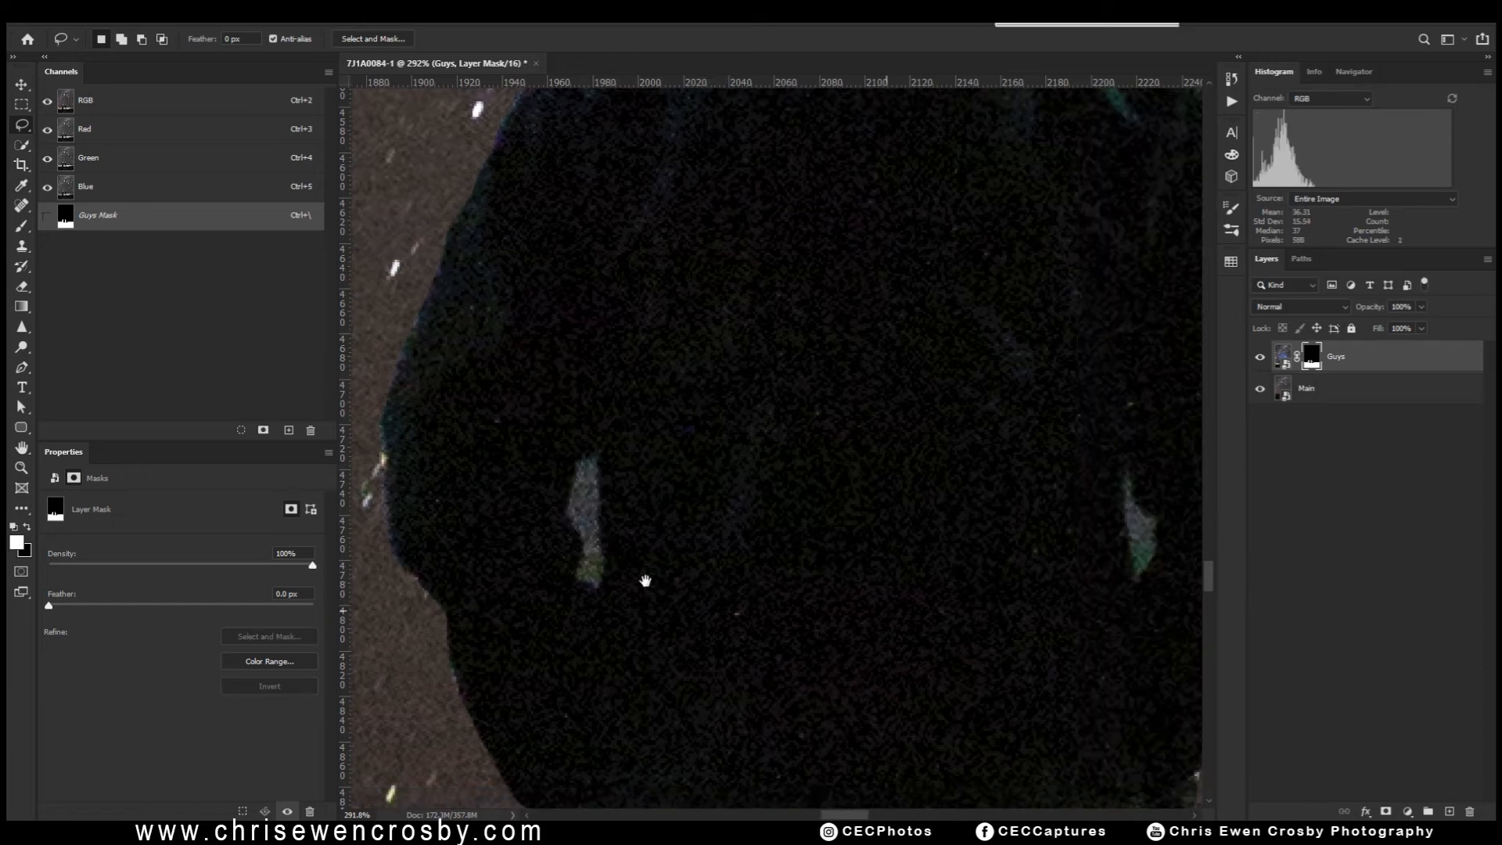
mouse_move(618, 532)
left_mouse_down()
mouse_move(602, 473)
mouse_move(626, 461)
mouse_move(640, 489)
mouse_move(616, 539)
left_mouse_up()
scroll(860, 595, "left", 10)
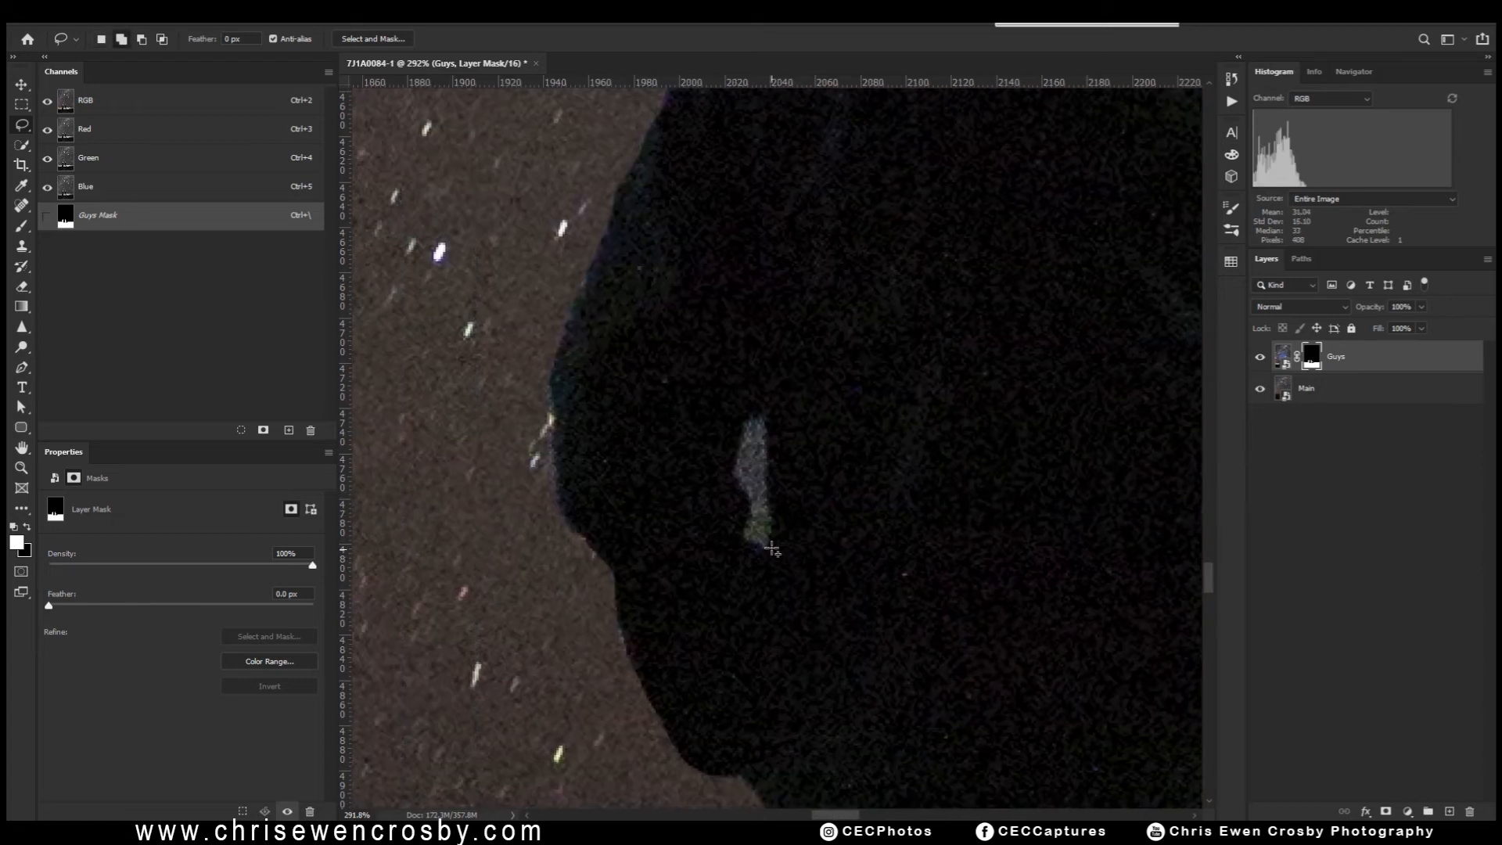
mouse_move(763, 543)
left_mouse_down()
mouse_move(769, 438)
mouse_move(754, 421)
mouse_move(737, 475)
mouse_move(761, 546)
mouse_move(772, 490)
left_mouse_up()
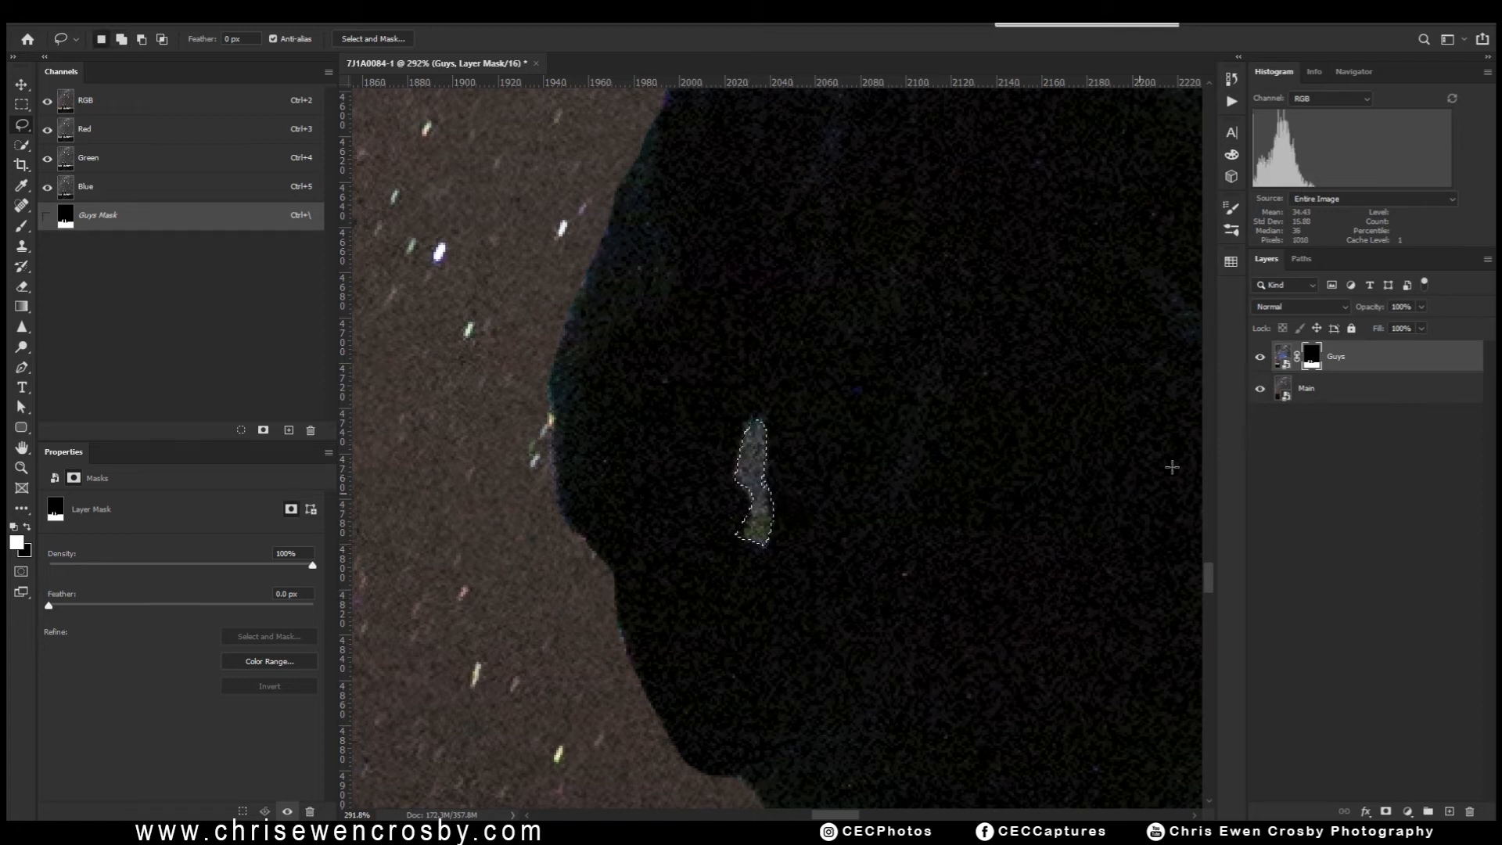
key("alt+BackSpace")
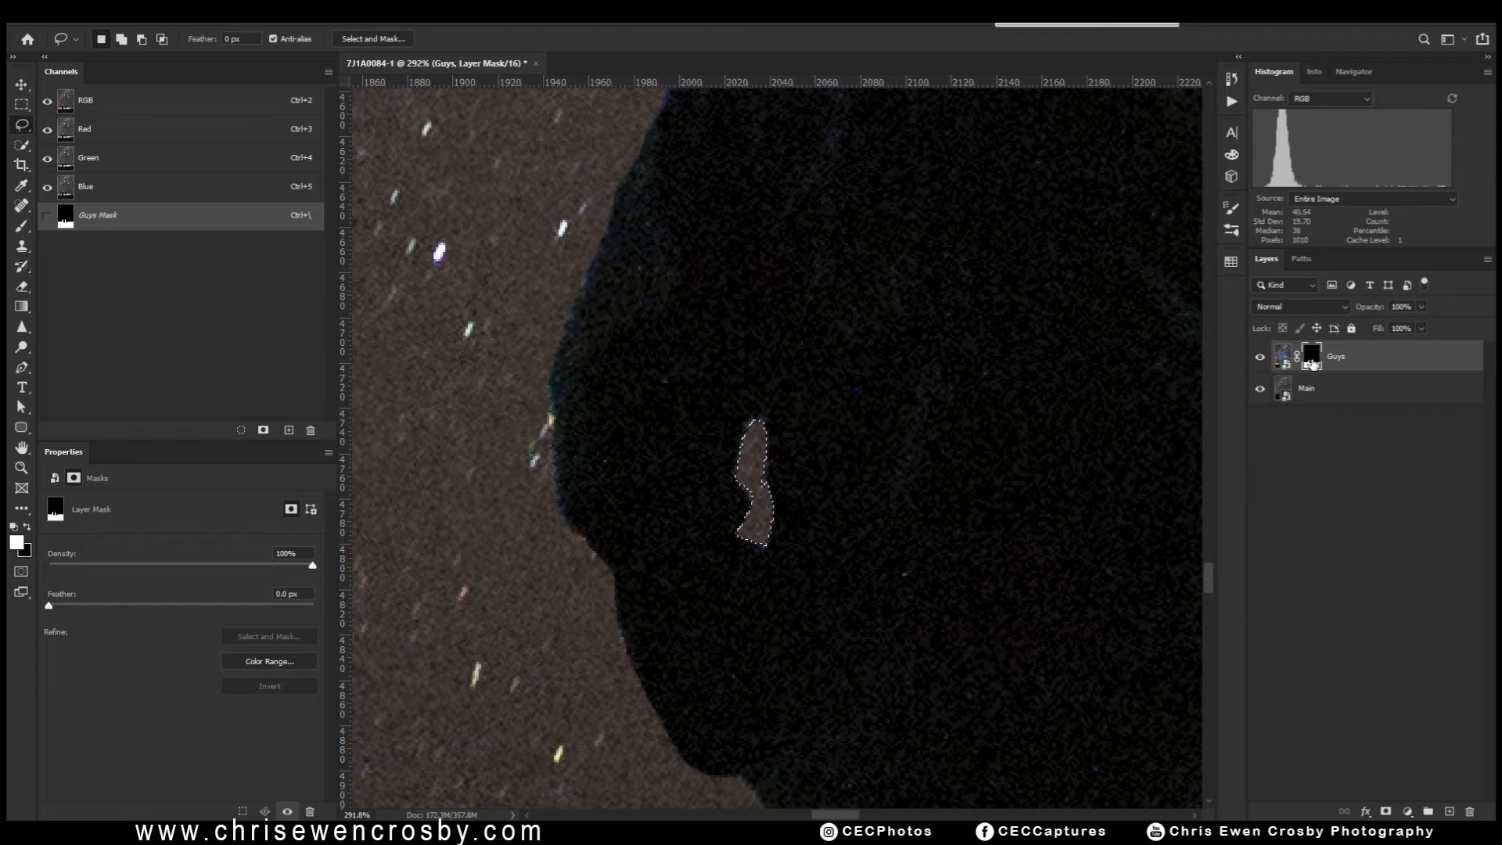
key("ctrl+d")
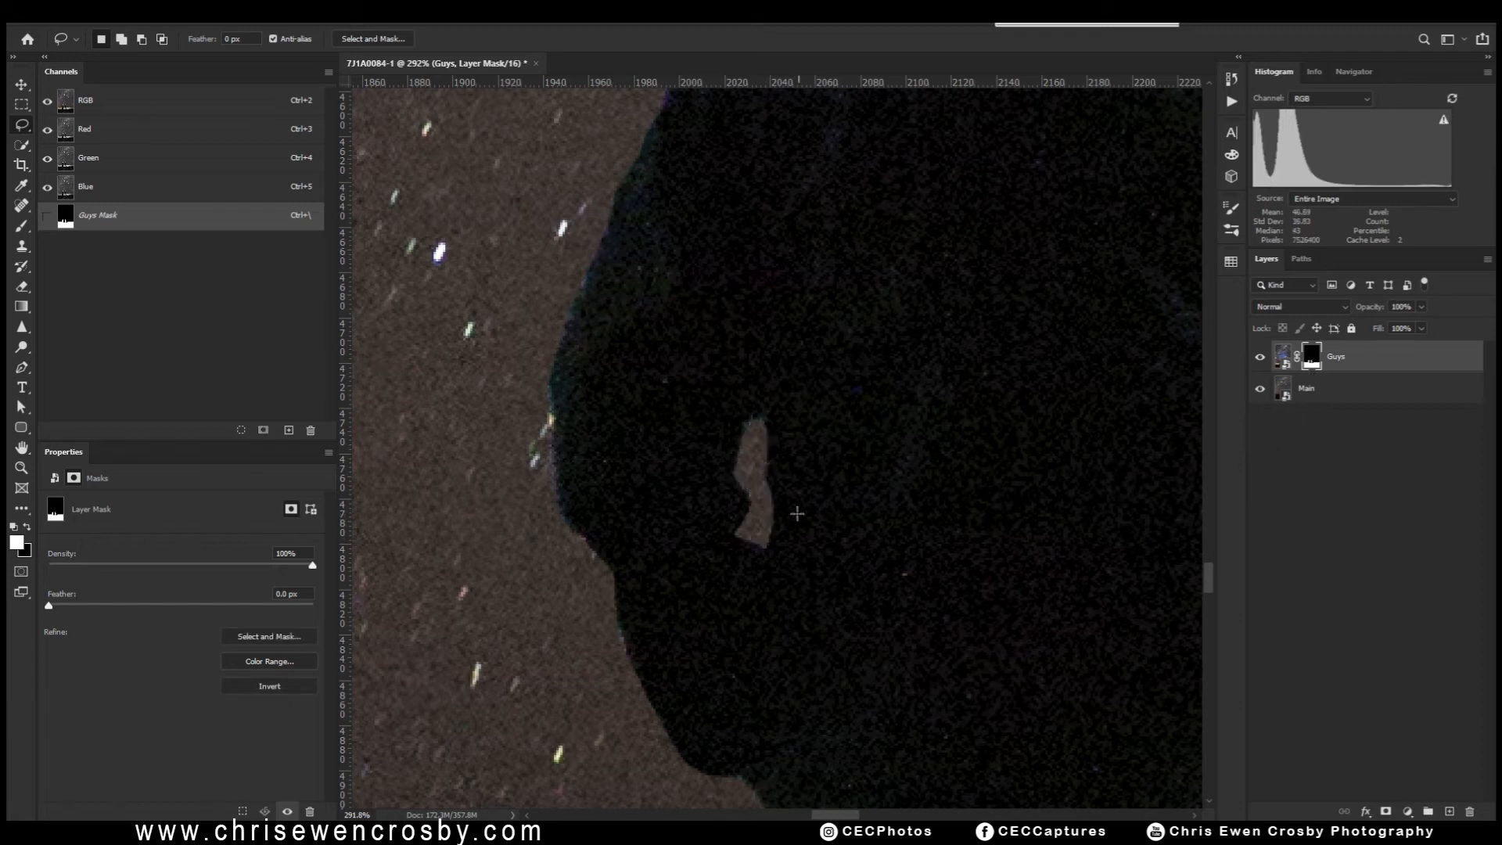
- Disable the Guys mask and trace the rightmost man's upper body and hat with the Lasso
key("ctrl+0")
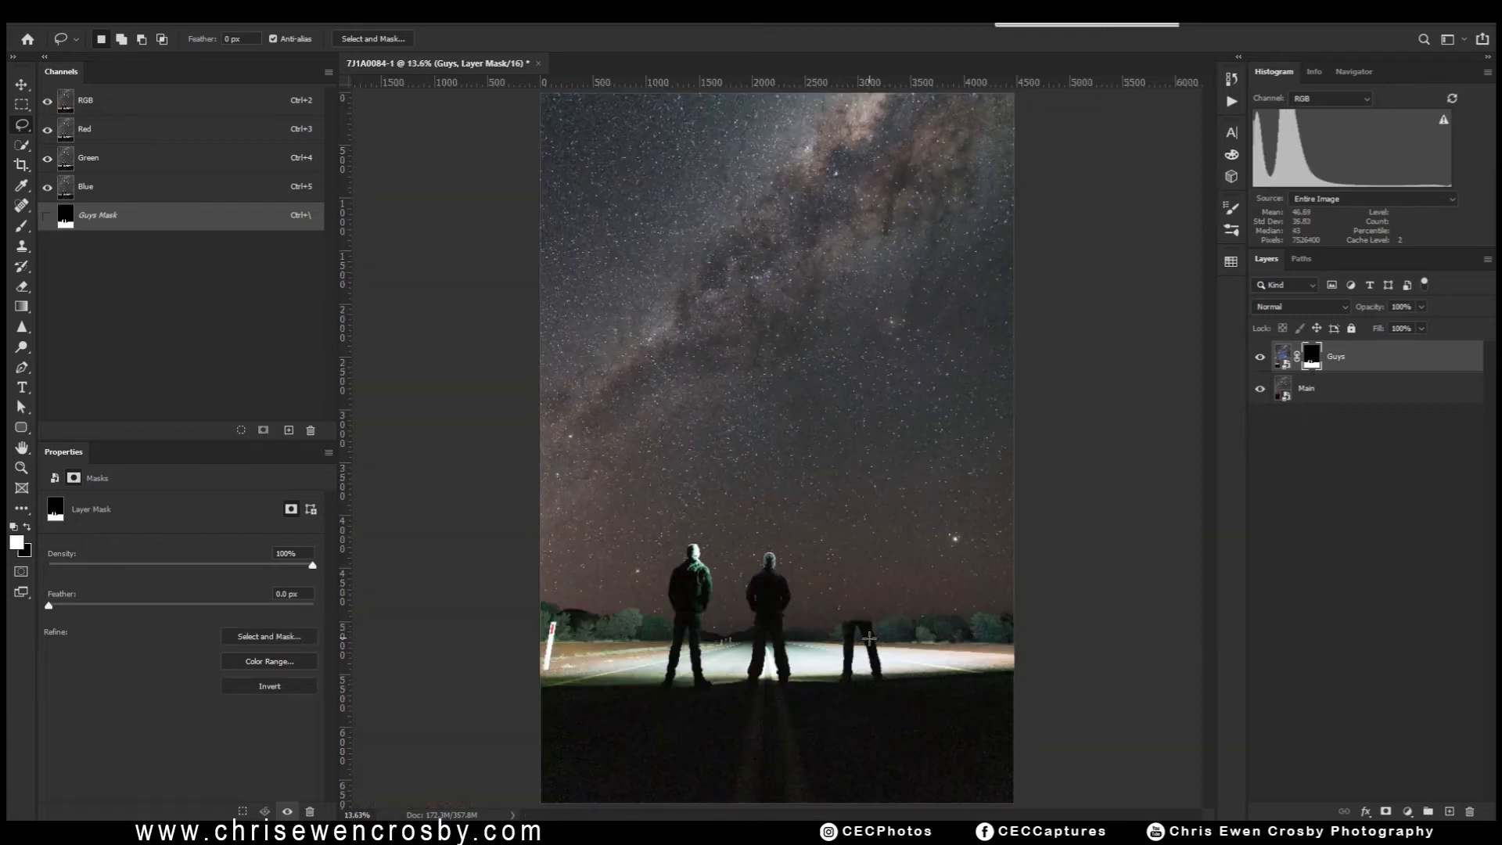
scroll(871, 630, "up", 10)
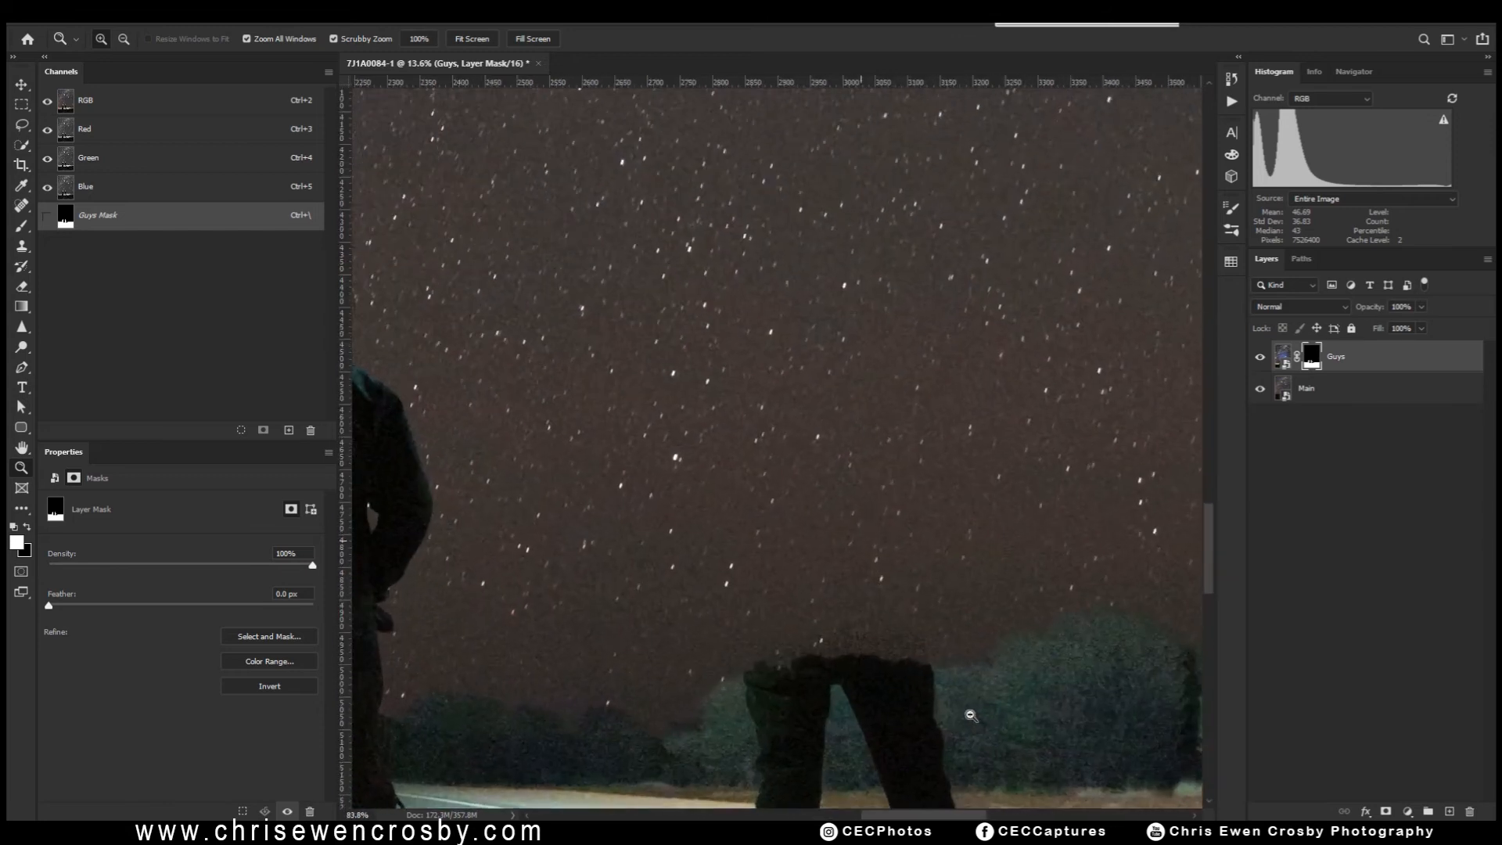
left_click_drag(930, 573, 893, 565)
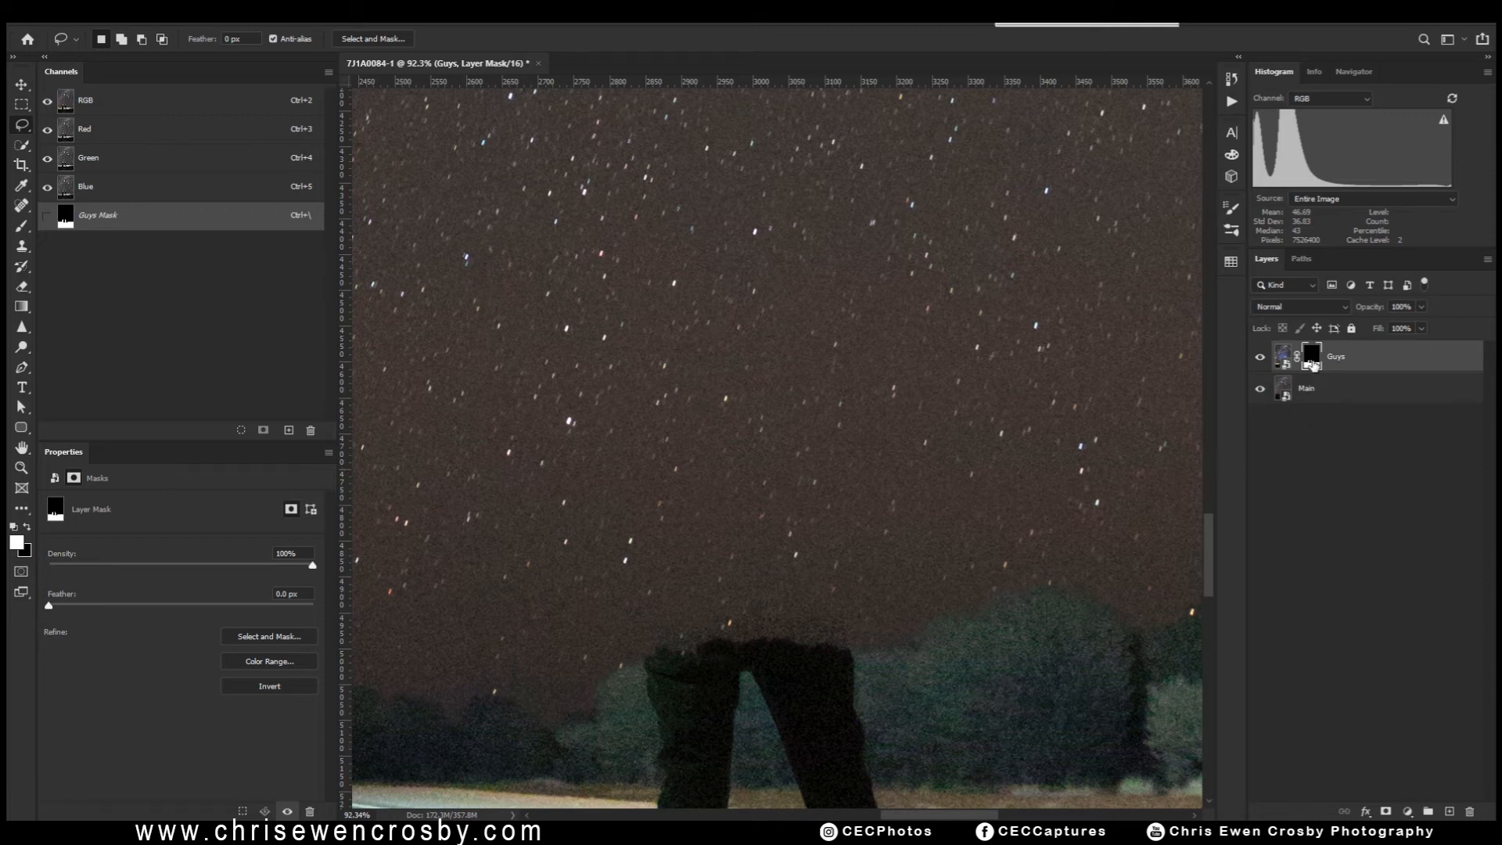
left_click(1312, 356, "shift")
scroll(815, 597, "up", 8)
mouse_move(617, 678)
left_mouse_down()
mouse_move(594, 369)
mouse_move(720, 507)
mouse_move(665, 414)
mouse_move(766, 304)
mouse_move(899, 309)
mouse_move(1068, 353)
mouse_move(774, 203)
mouse_move(889, 771)
mouse_move(1134, 196)
mouse_move(718, 720)
mouse_move(509, 496)
left_mouse_up()
mouse_move(704, 661)
left_mouse_down()
mouse_move(714, 674)
mouse_move(696, 626)
mouse_move(688, 320)
left_mouse_up()
scroll(778, 312, "up", 10)
left_click_drag(794, 483, 697, 715)
scroll(894, 616, "up", 10)
scroll(894, 615, "down", 3)
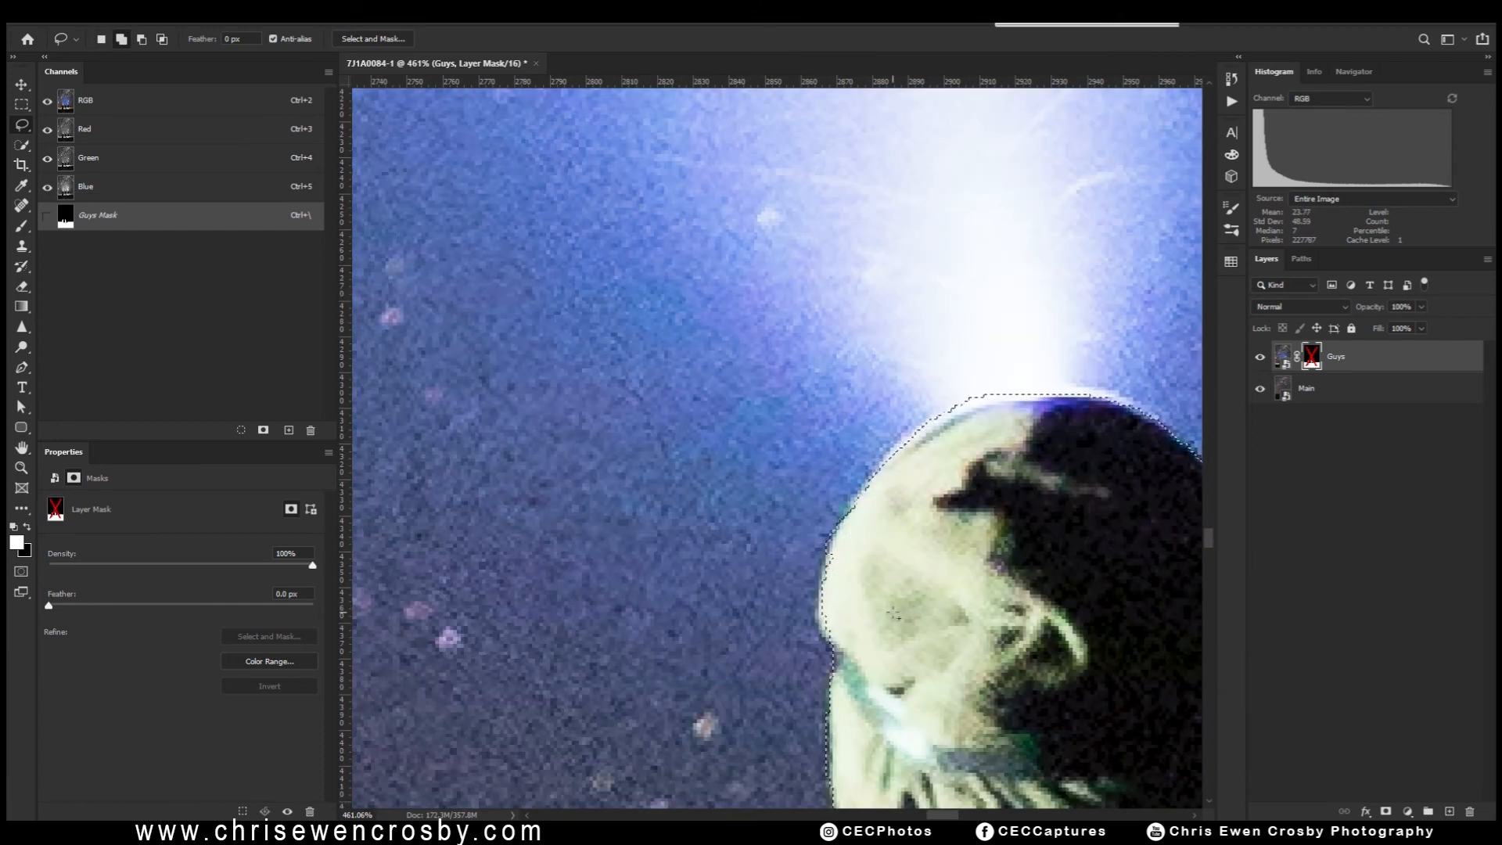
- Re-enable the Guys mask, fill the selected rightmost man with white, and check the gaps beside his arms
key("ctrl+0")
left_click(1311, 357, "shift")
key("alt+BackSpace")
key("ctrl+d")
scroll(865, 603, "up", 10)
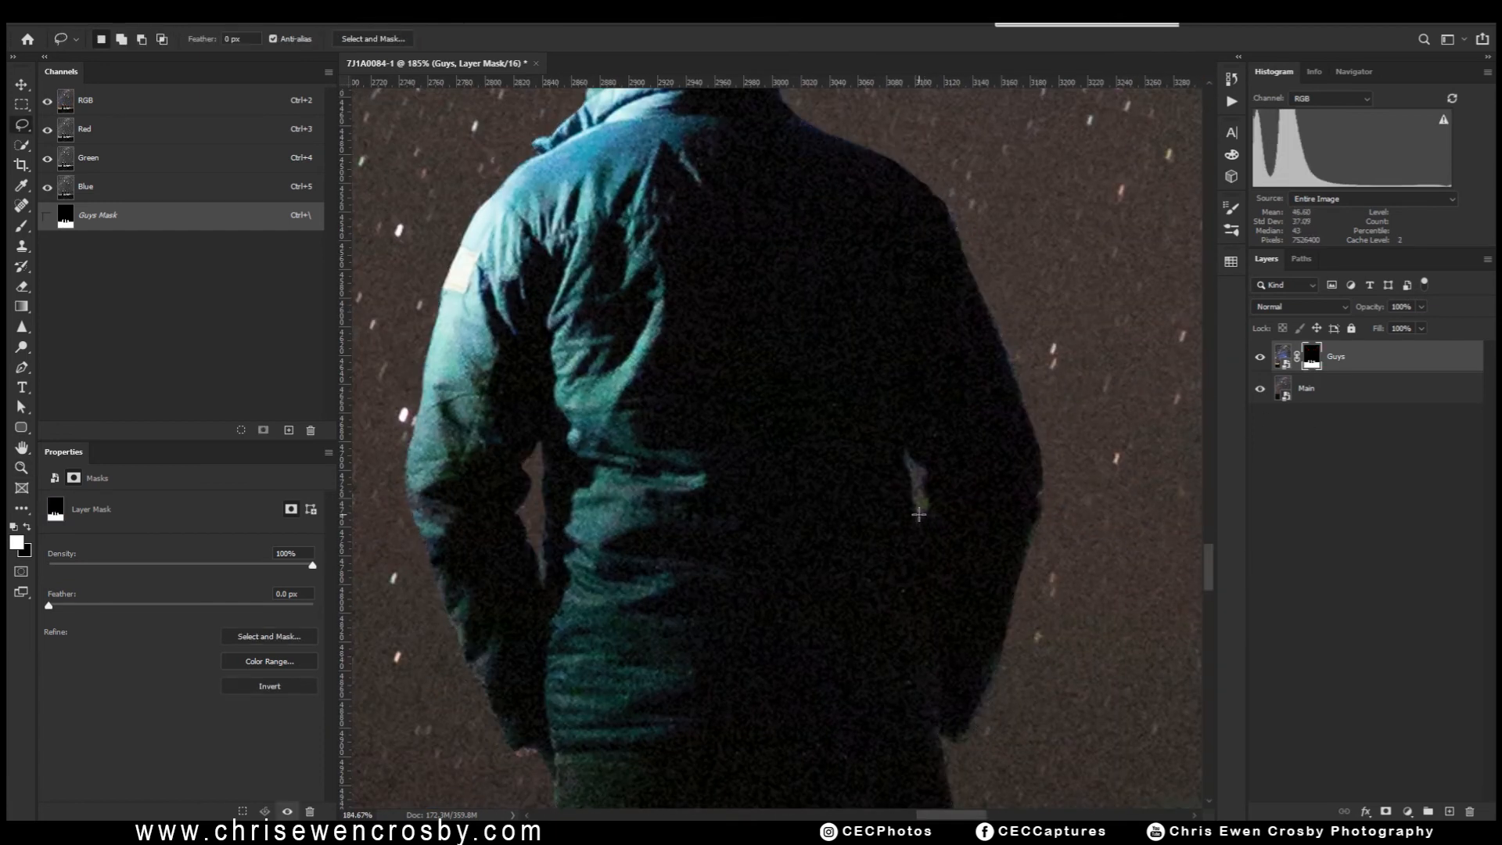
key("ctrl+2")
key("ctrl+0")
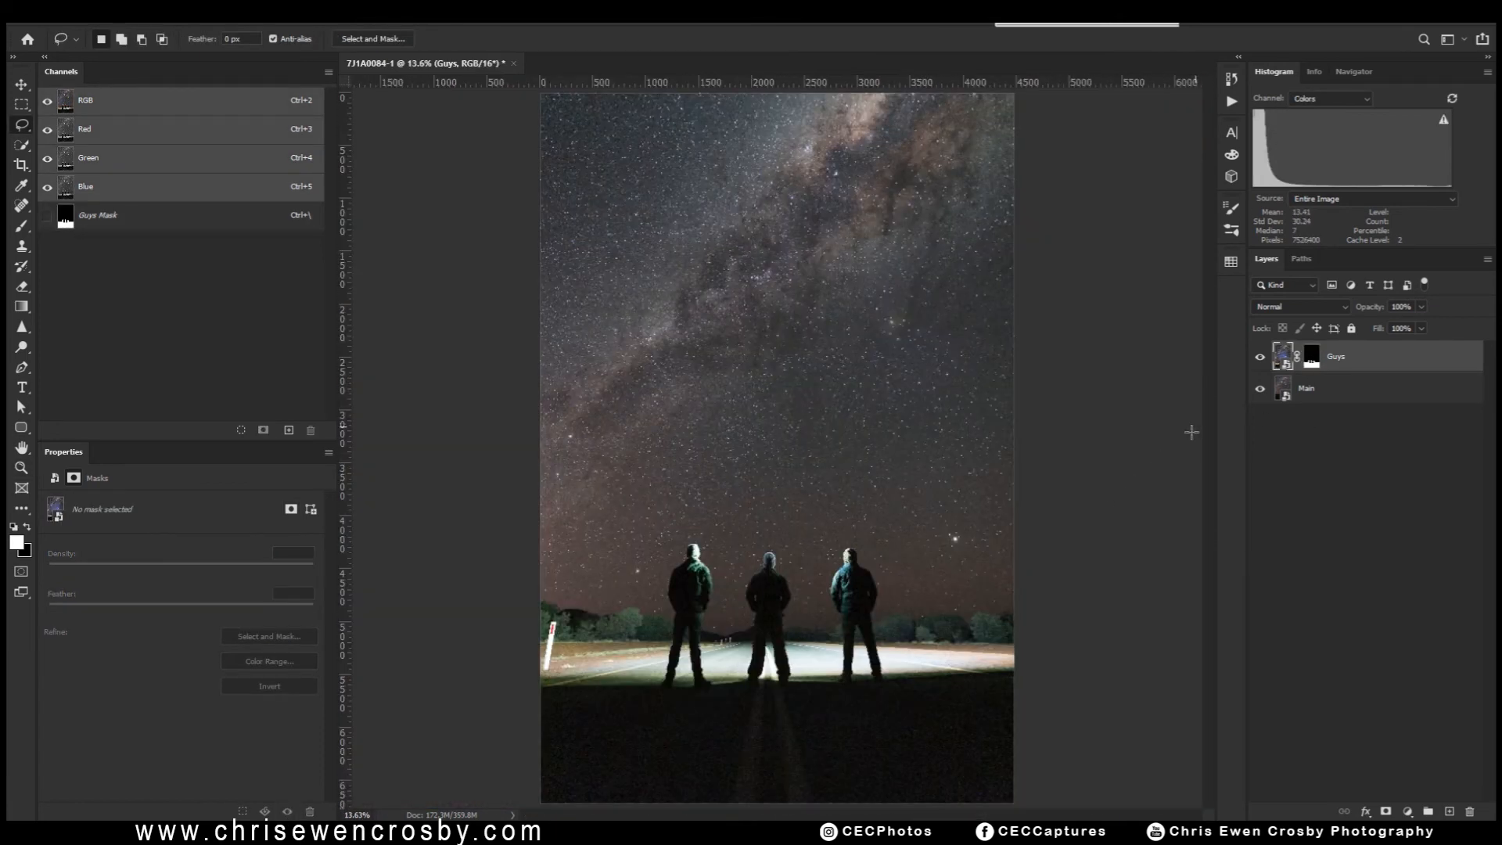
- Compare the composite with and without the masked Guys layer by toggling its visibility
left_click(1258, 360)
left_click(1258, 360)
left_click(1258, 359)
left_click(1258, 362)
left_click(1258, 362)
left_click(1258, 361)
left_click(1257, 362)
left_click(1258, 361)
left_click(1258, 361)
left_click(1258, 361)
left_click(1258, 361)
left_click(1258, 361)
left_click(1258, 362)
left_click(1257, 362)
- Disable the Guys layer mask and run the Luminosity Masks action on the full Guys image
left_click(1314, 365, "shift")
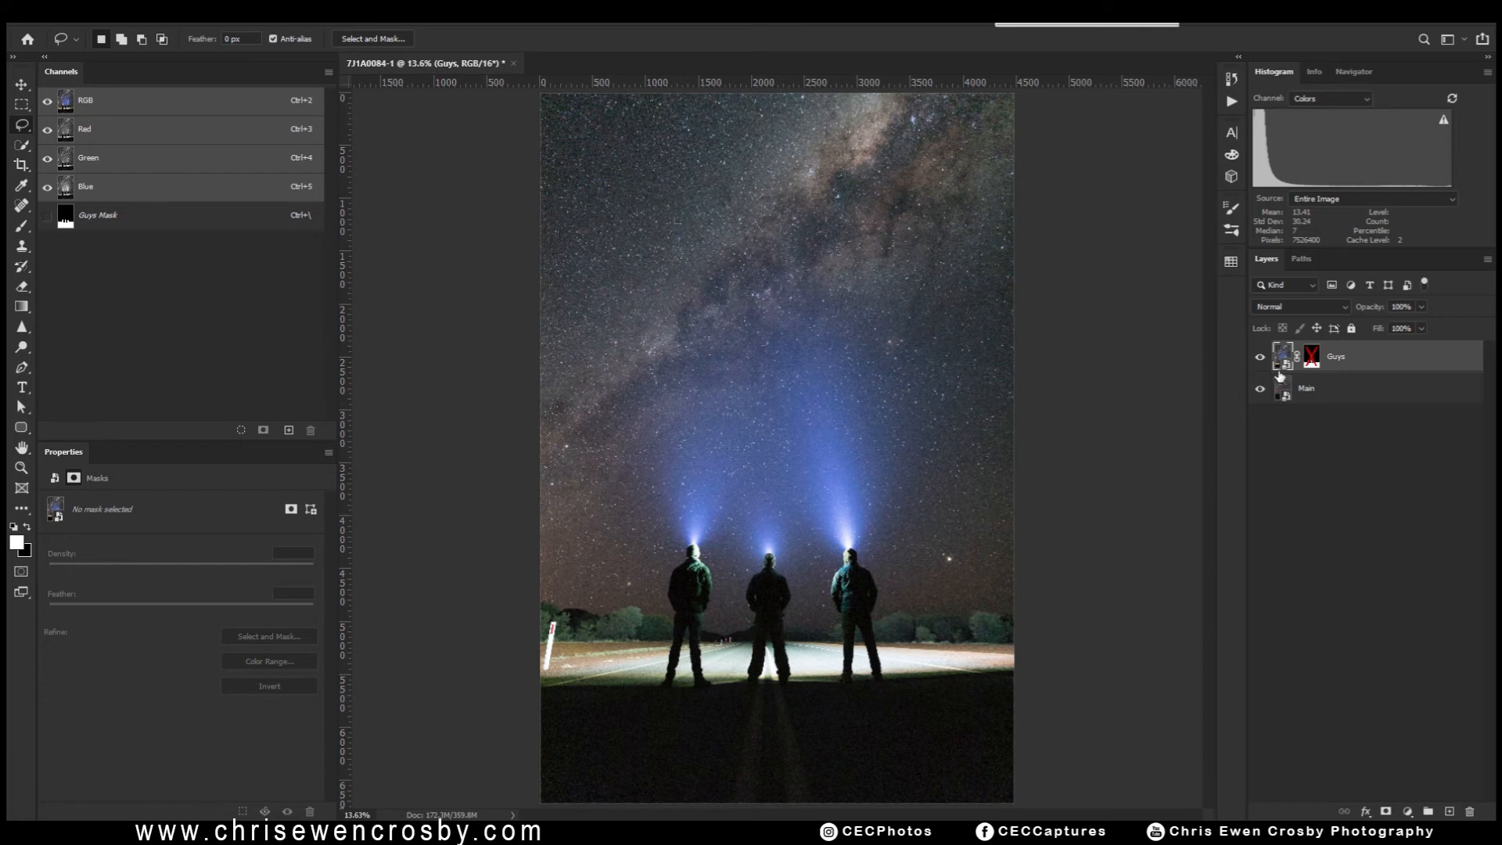
left_click(1231, 103)
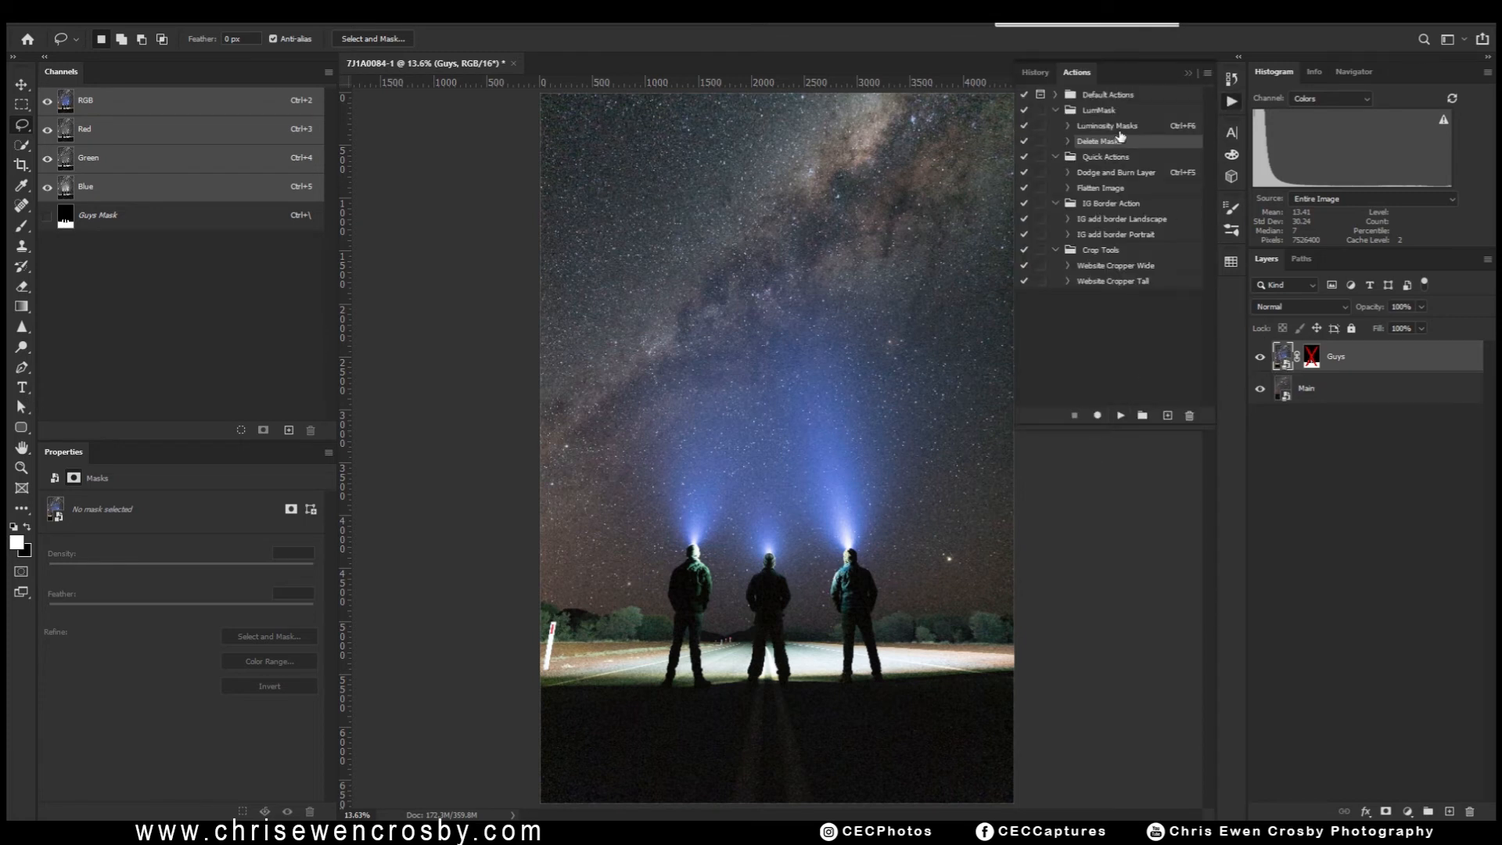
left_click(1119, 126)
left_click(1121, 415)
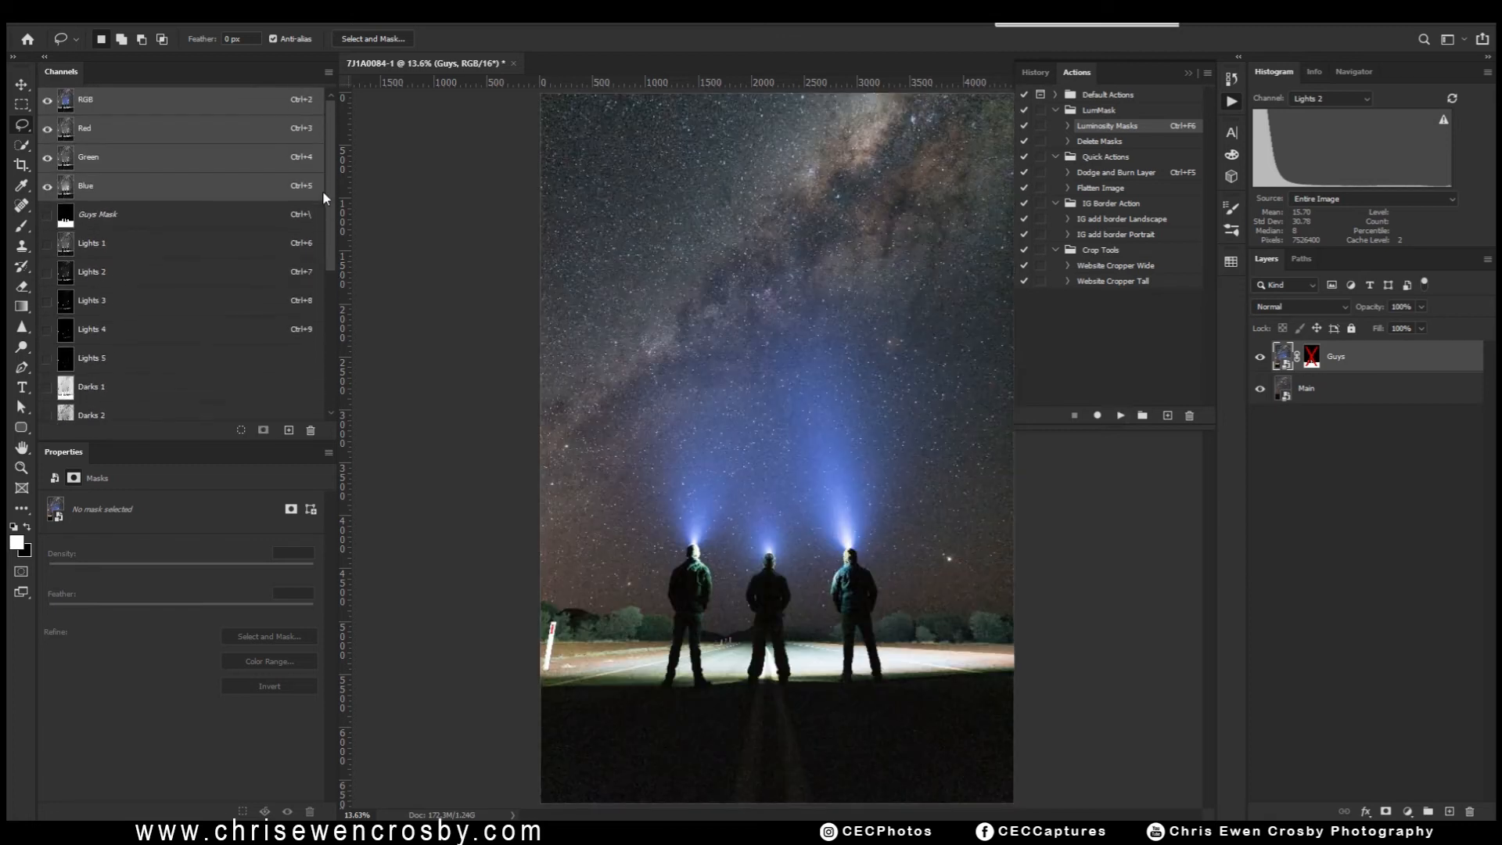
- Preview the Lights 2 luminosity channel, load it as a selection, and clear that selection
left_click(148, 272)
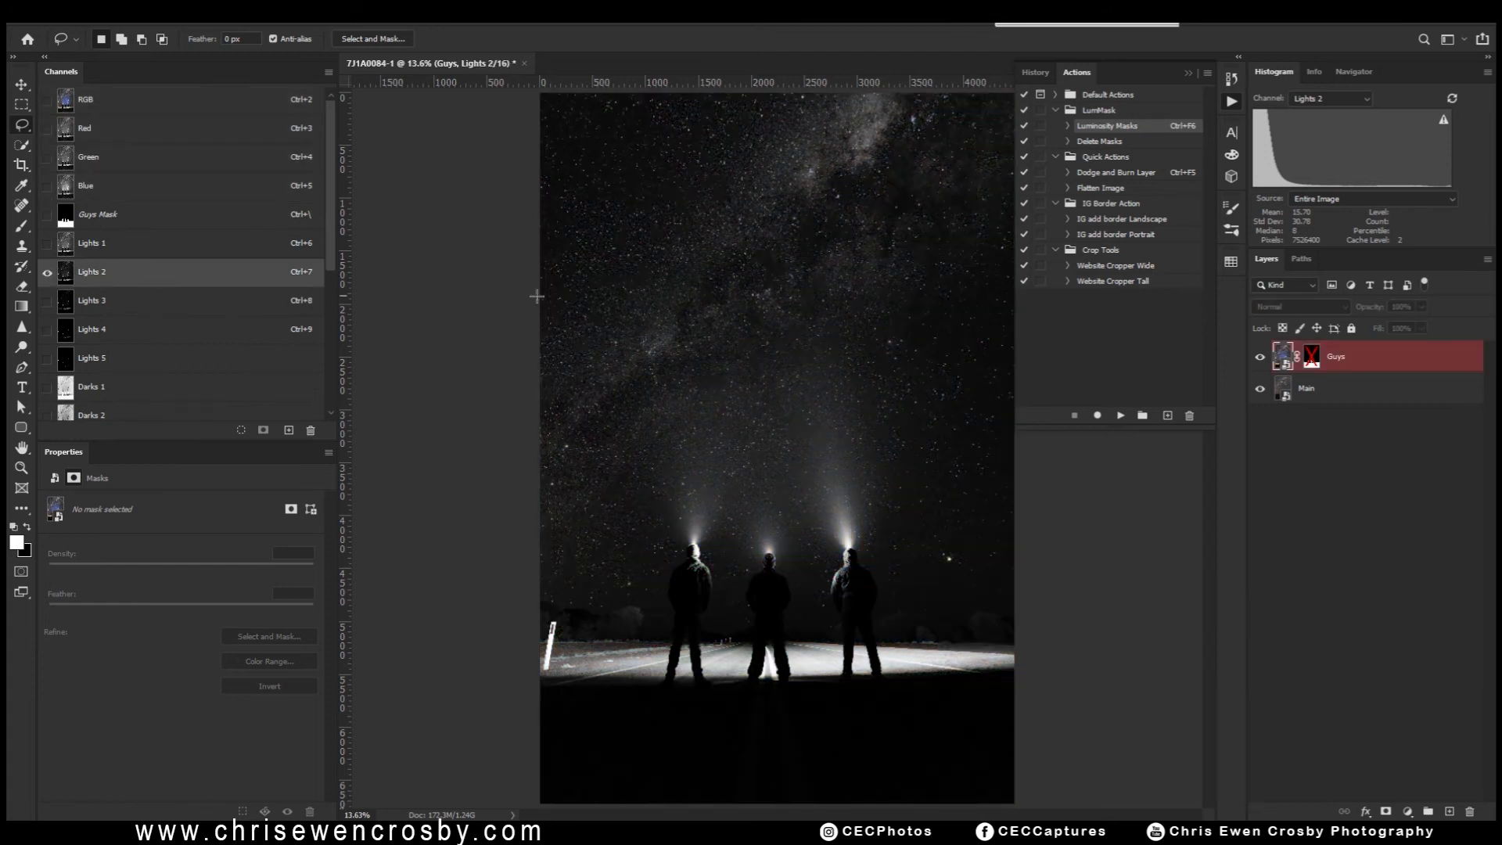
left_click(239, 431)
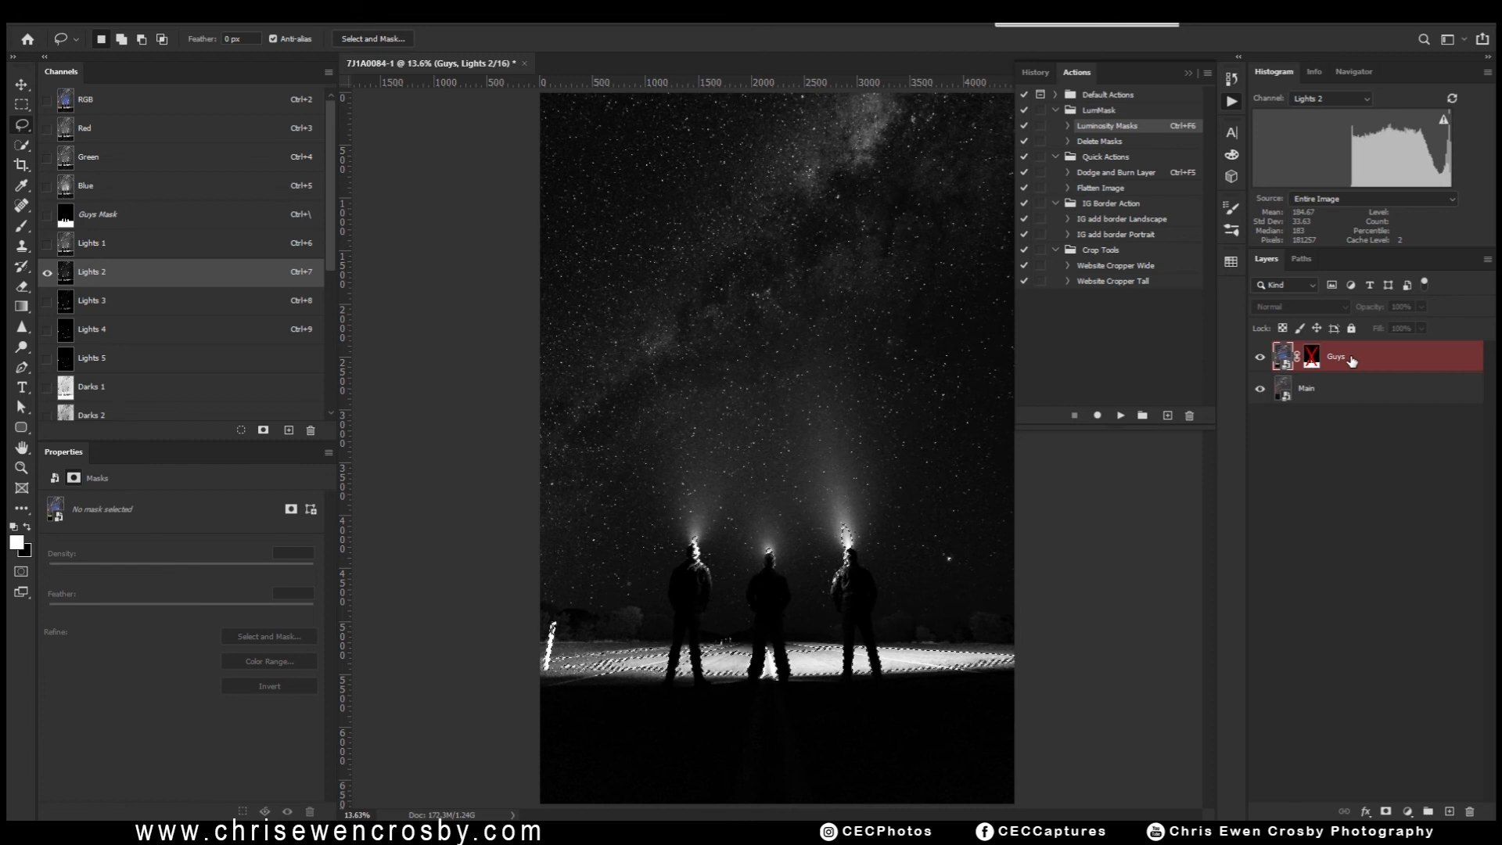
key("ctrl+d")
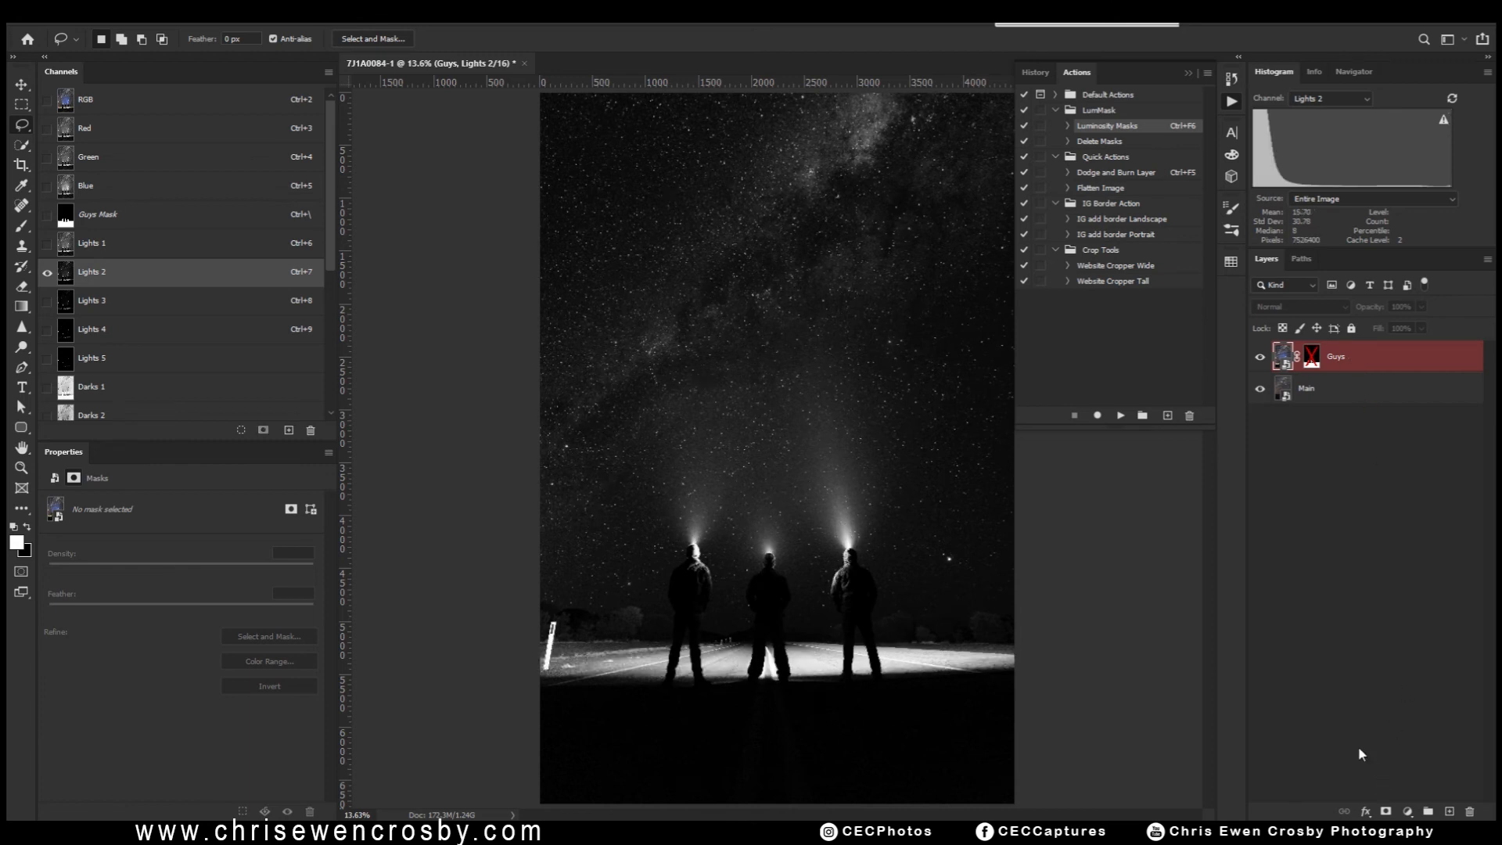
- Duplicate the Guys layer, hide the original, and re-enable the layer mask on the copy
key("ctrl+j")
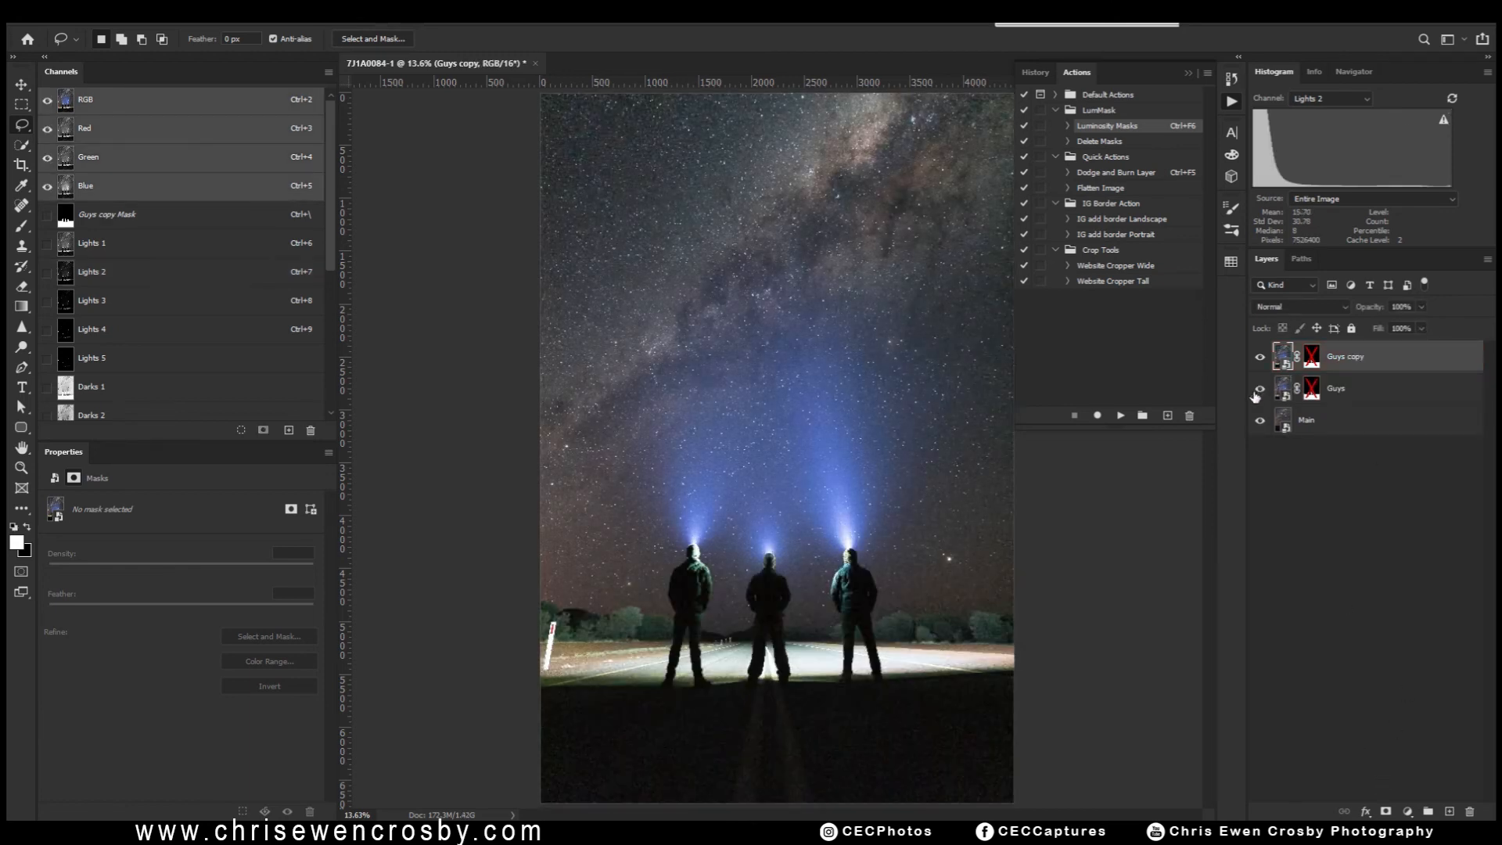
left_click(1313, 357)
key("ctrl+i")
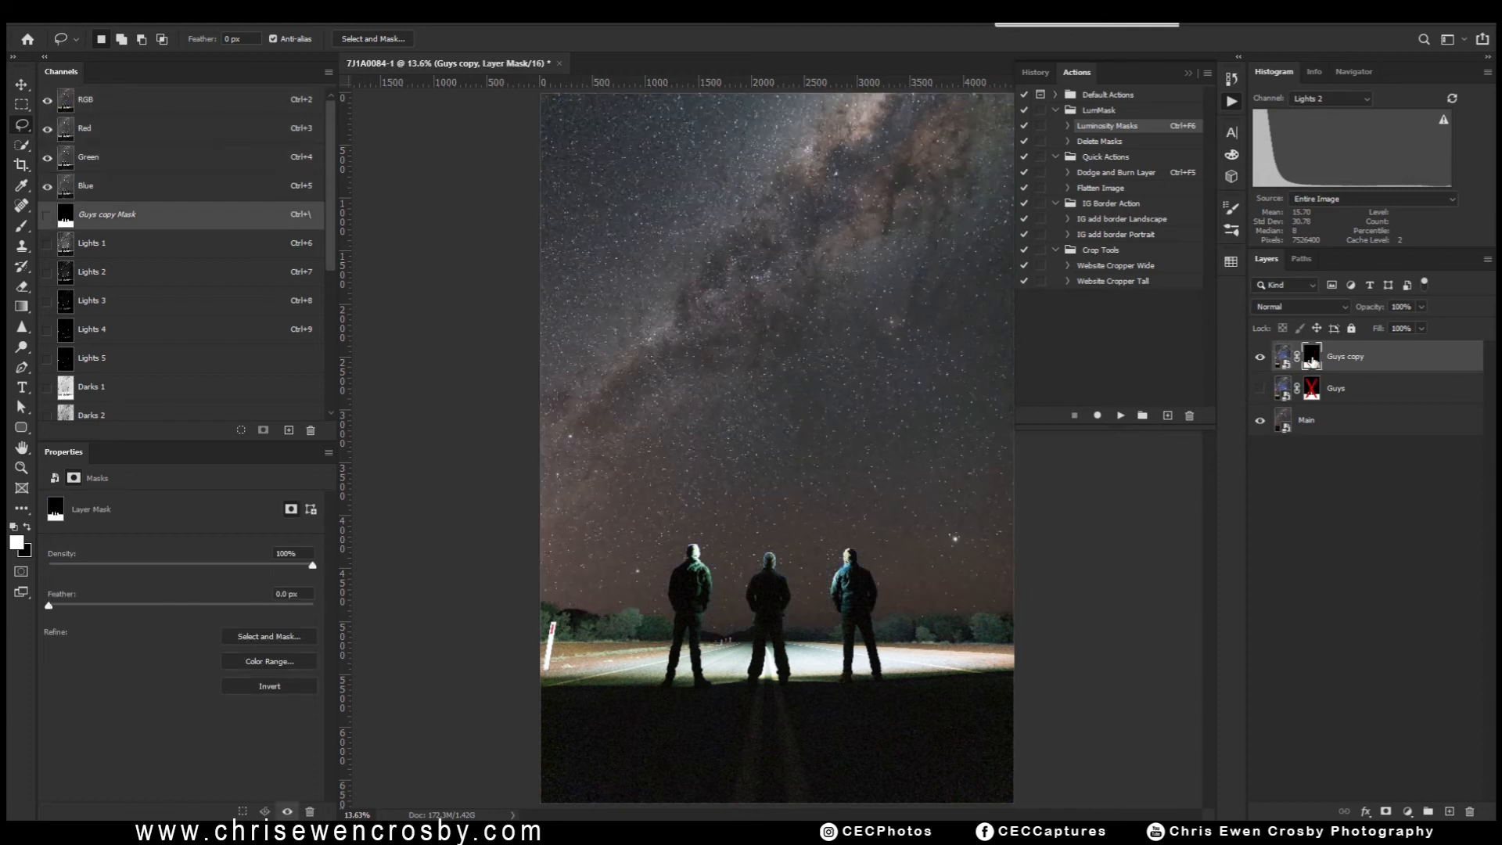
- Load the Lights 2 channel as a selection and brush white on the Guys copy mask to reveal the three headlamp beams
key("ctrl+alt+7")
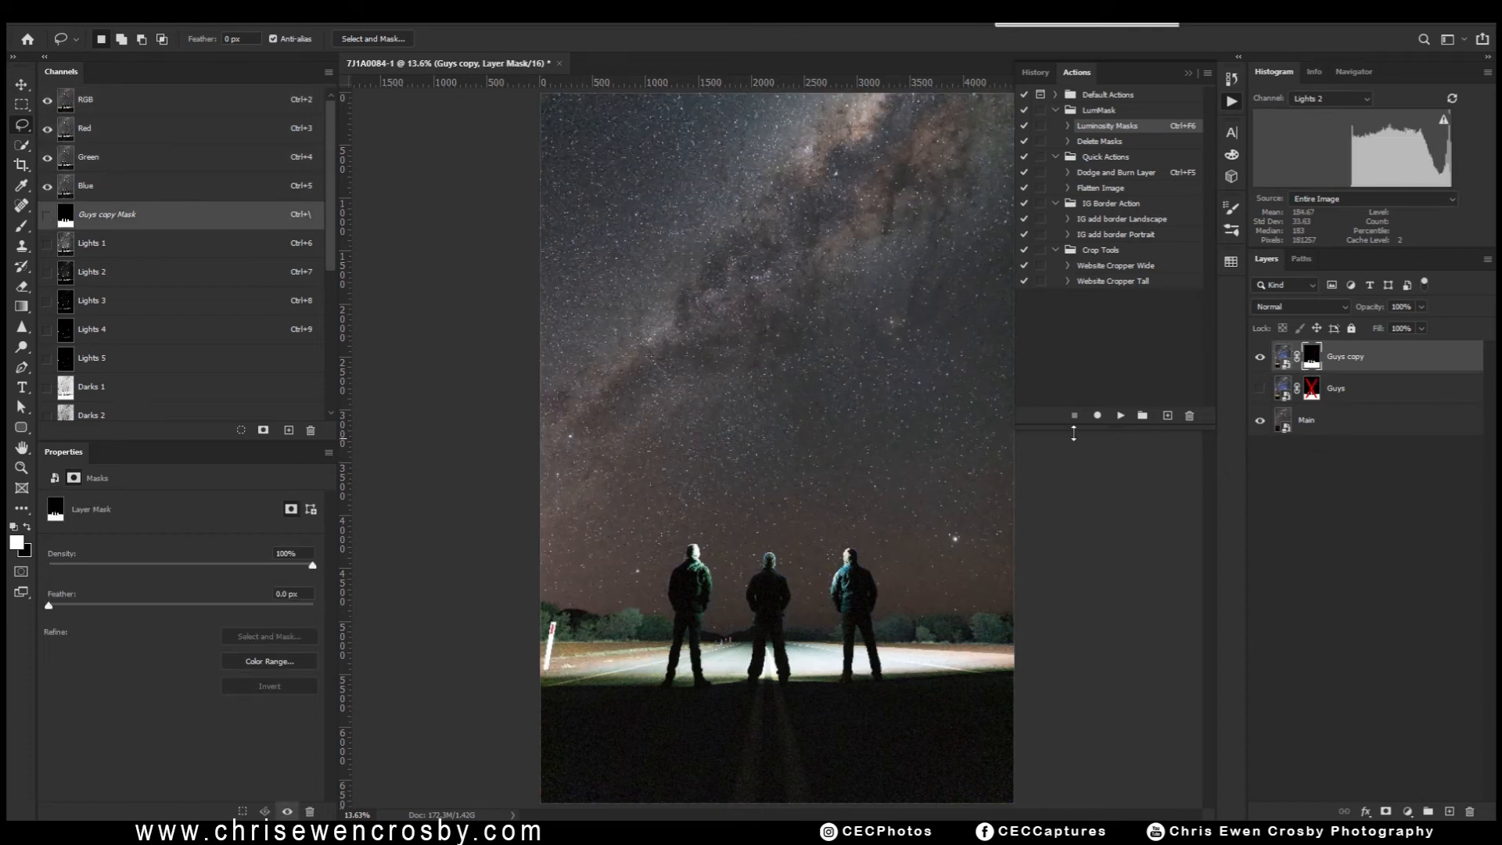
left_click(19, 228)
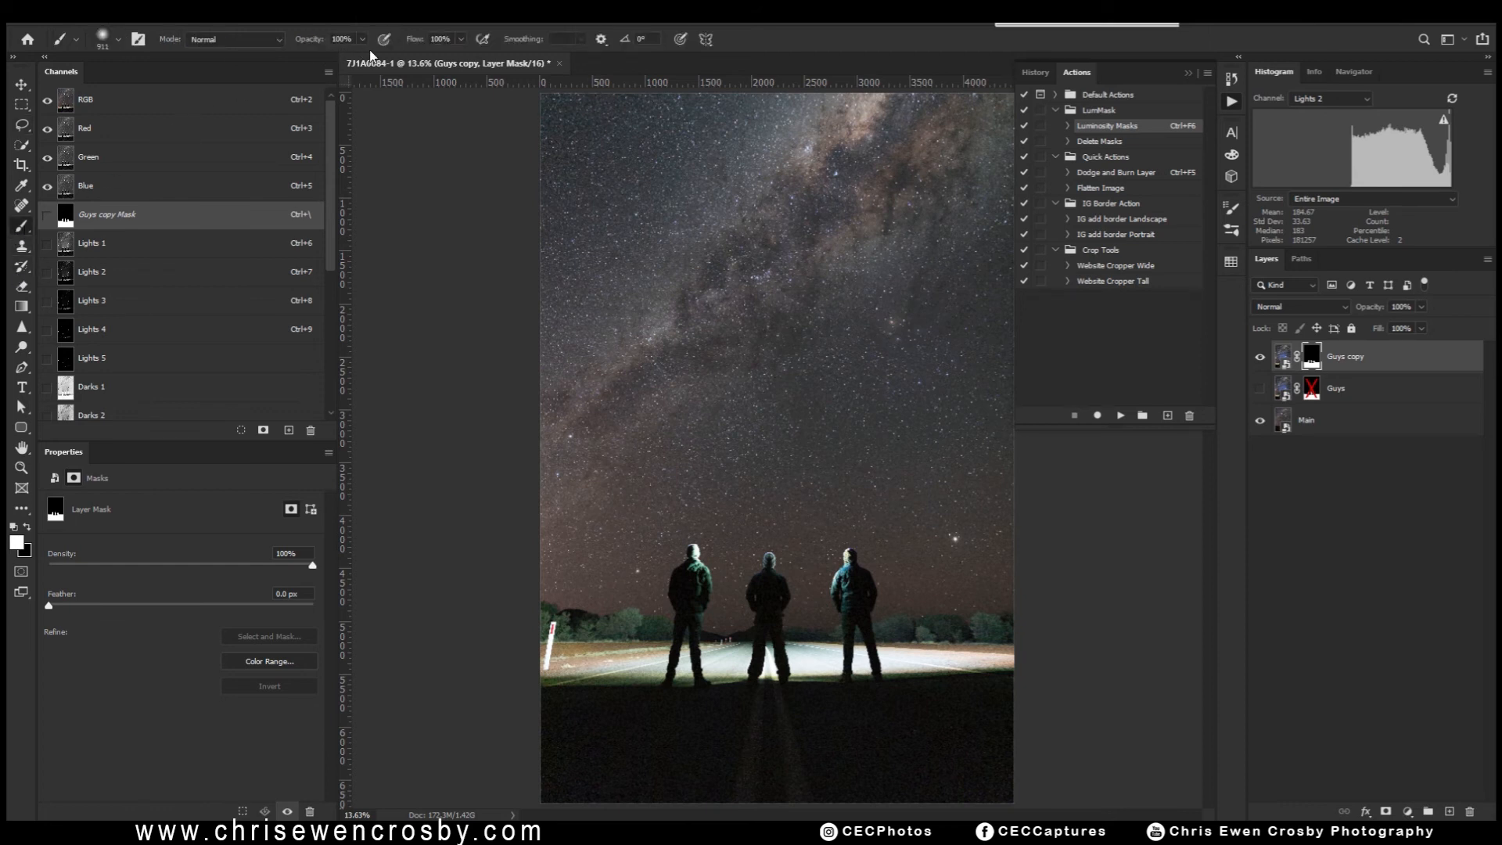
right_click(704, 549)
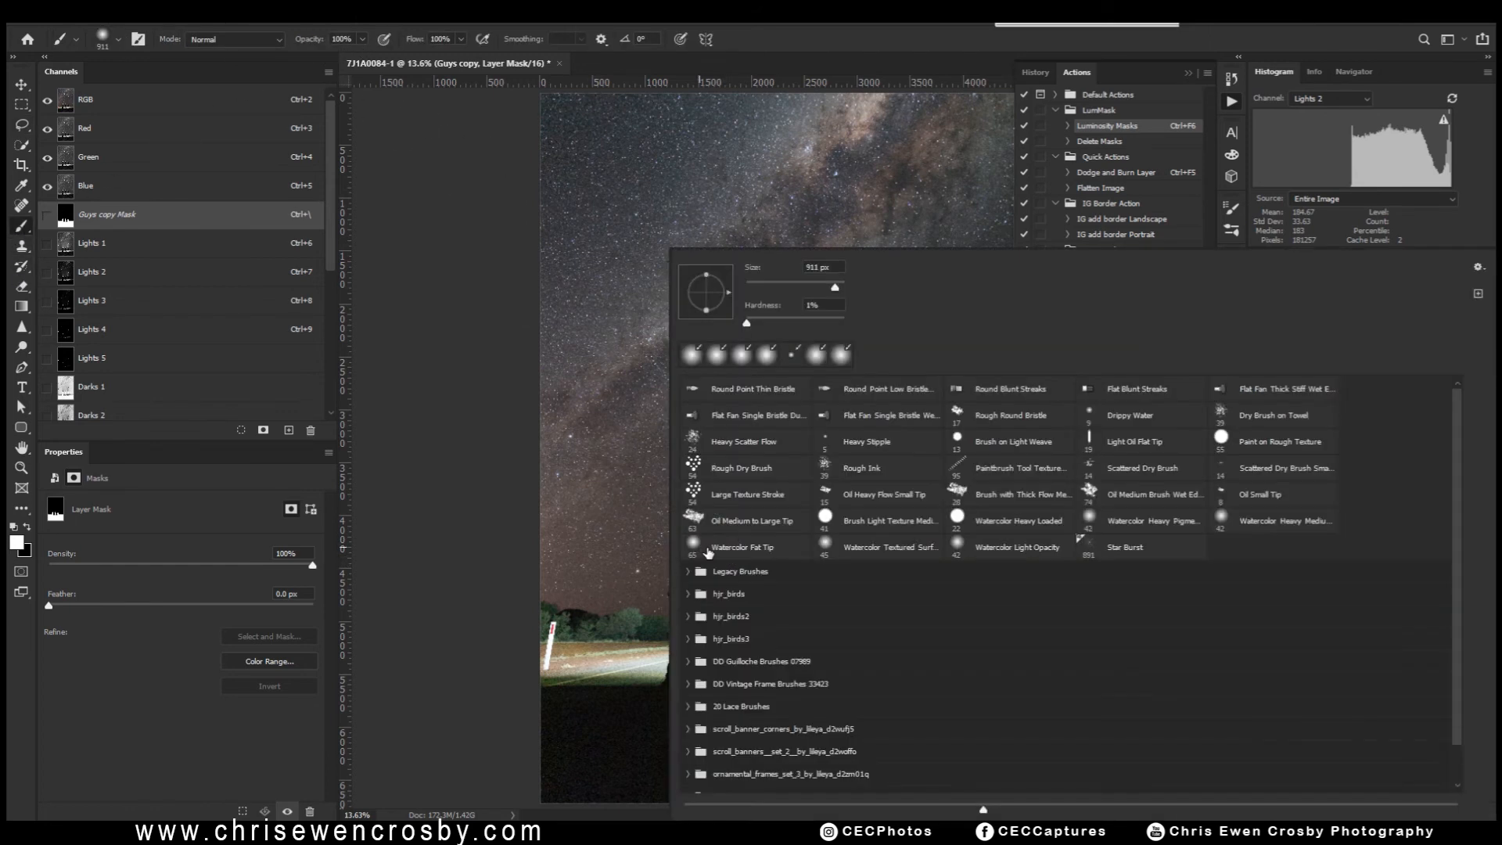
key("Escape")
mouse_move(690, 581)
left_mouse_down()
mouse_move(690, 547)
mouse_move(656, 505)
mouse_move(691, 510)
mouse_move(680, 541)
mouse_move(688, 495)
mouse_move(693, 554)
mouse_move(673, 519)
mouse_move(685, 466)
mouse_move(723, 491)
mouse_move(720, 518)
mouse_move(690, 540)
mouse_move(757, 543)
mouse_move(786, 516)
mouse_move(771, 557)
mouse_move(730, 487)
mouse_move(763, 547)
mouse_move(831, 501)
mouse_move(771, 548)
mouse_move(831, 501)
mouse_move(841, 532)
mouse_move(862, 453)
left_mouse_up()
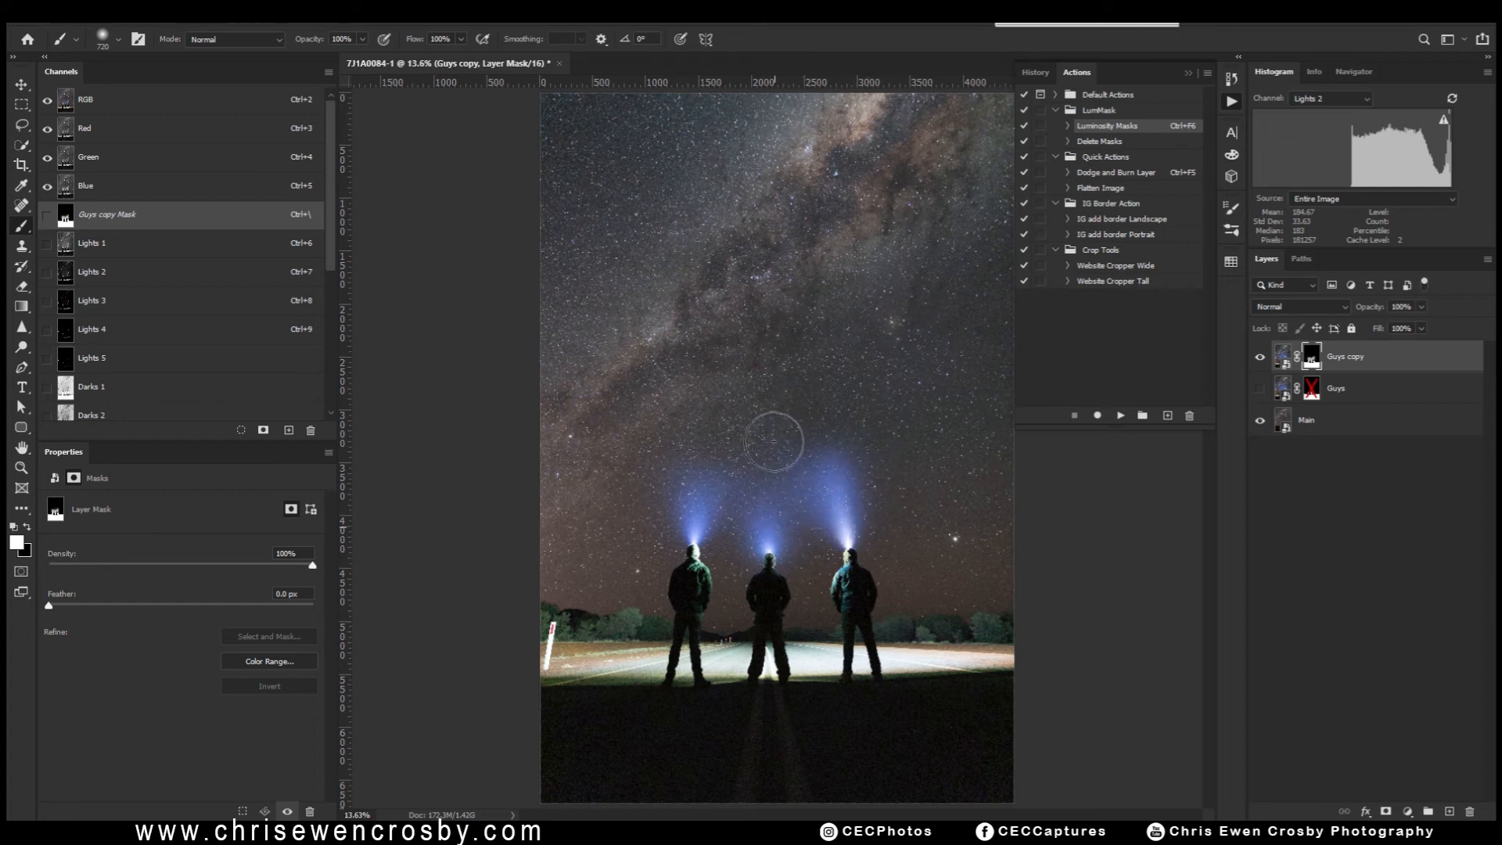
- Build up the beams with more white strokes on the Guys copy mask, extending the glow higher into the sky
mouse_move(838, 493)
left_mouse_down()
mouse_move(807, 524)
mouse_move(852, 492)
mouse_move(834, 437)
mouse_move(831, 455)
mouse_move(838, 440)
mouse_move(874, 463)
mouse_move(858, 463)
mouse_move(853, 540)
left_mouse_up()
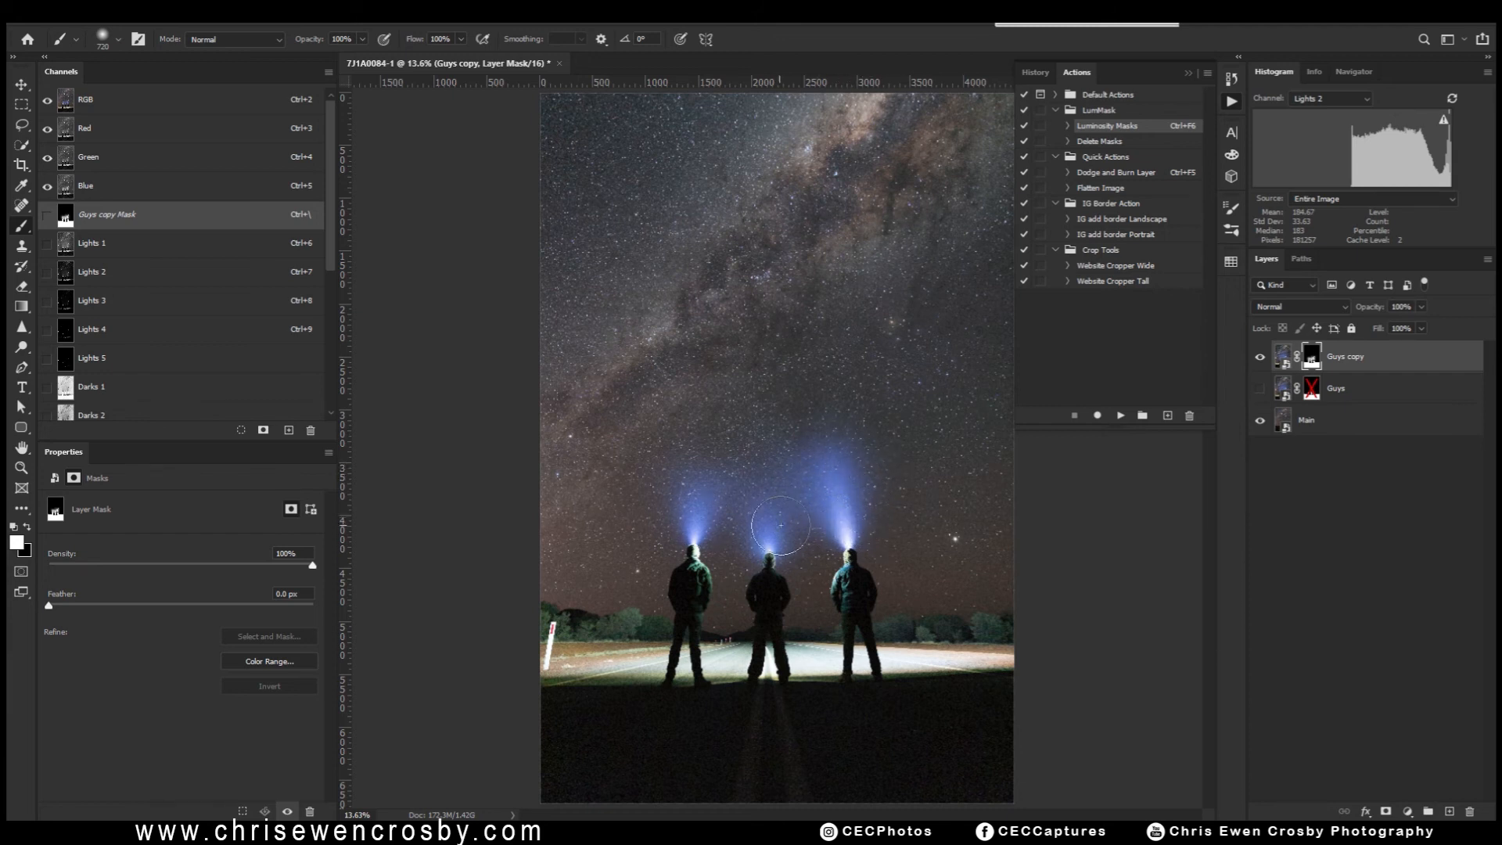
left_click_drag(684, 485, 728, 491)
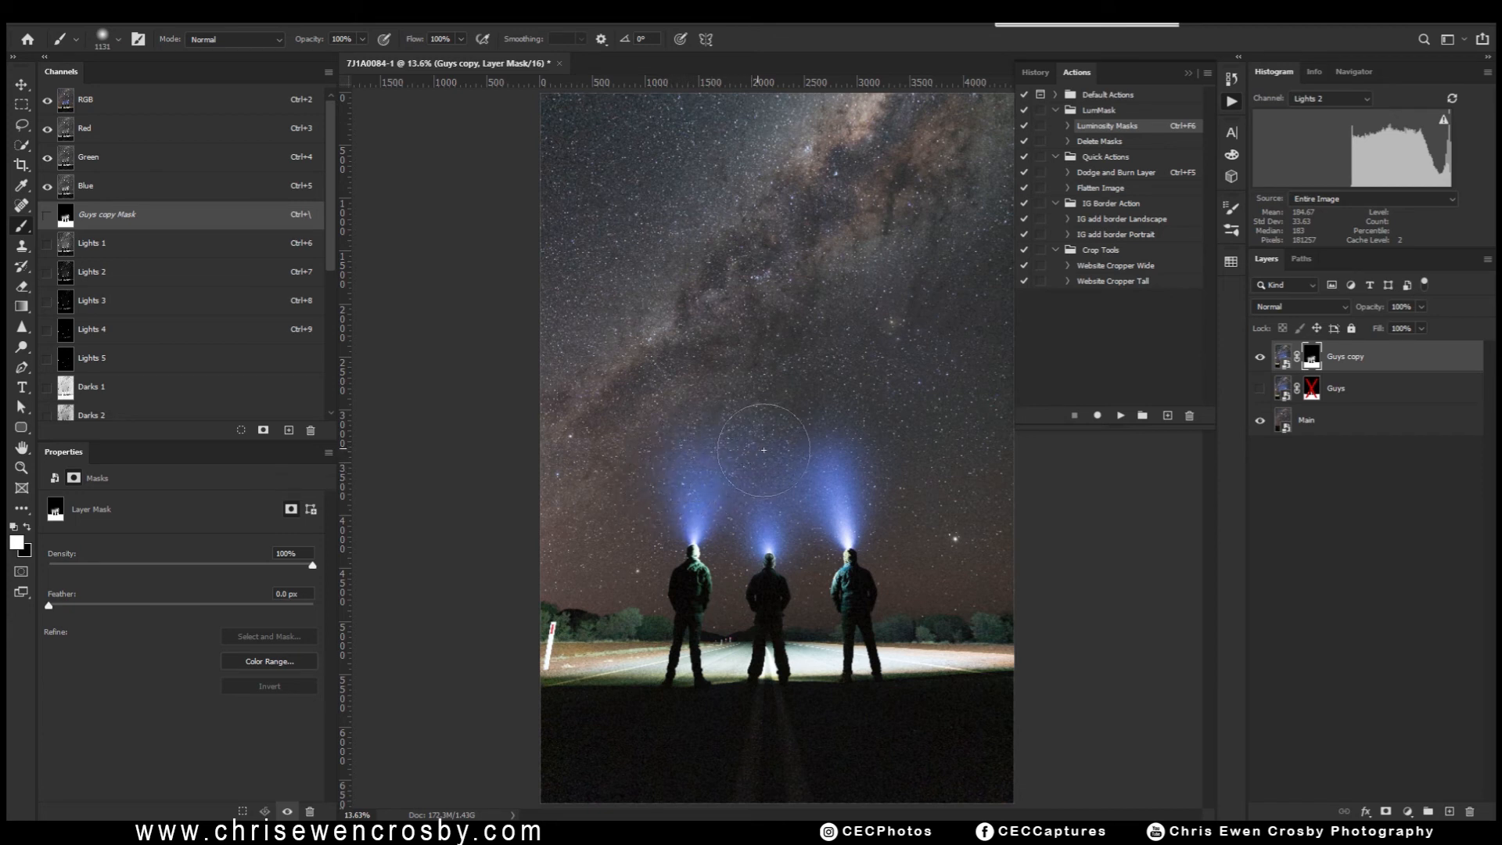
left_click(801, 429)
left_click(810, 415)
left_click_drag(791, 396, 791, 403)
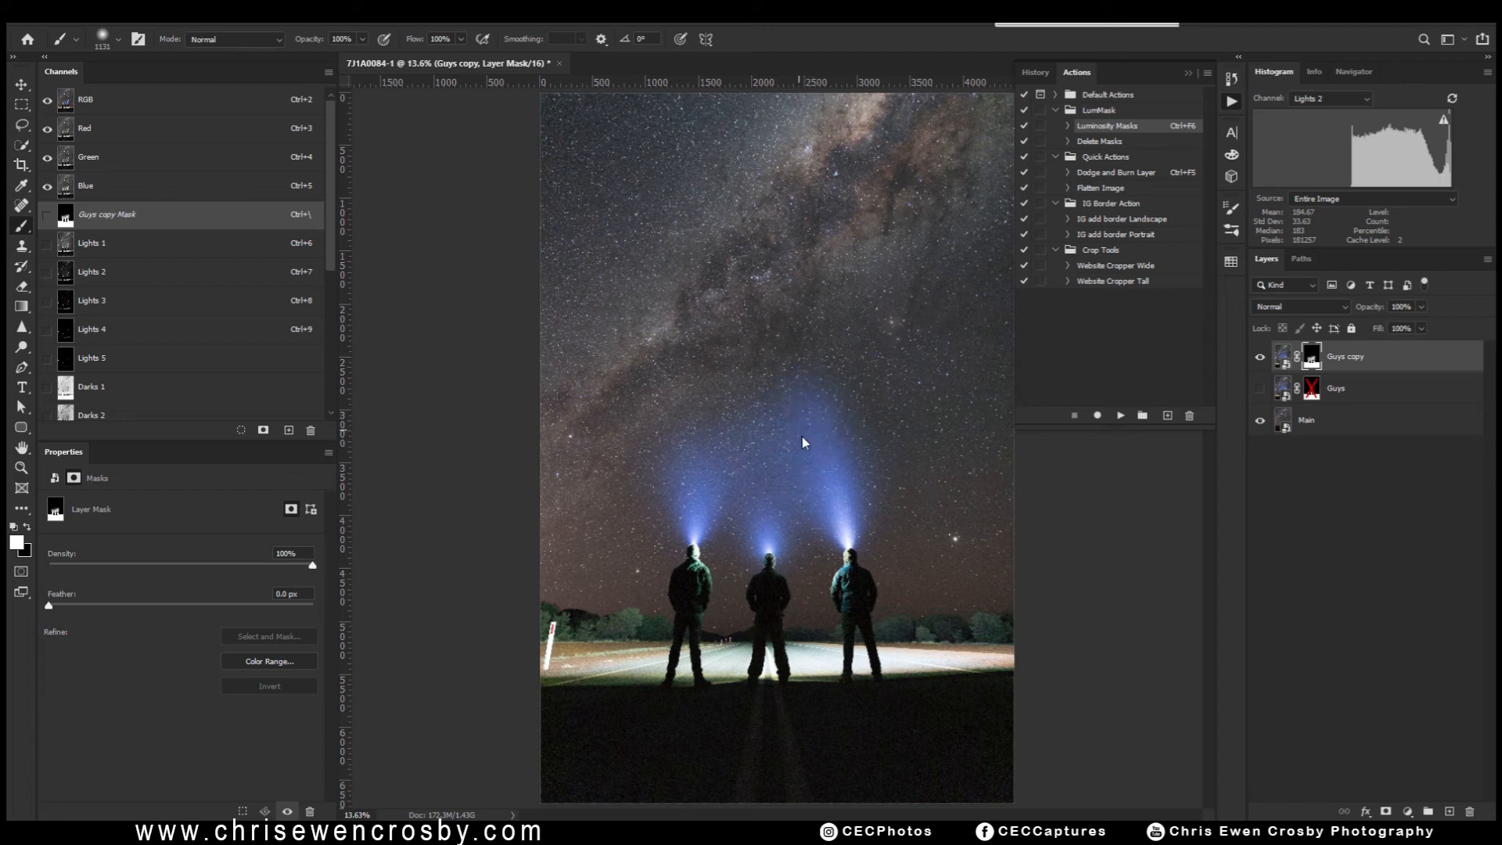
left_click(676, 481)
- Check the full beams with the Guys copy mask temporarily disabled, and paint more white between the outer and middle beams
left_click(1309, 363, "shift")
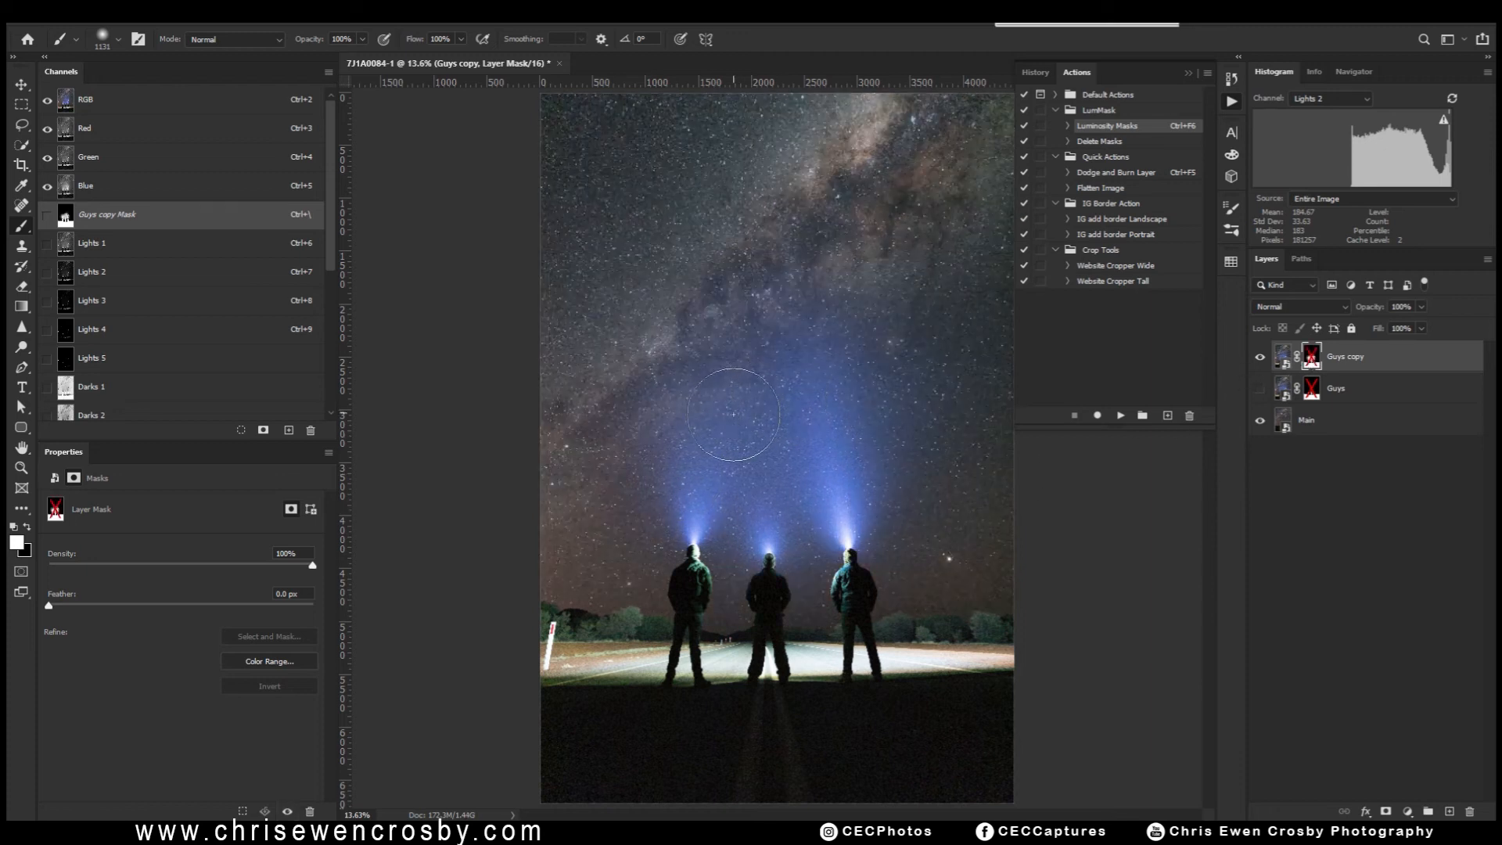
left_click(1312, 360, "shift")
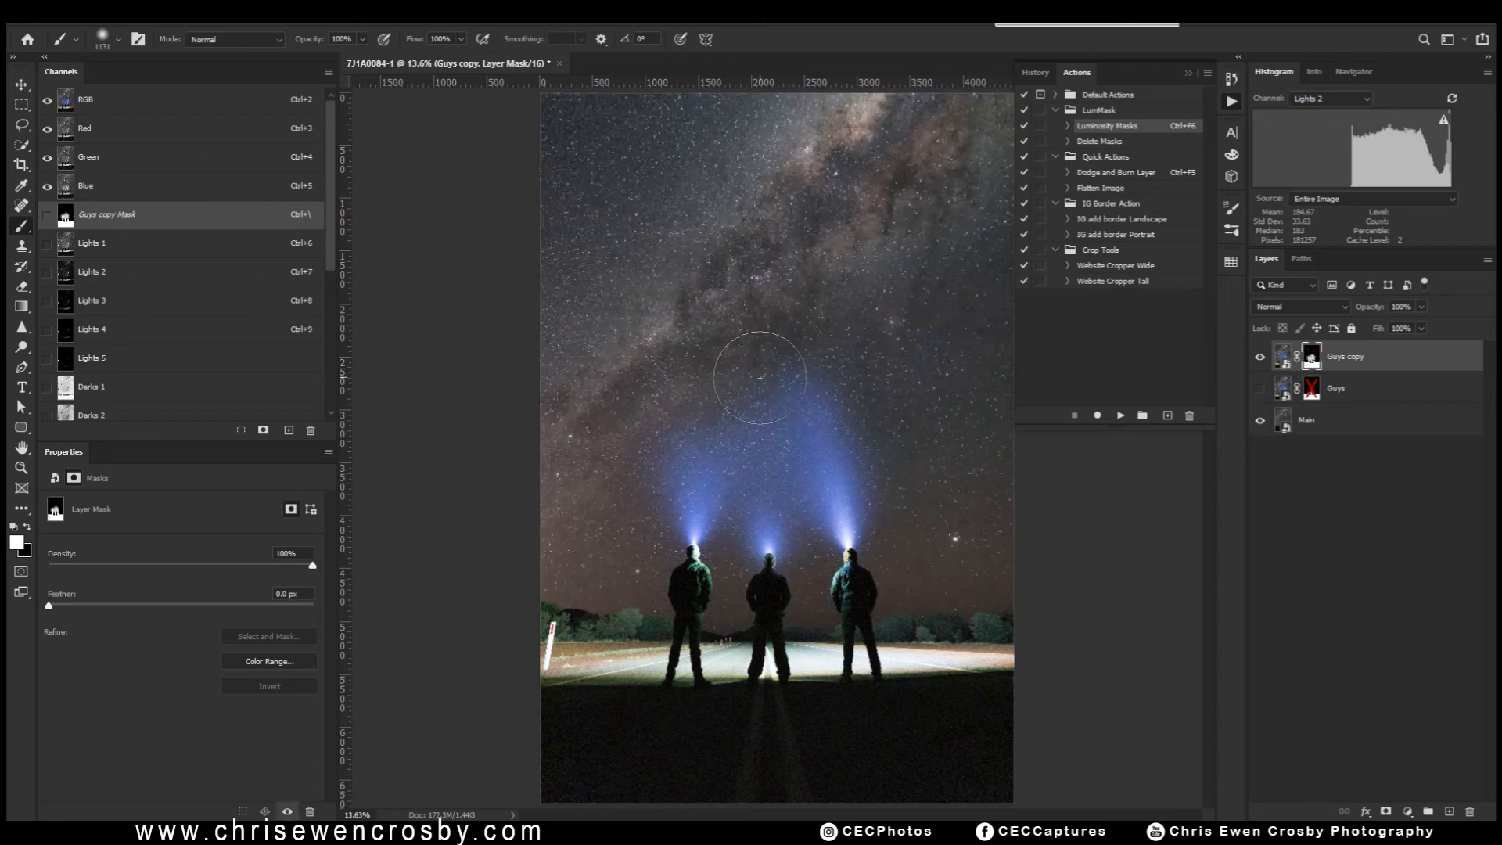
left_click_drag(739, 429, 724, 429)
key("z")
mouse_move(756, 485)
left_mouse_down()
mouse_move(861, 489)
mouse_move(751, 489)
left_mouse_up()
key("b")
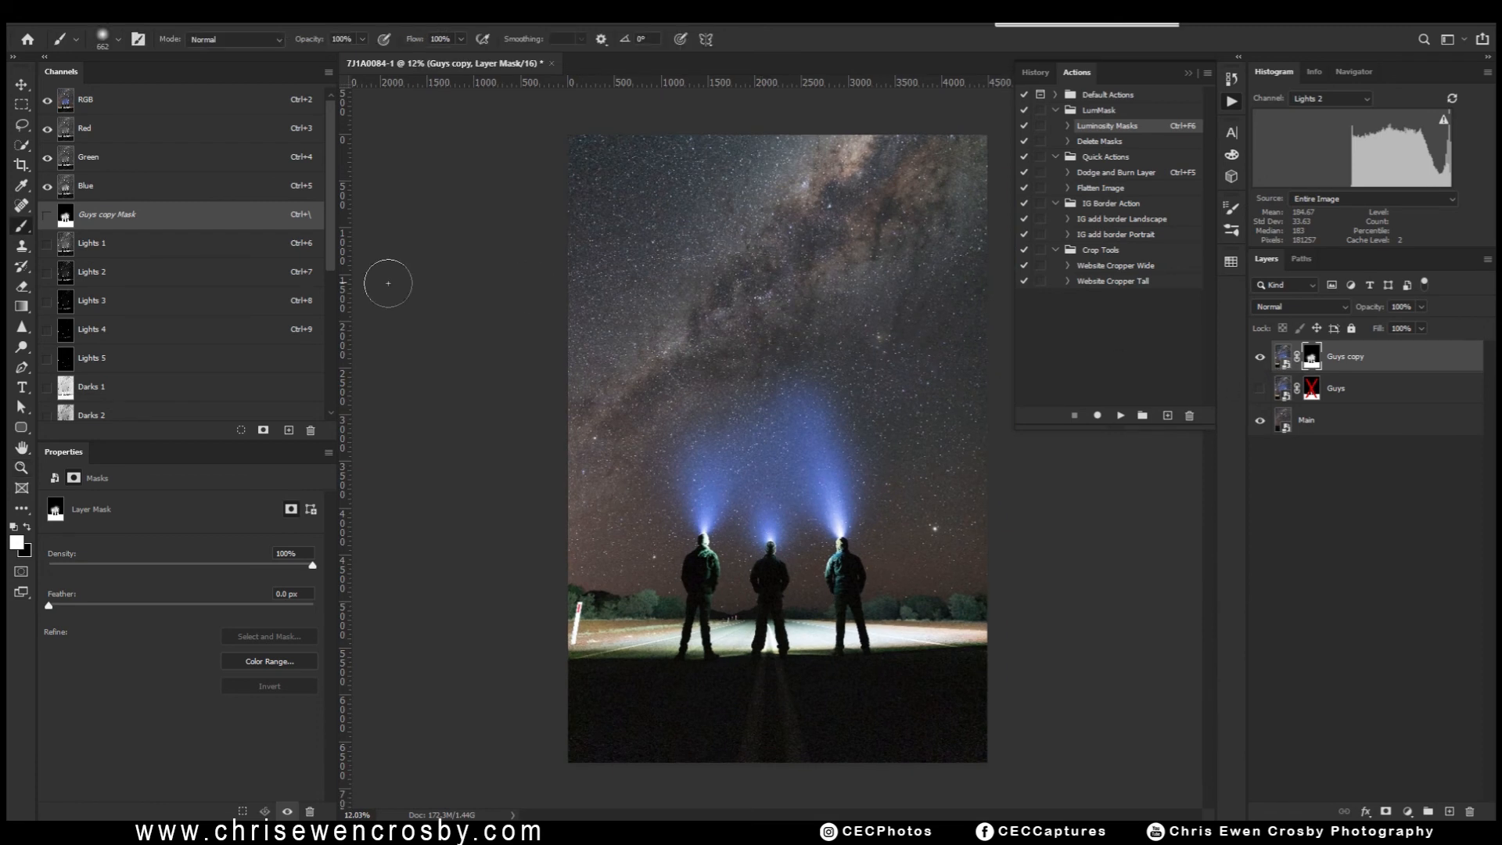
- Compare the Darks 2, 3 and 4 channels, load Darks 4 as a selection, and show the colour composite with selection edges hidden
left_click_drag(333, 255, 341, 353)
left_click(121, 283)
left_click(129, 240)
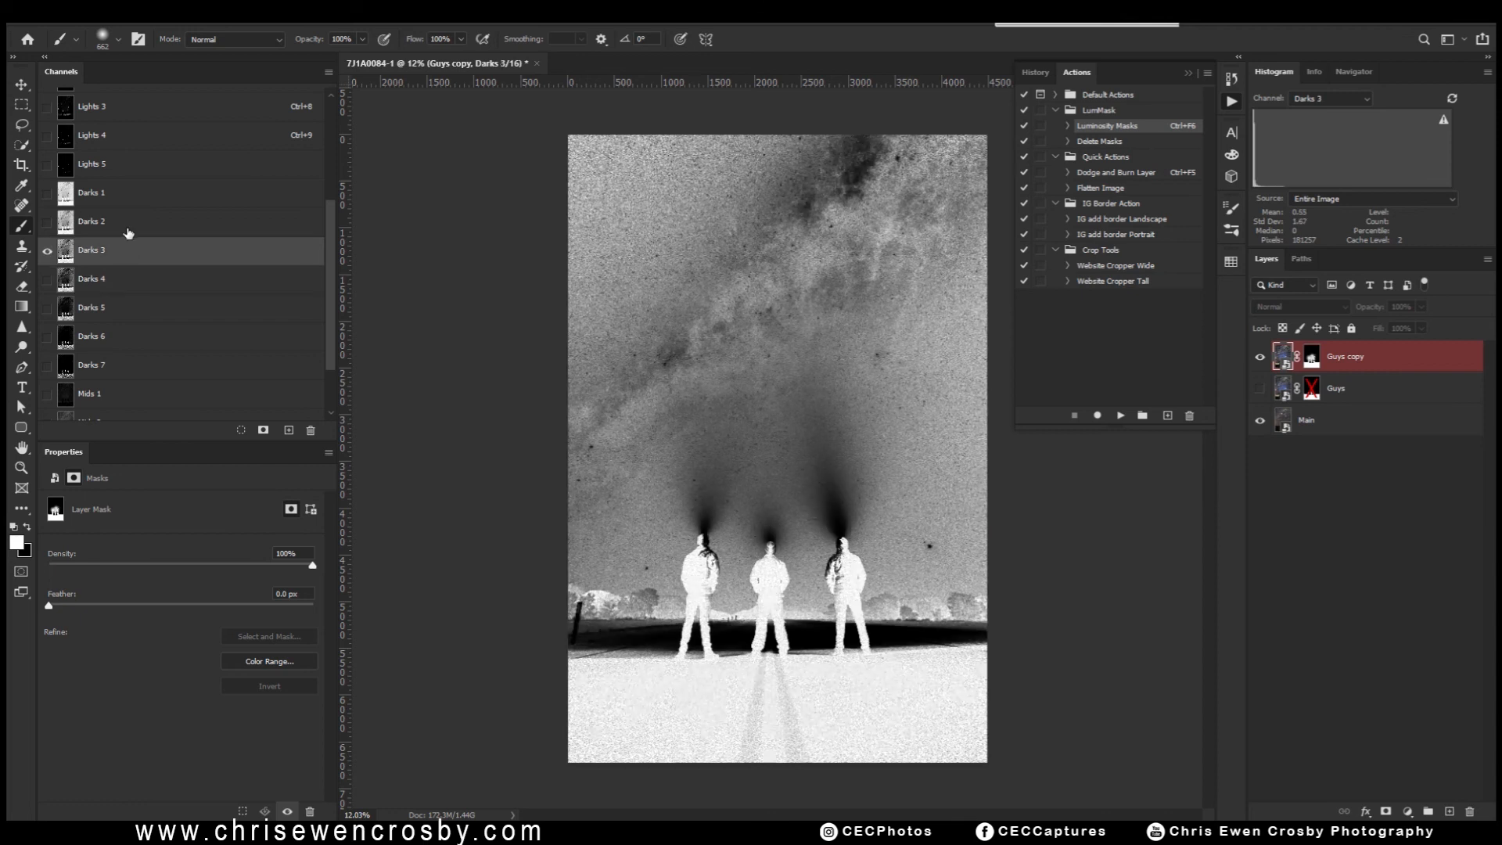
left_click(129, 227)
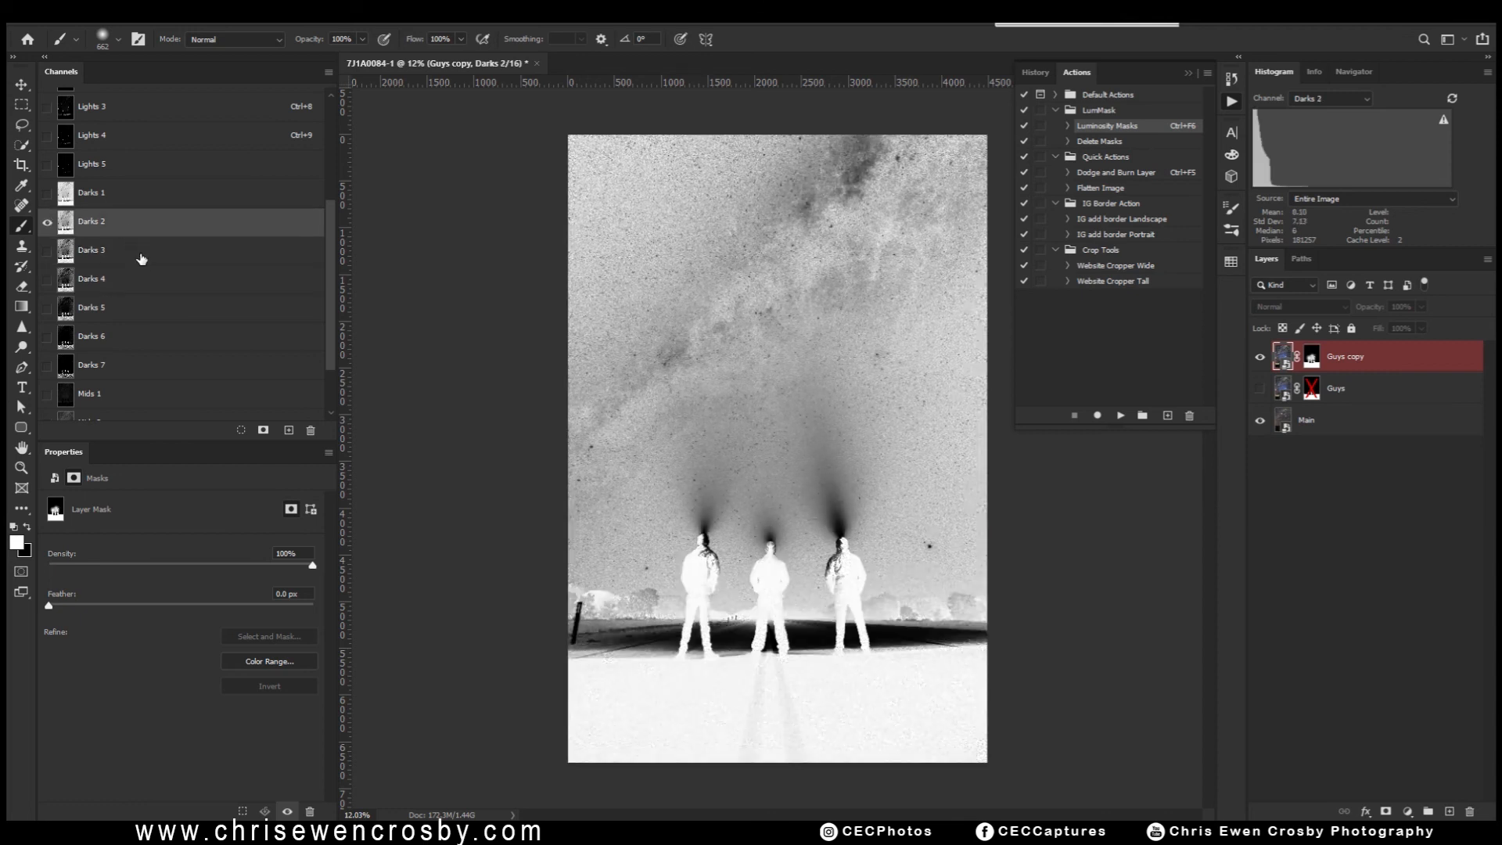
left_click(142, 259)
left_click(143, 283)
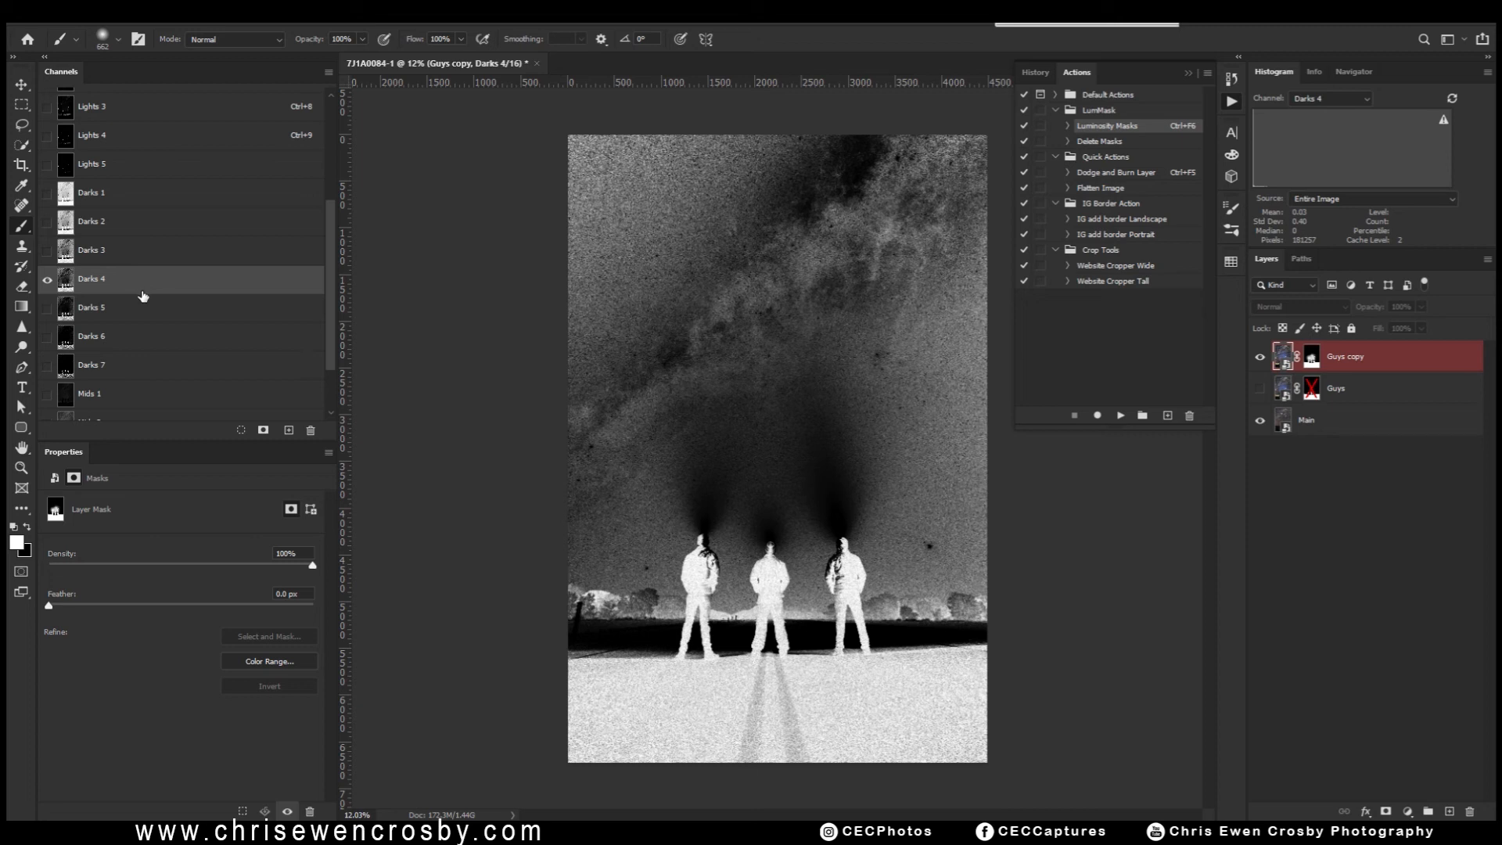
left_click(241, 432)
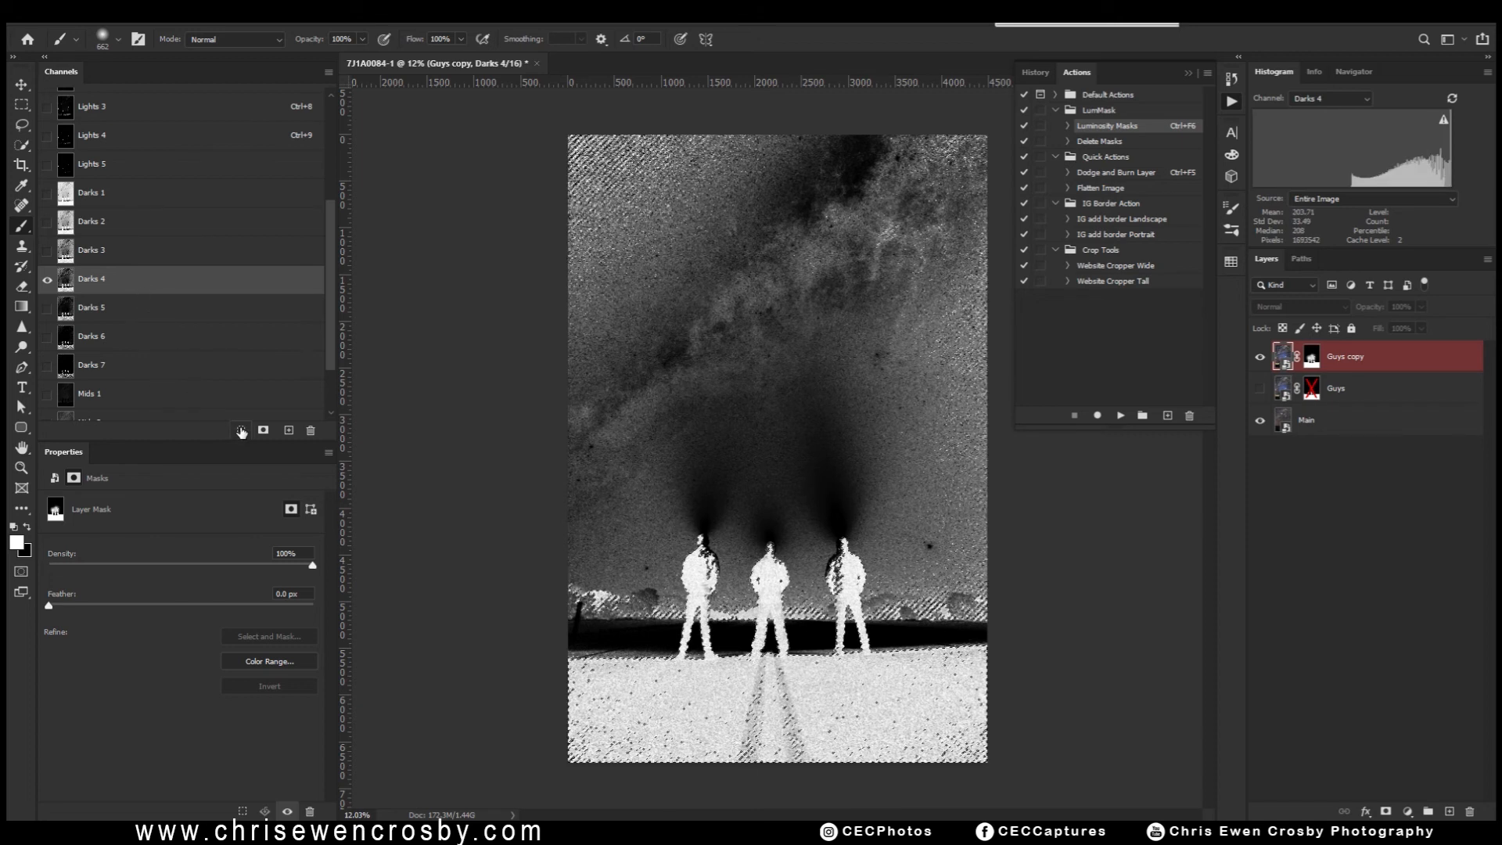
key("ctrl+2")
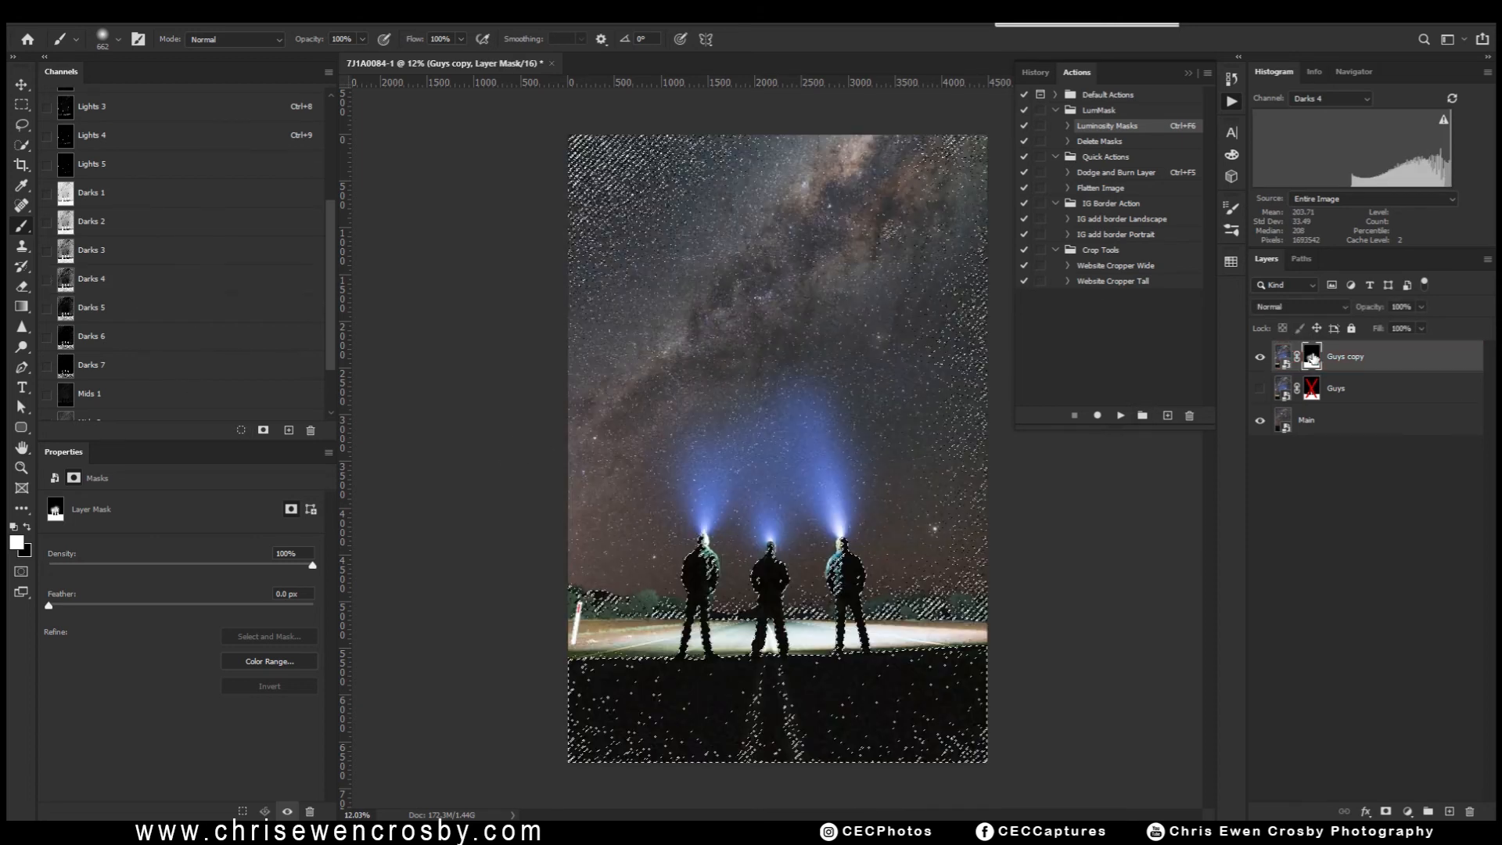
key("ctrl+h")
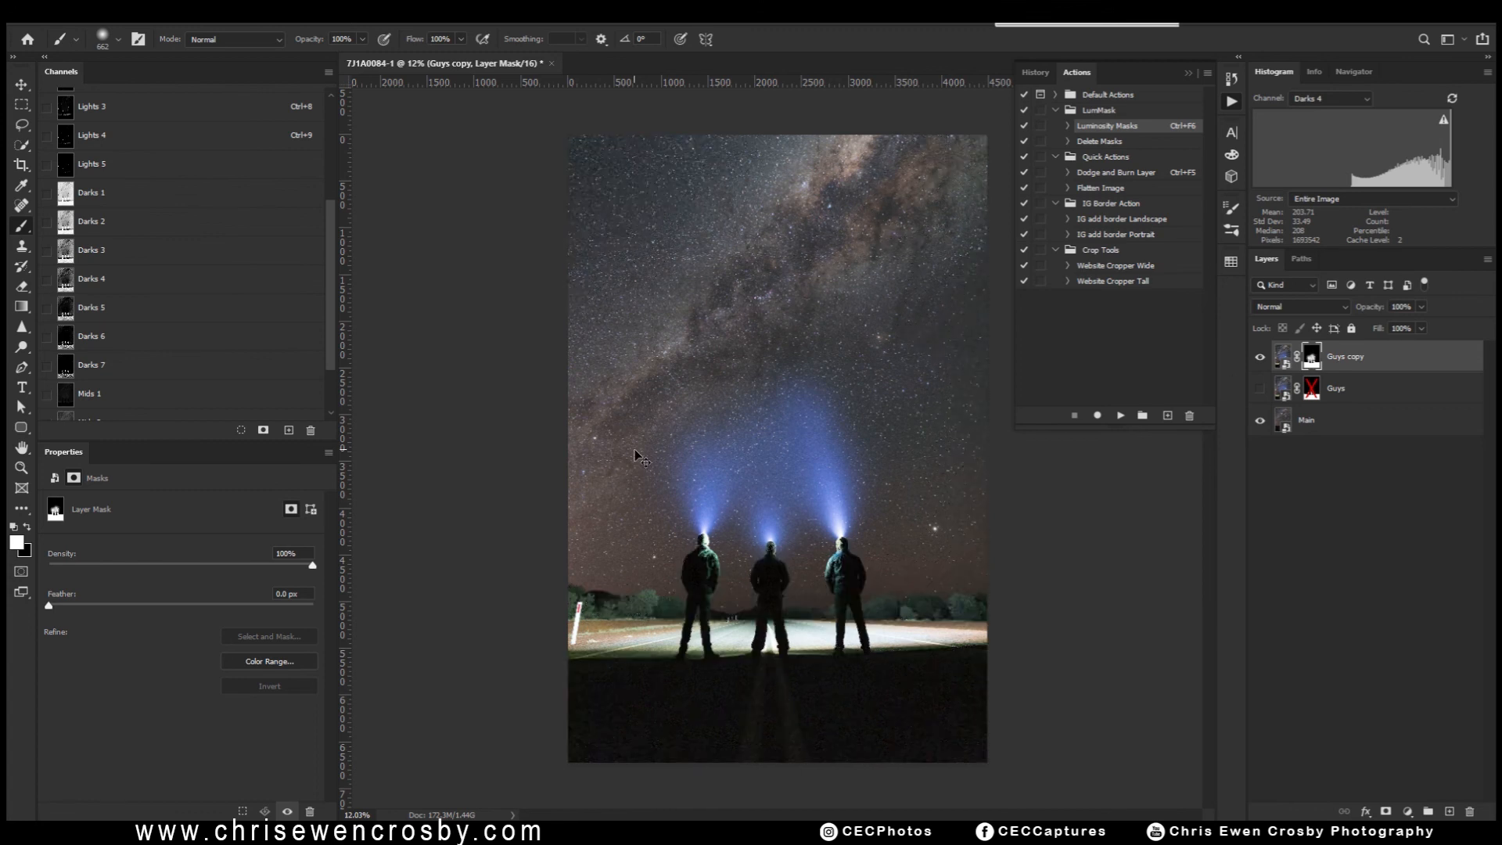
- Paint black on the Guys copy mask through the Darks 4 selection to clean the sky around the beams, comparing with the layer hidden
left_click(28, 528)
left_click_drag(713, 437, 740, 444)
left_click(1260, 360)
left_click(1260, 360)
left_click(1260, 360)
left_click(1260, 359)
left_click(1259, 360)
left_click(1259, 359)
- Touch up the mask in black near the upper edge of the beams and enlarge the soft brush to 2257 px
left_click_drag(885, 393, 855, 402)
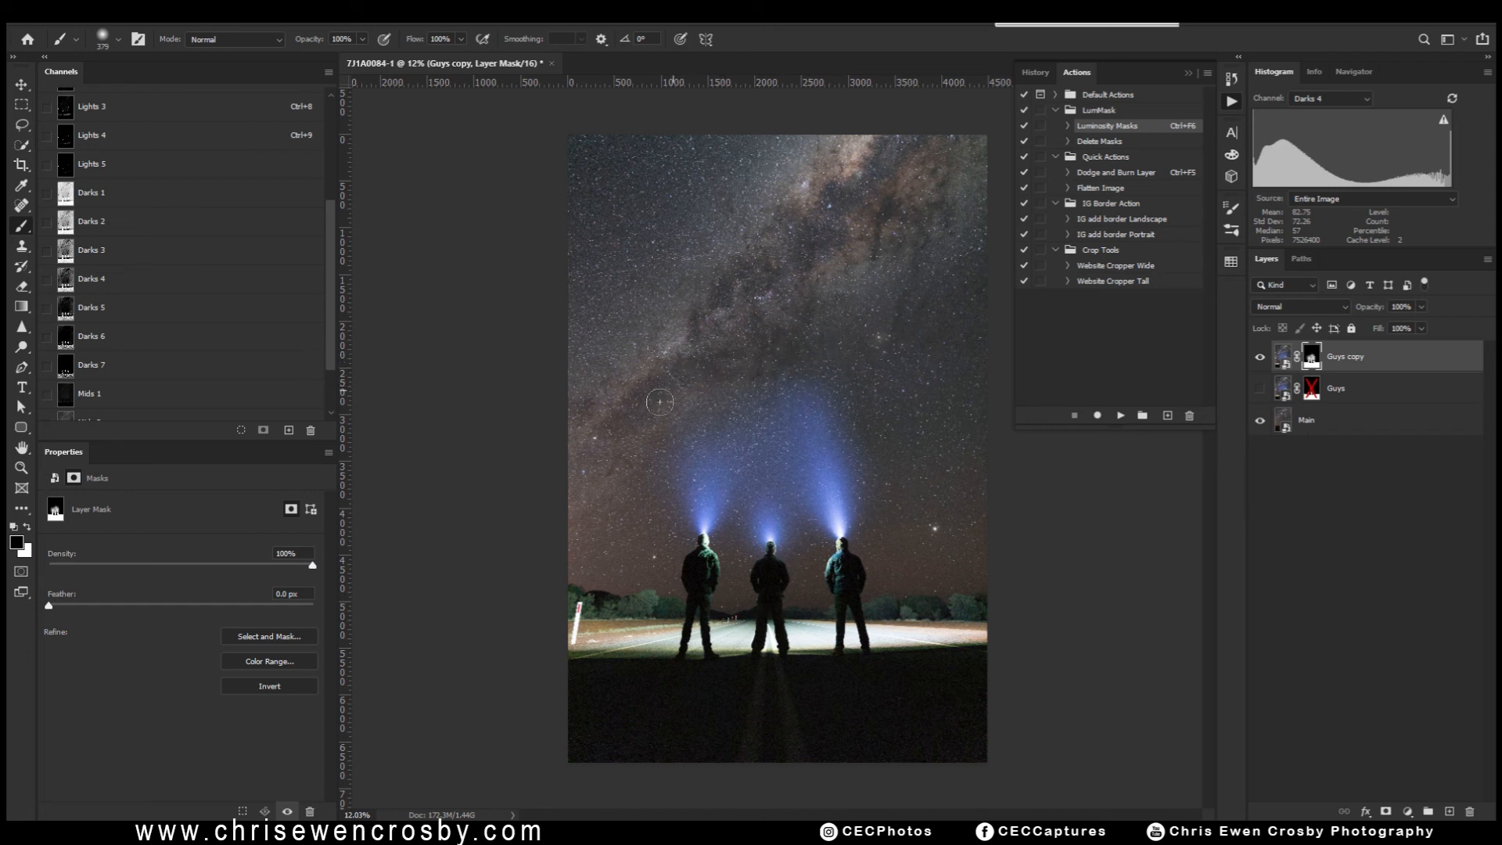
right_click(691, 366, "alt")
left_click_drag(691, 366, 706, 361)
- Compare the composite with and without the Guys copy layer by toggling its visibility repeatedly
left_click(1259, 360)
left_click(1260, 362)
left_click(1259, 361)
left_click(1260, 361)
left_click(1259, 362)
left_click(1259, 361)
left_click(1260, 362)
left_click(1259, 362)
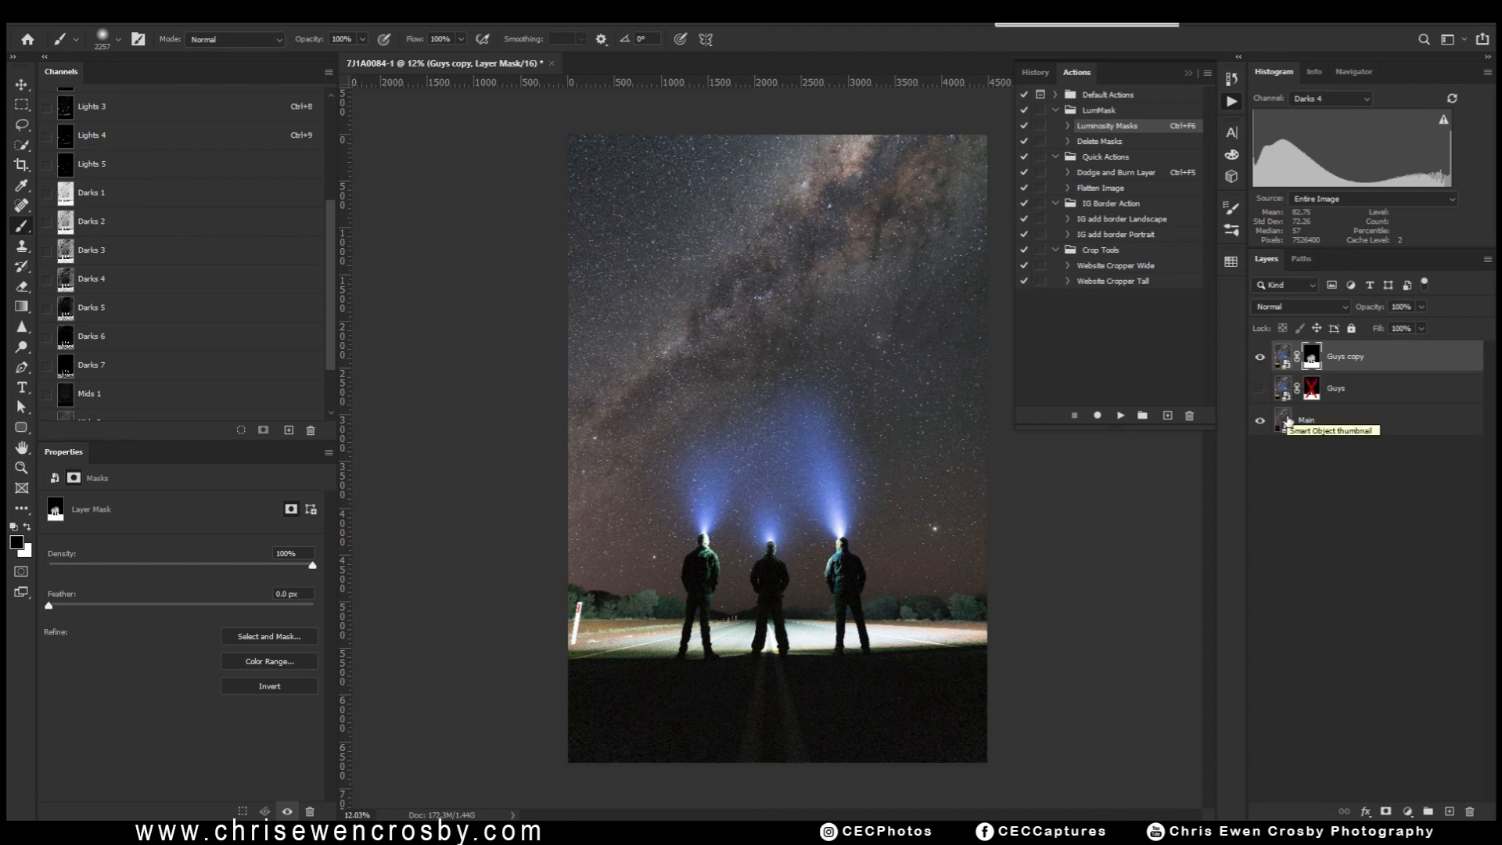
- Add two new empty layers above the Guys copy layer
key("F5")
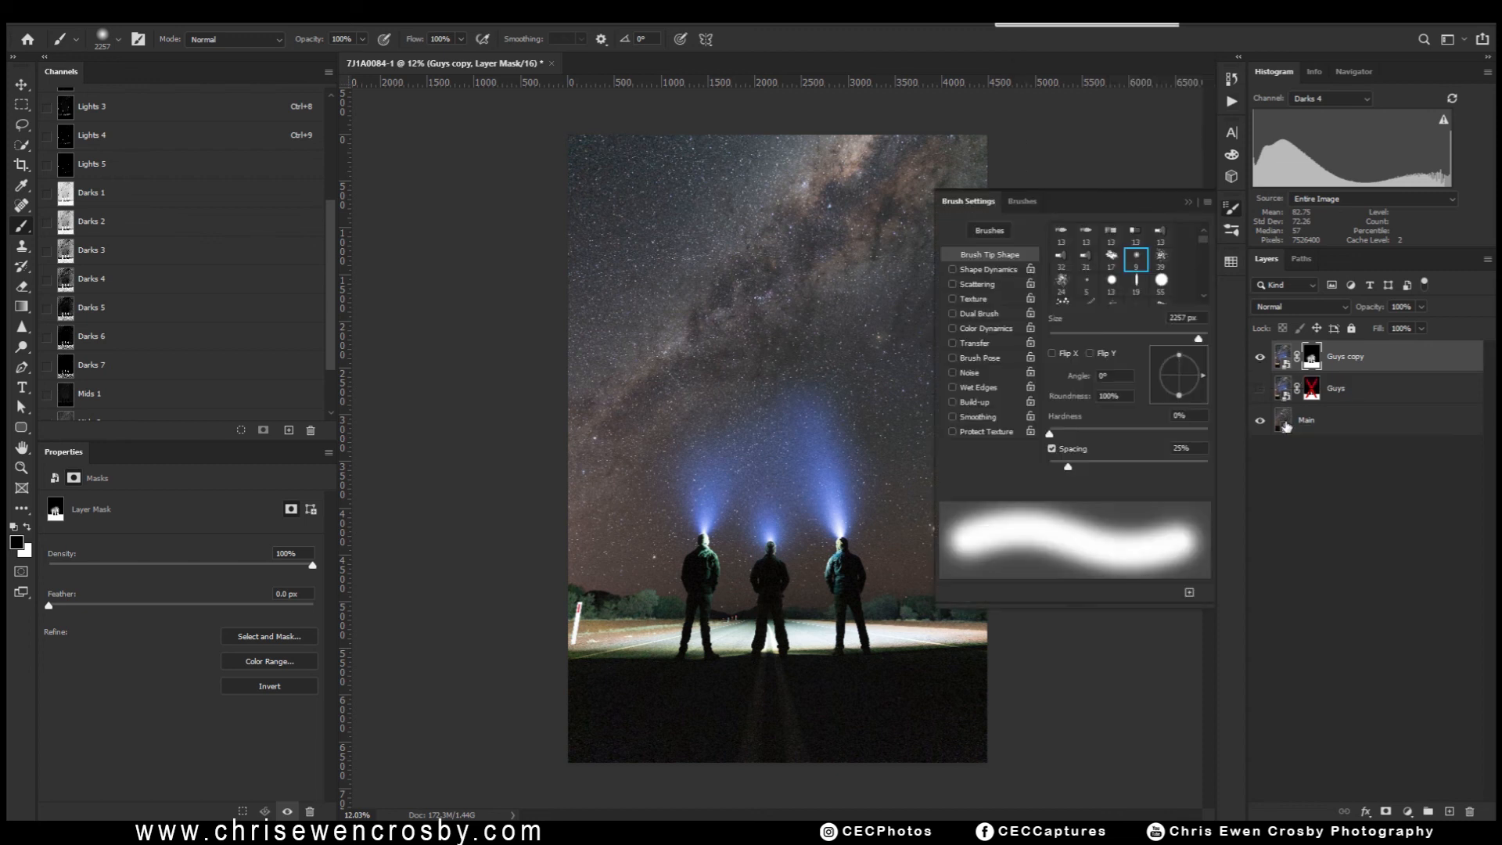
key("F5")
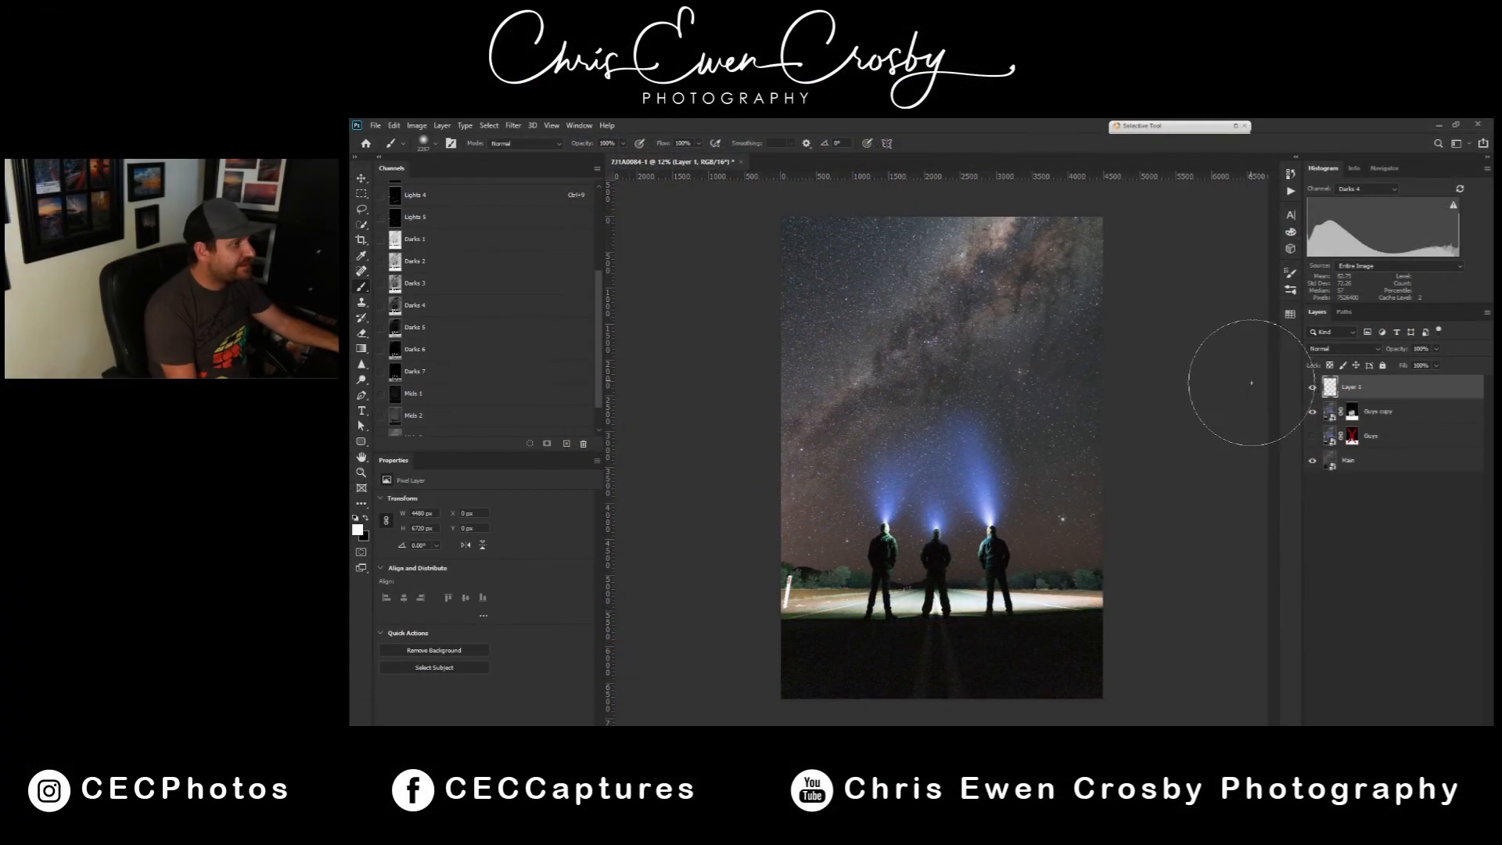
key("ctrl+shift+alt+n")
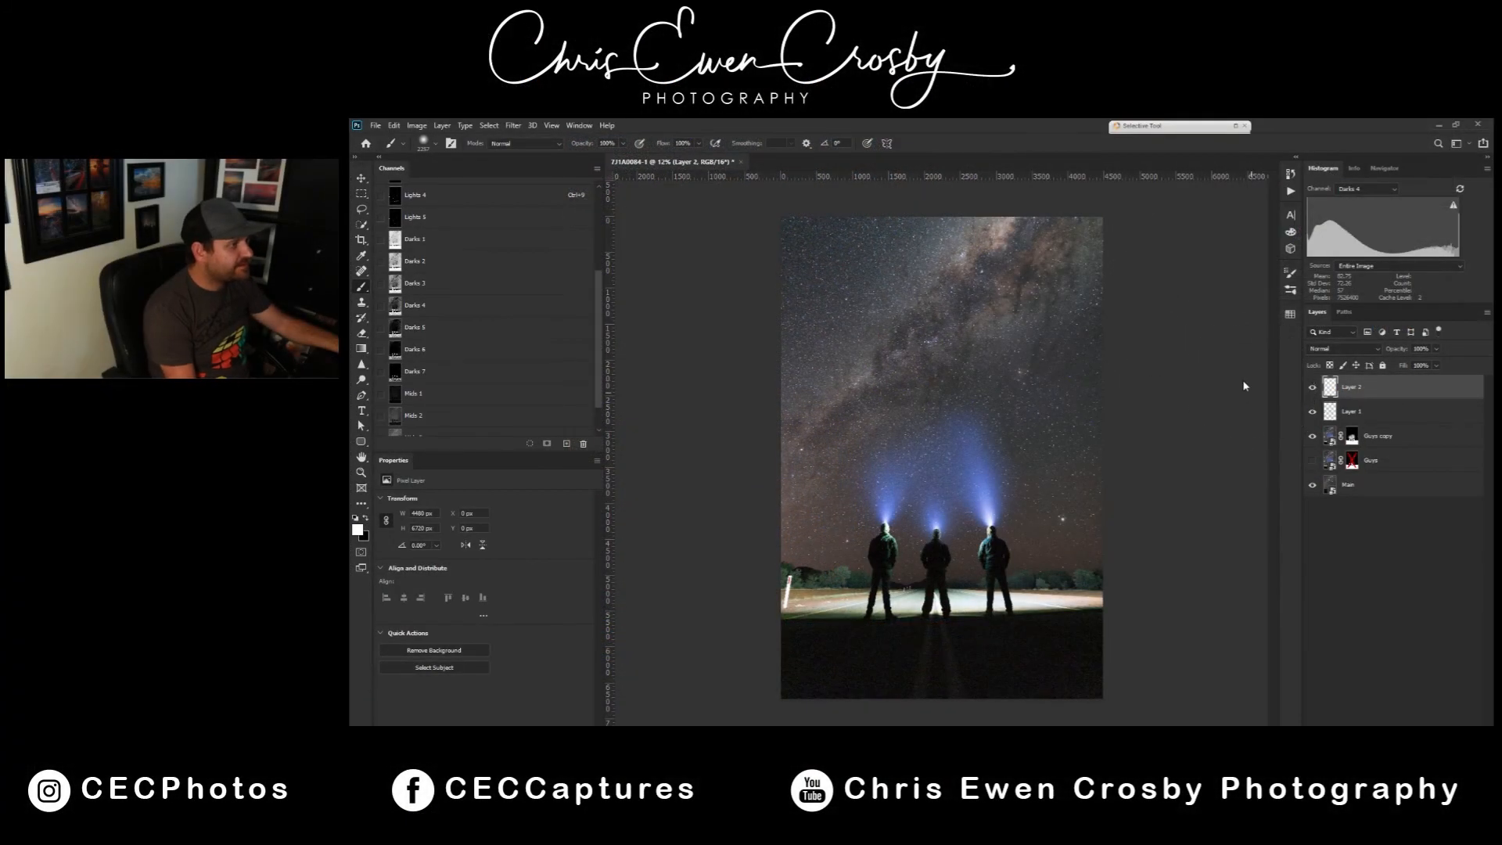